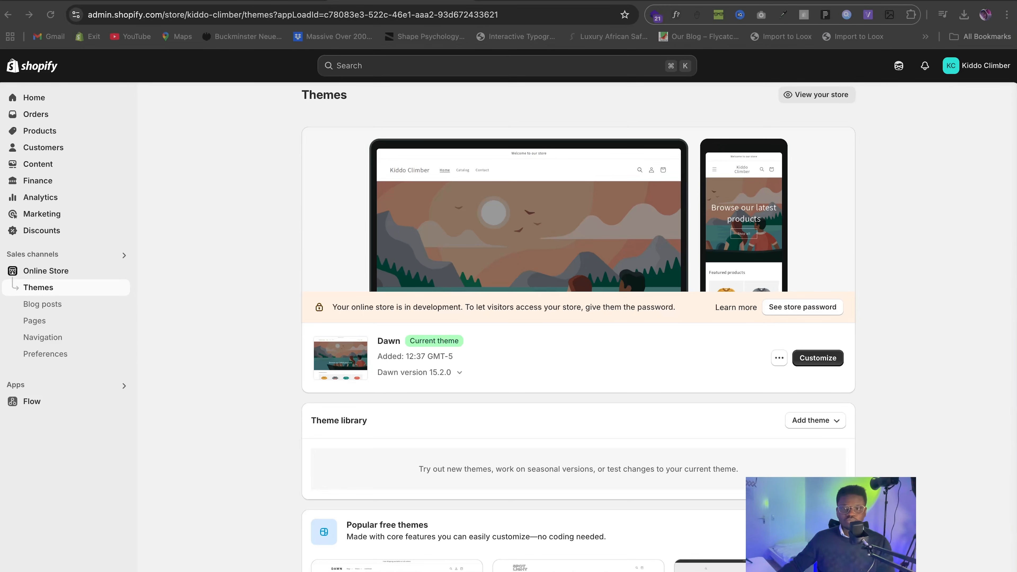
# Step: Upload the theme file Kuickthemes-Kiddo.zip to the store's theme library
pyautogui.click(812, 421)
pyautogui.click(811, 473)
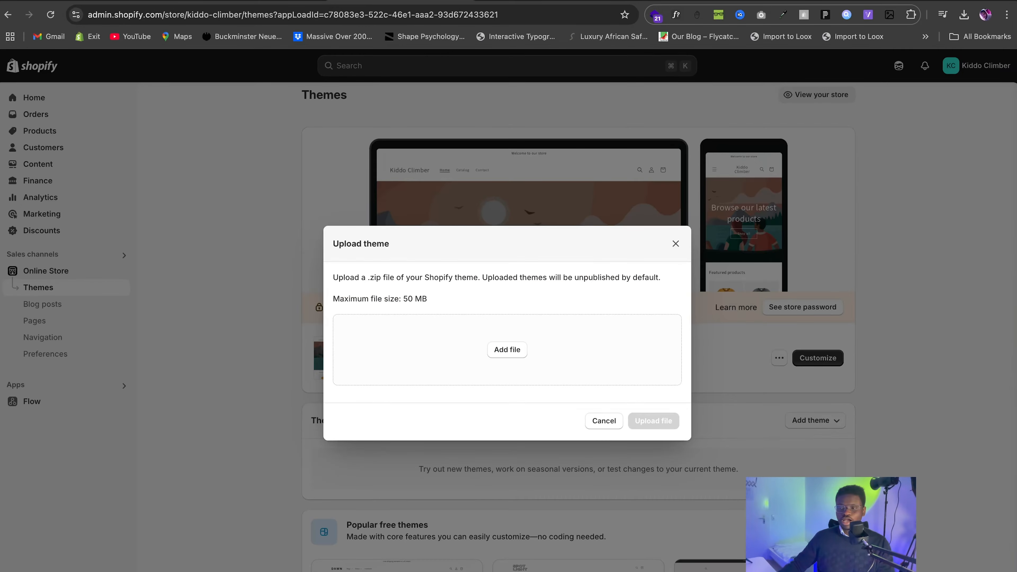
pyautogui.moveTo(1013, 320); pyautogui.dragTo(533, 352)
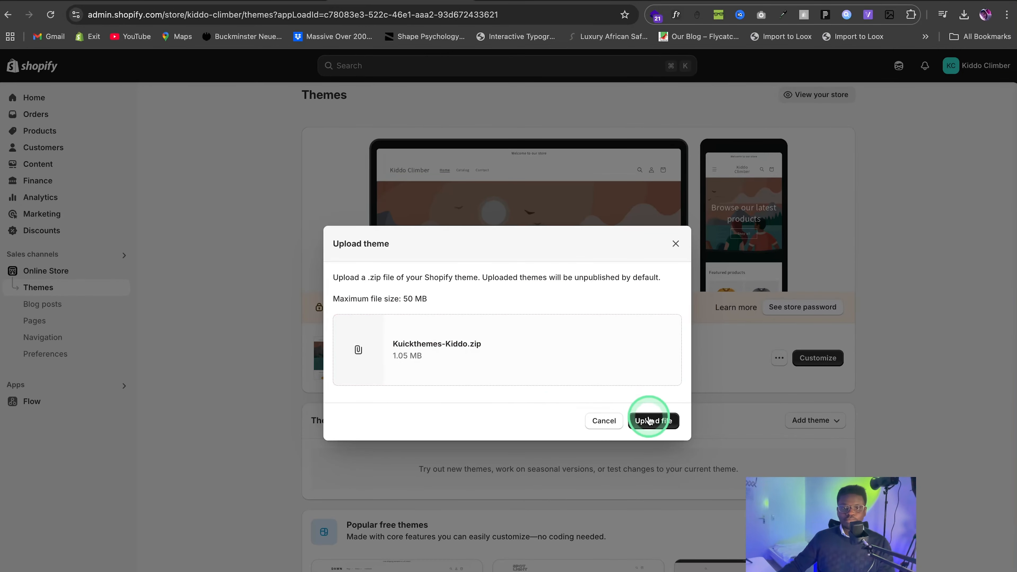
pyautogui.click(651, 425)
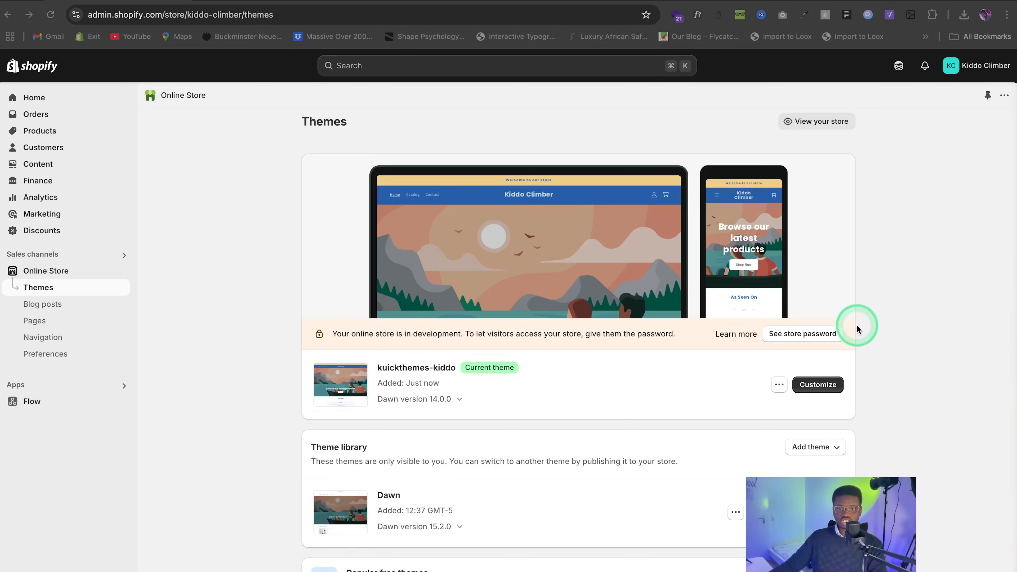
# Step: Open the kuickthemes-kiddo theme for customization and switch the preview to the default product template
pyautogui.click(818, 385)
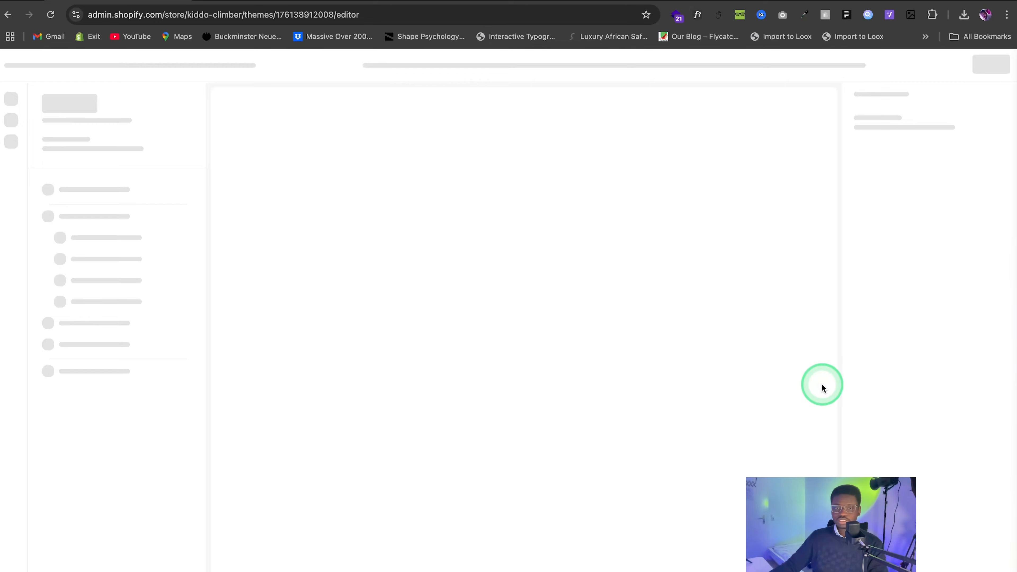
pyautogui.click(560, 65)
pyautogui.click(558, 133)
pyautogui.click(563, 152)
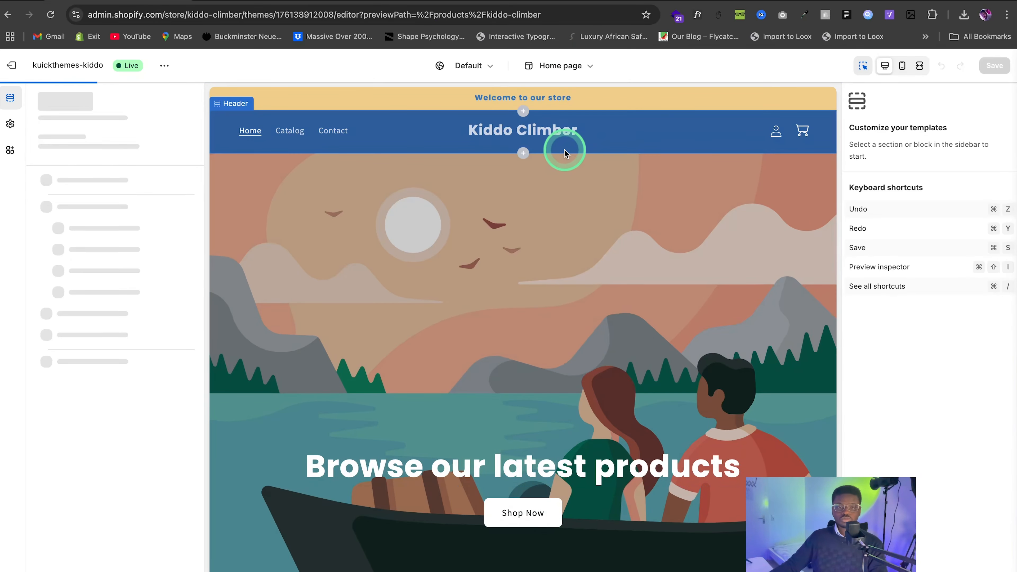
# Step: Look over the default product page from its header through its content sections, and exit the theme editor
pyautogui.scroll(-3, 594, 182)
pyautogui.scroll(-2, 594, 182)
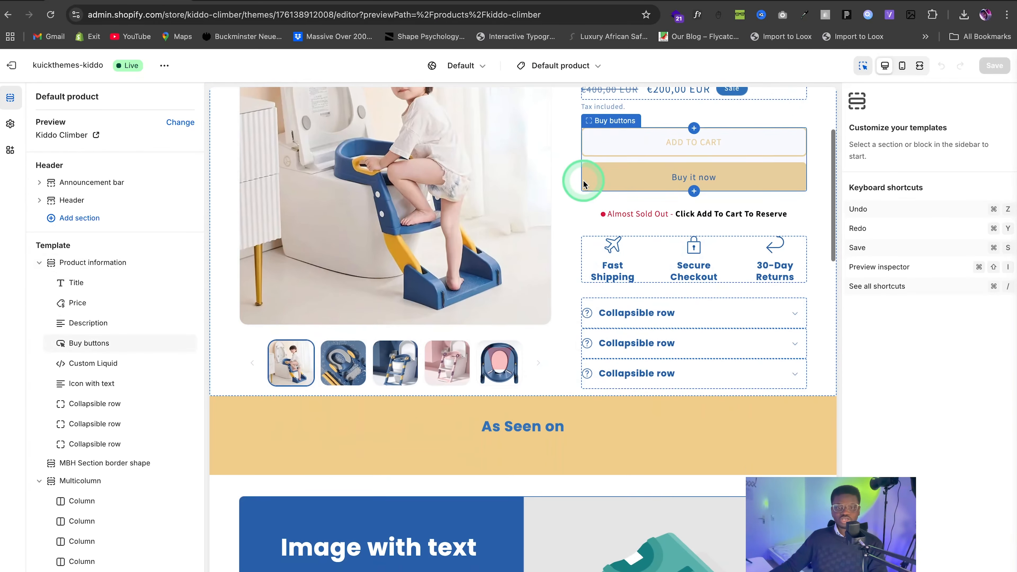
pyautogui.scroll(4, 576, 178)
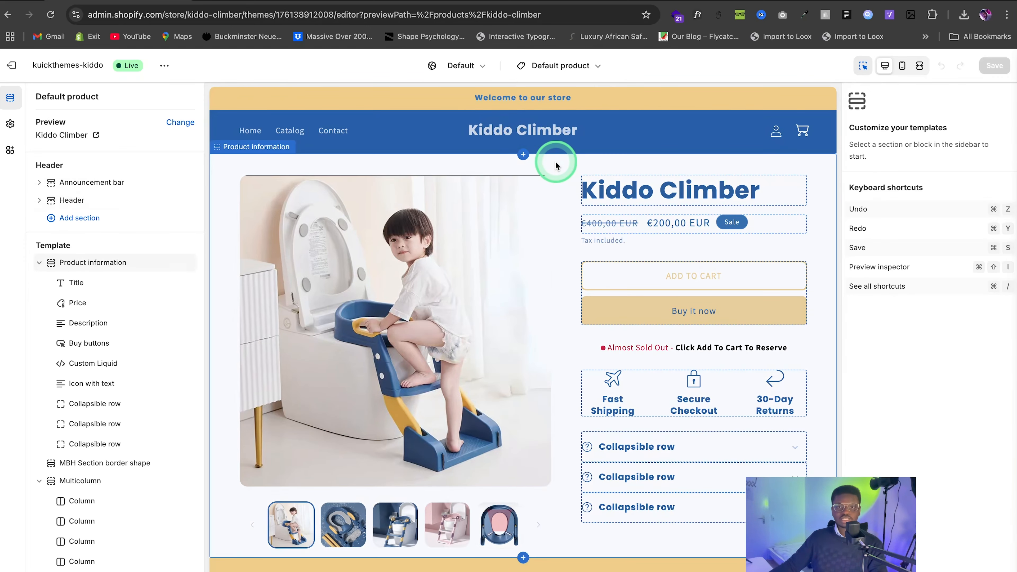
pyautogui.scroll(-5, 563, 181)
pyautogui.scroll(-15, 563, 182)
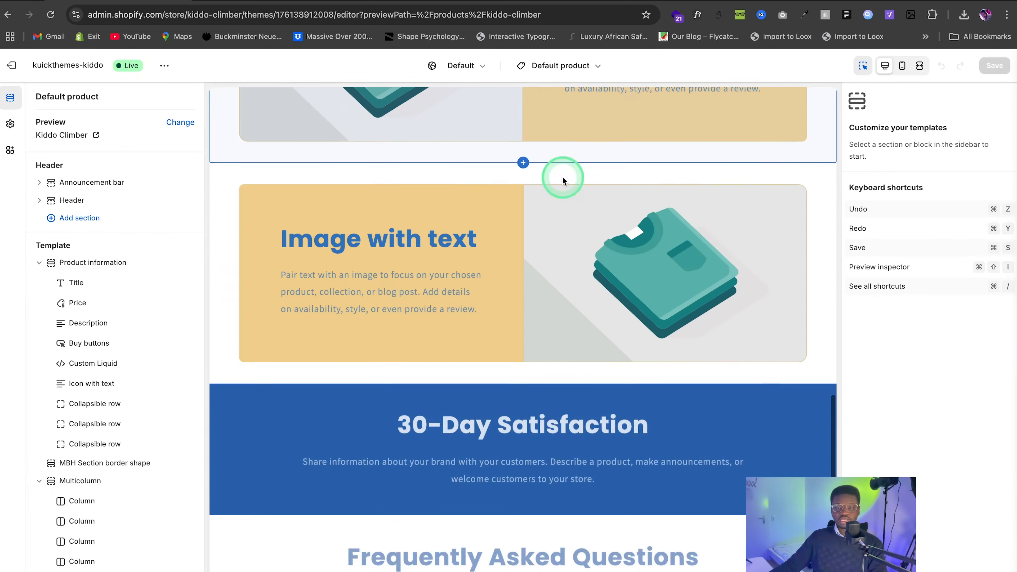
pyautogui.scroll(20, 563, 181)
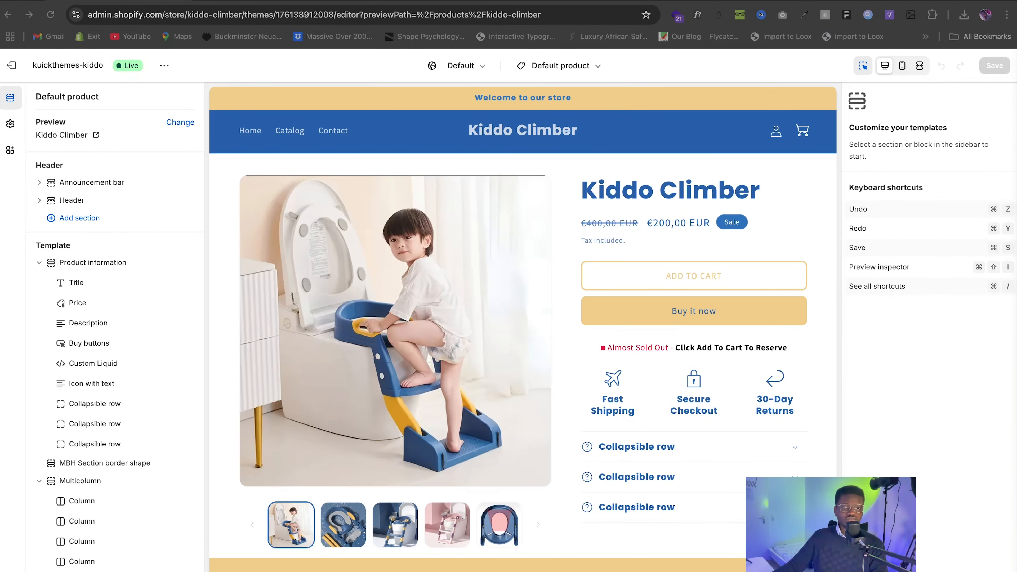
pyautogui.click(11, 65)
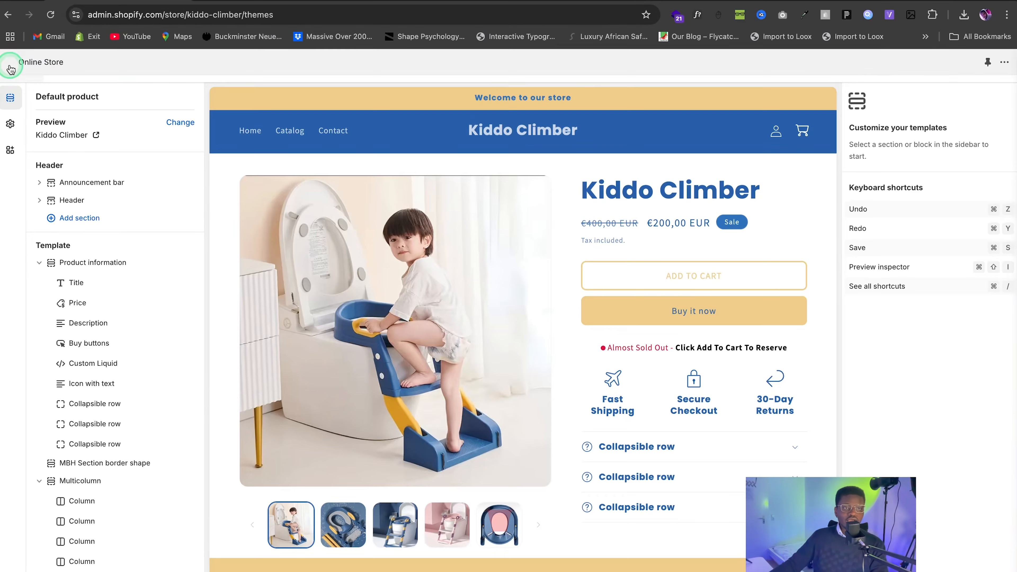
pyautogui.click(12, 64)
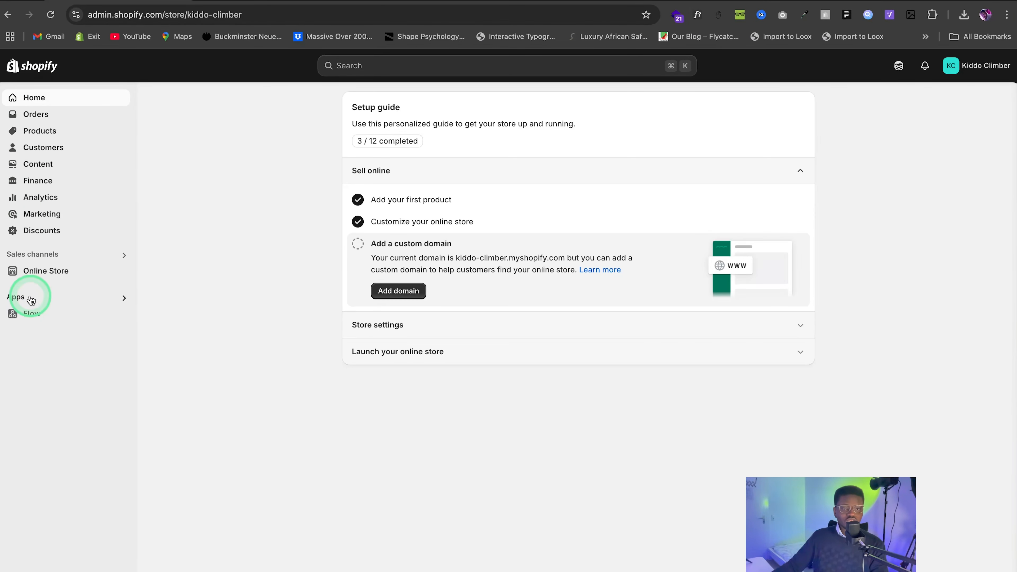
# Step: Search the apps for "google font" and install RT: Google Fonts, Custom Fonts on the store
pyautogui.click(31, 300)
pyautogui.click(453, 66)
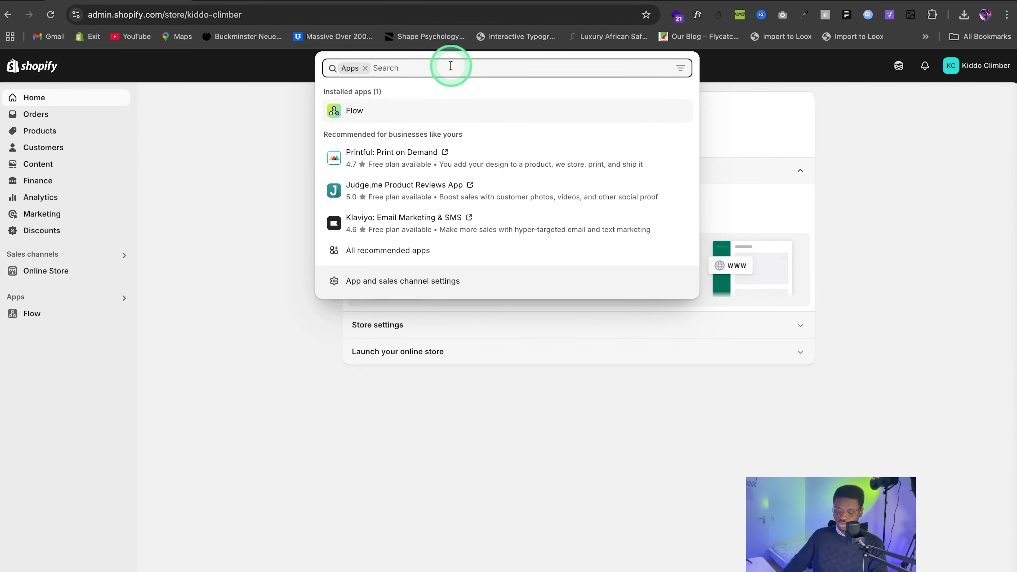
pyautogui.write('google form')
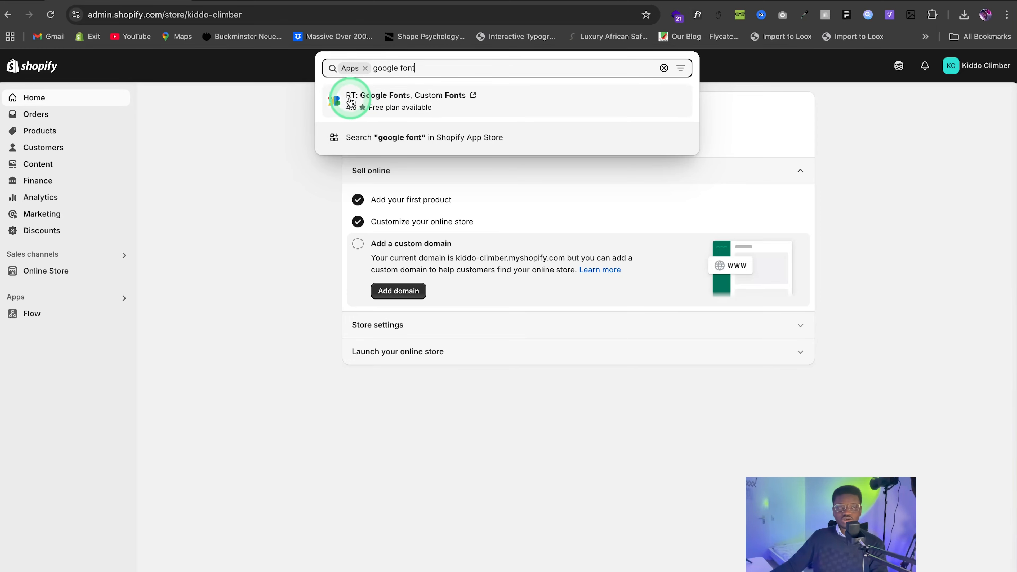
pyautogui.click(355, 99)
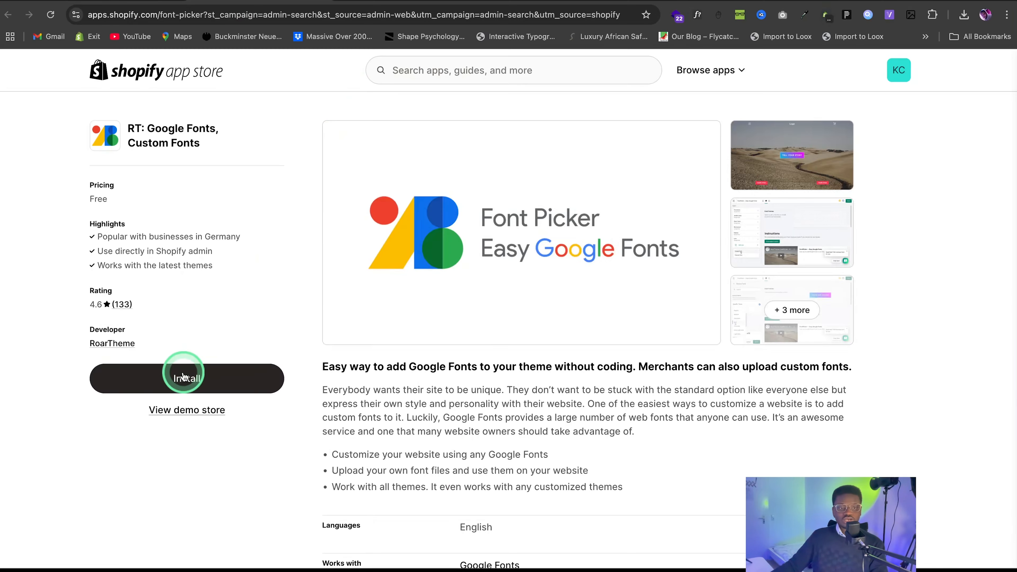
pyautogui.click(181, 370)
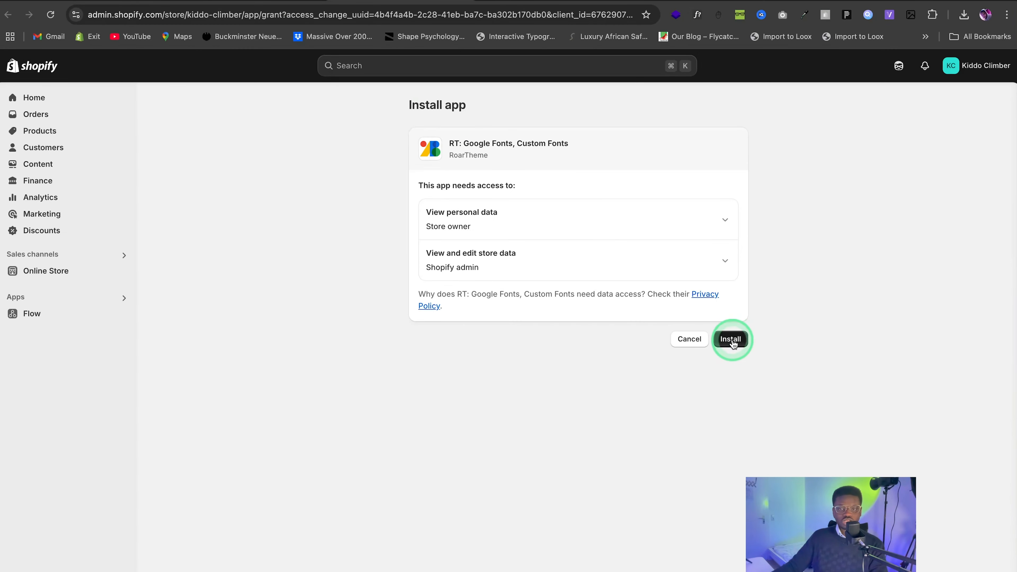
pyautogui.click(731, 340)
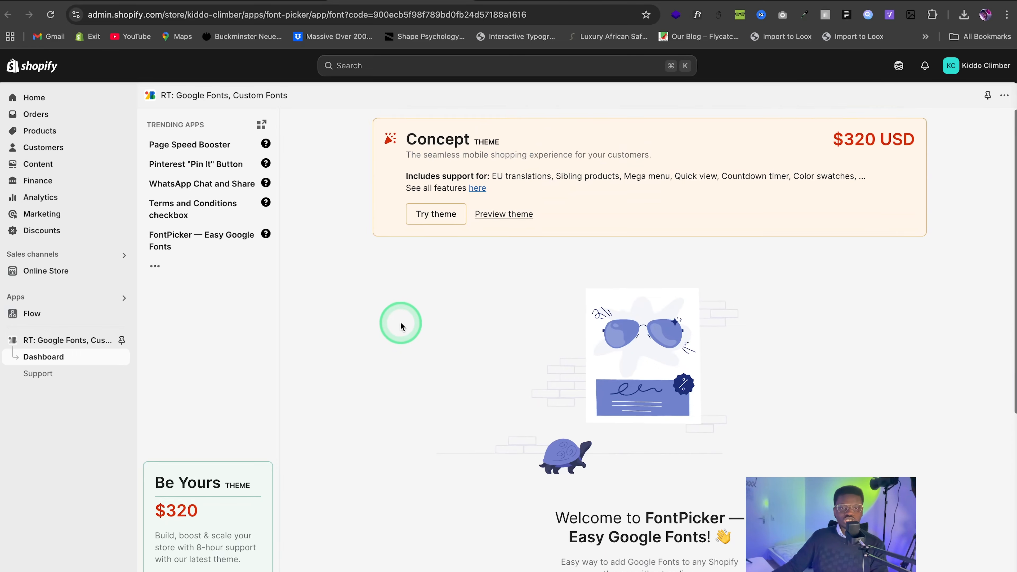
# Step: Enable FontPicker in the app's customization page and save its app embed on the kuickthemes-kiddo theme
pyautogui.click(610, 341)
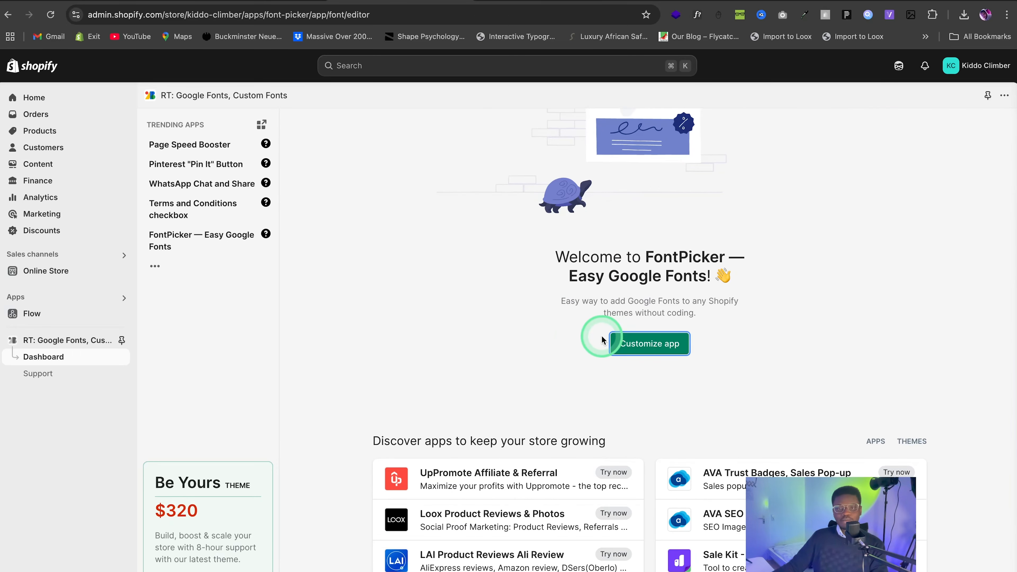
pyautogui.click(37, 362)
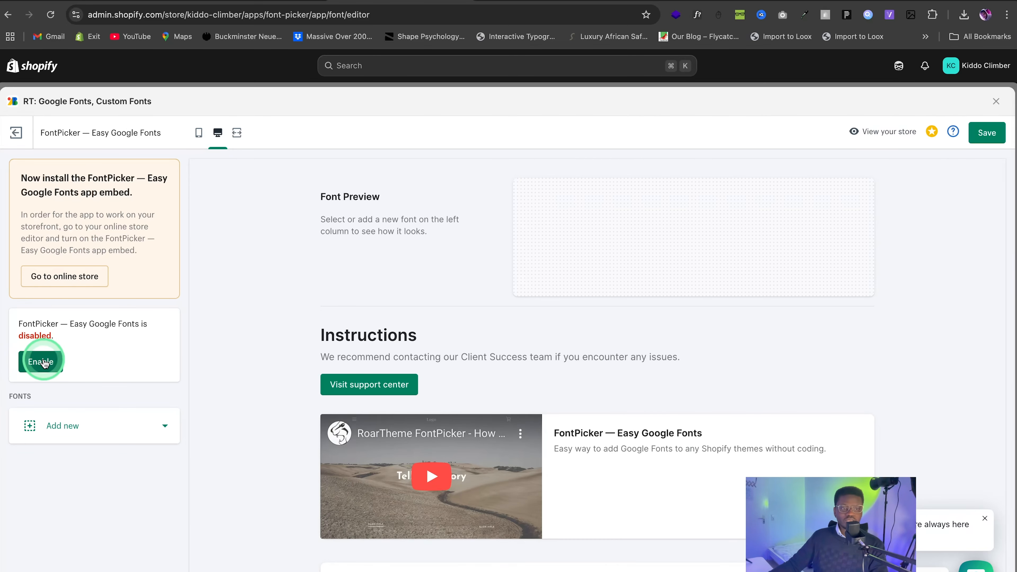
pyautogui.click(663, 453)
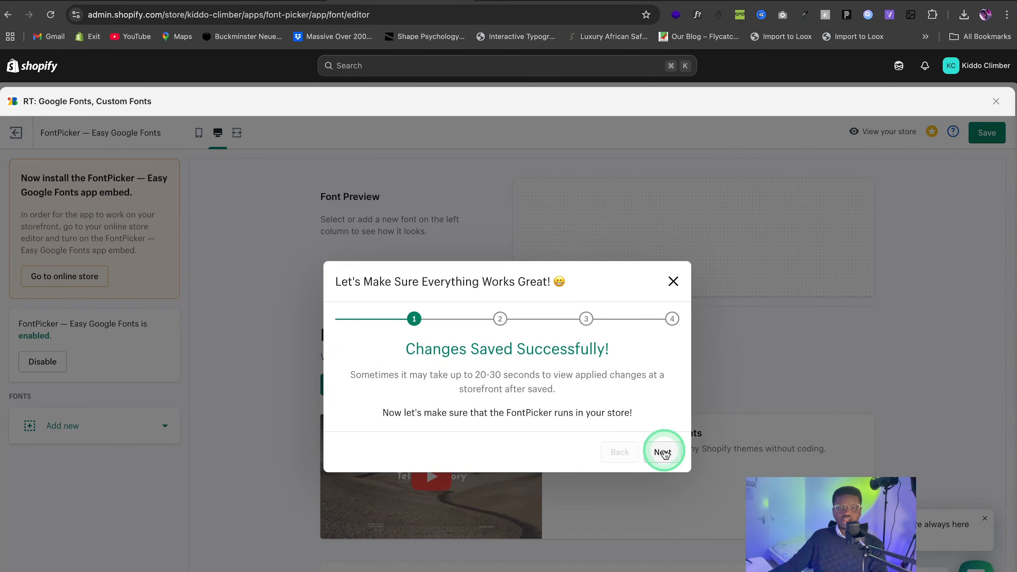
pyautogui.click(505, 414)
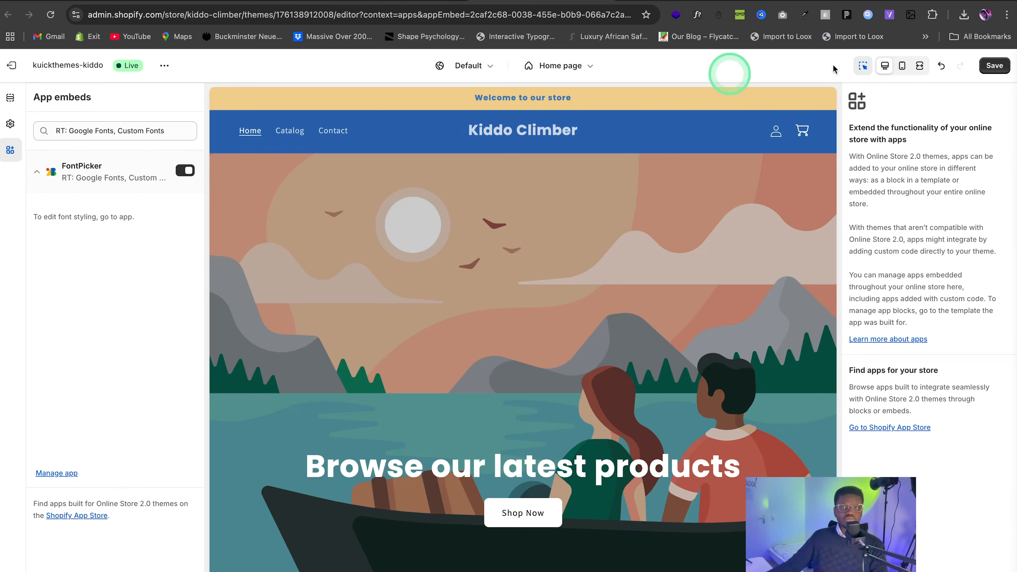
pyautogui.click(991, 68)
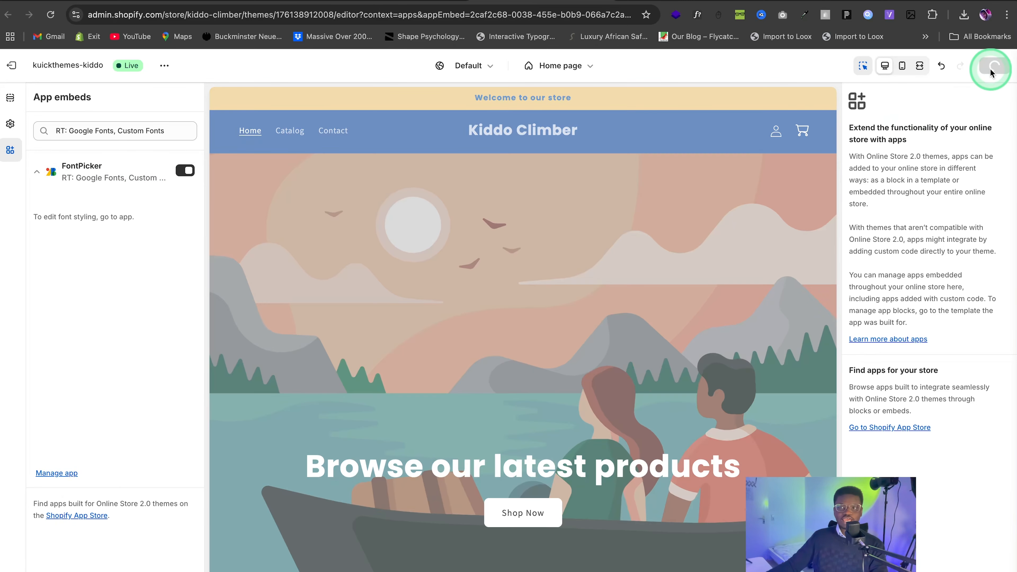
# Step: Return to the FontPicker page and finish its setup check, answering "No, Help Please"
pyautogui.click(386, 2)
pyautogui.click(663, 475)
pyautogui.click(662, 477)
pyautogui.click(663, 461)
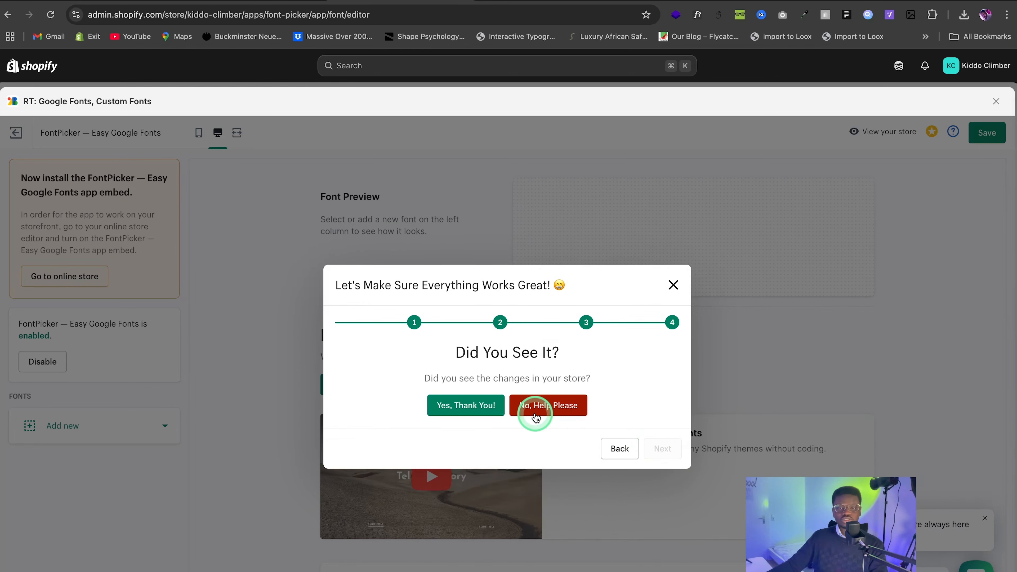
pyautogui.click(535, 407)
pyautogui.click(668, 452)
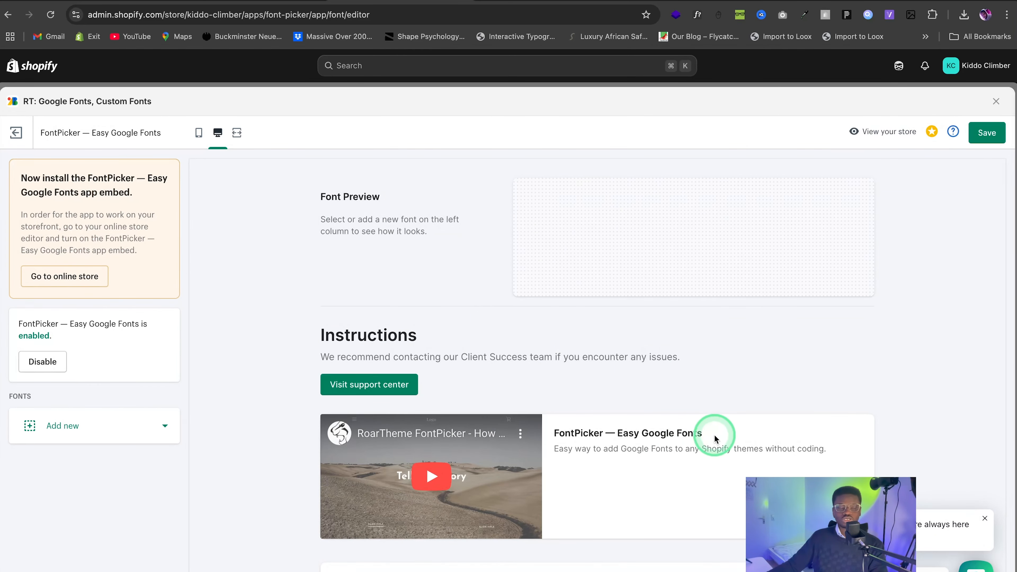
# Step: Add a new uploadable custom font entry in FontPicker
pyautogui.click(60, 427)
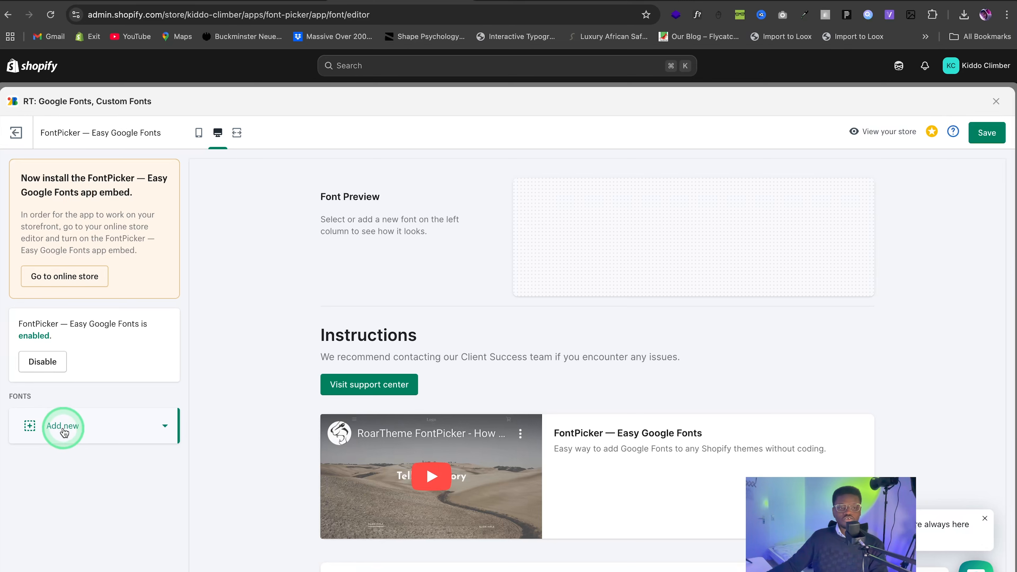
pyautogui.click(64, 485)
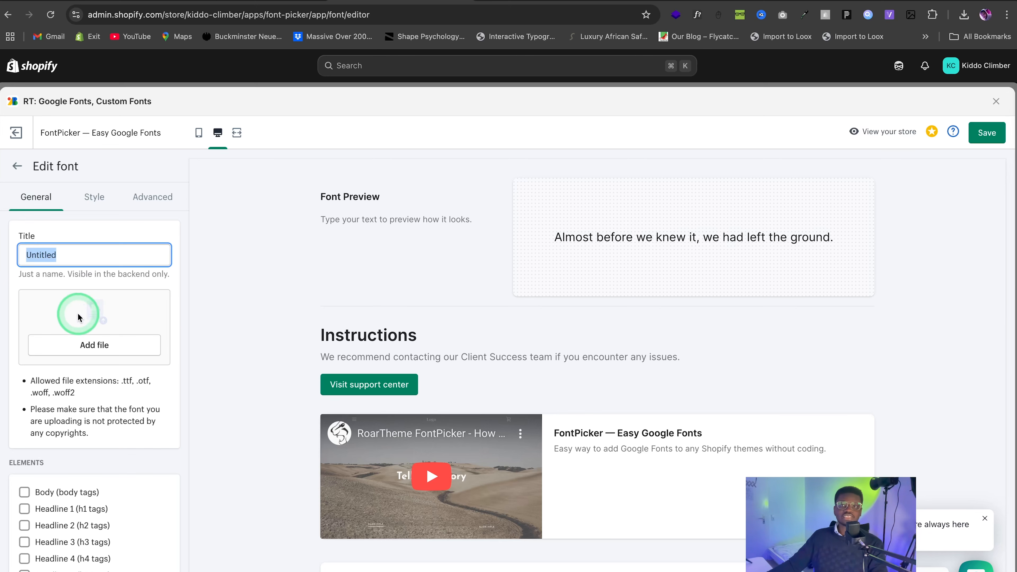
# Step: Open Google Fonts in a new browser tab and look up the Lilita One font
pyautogui.click(761, 2)
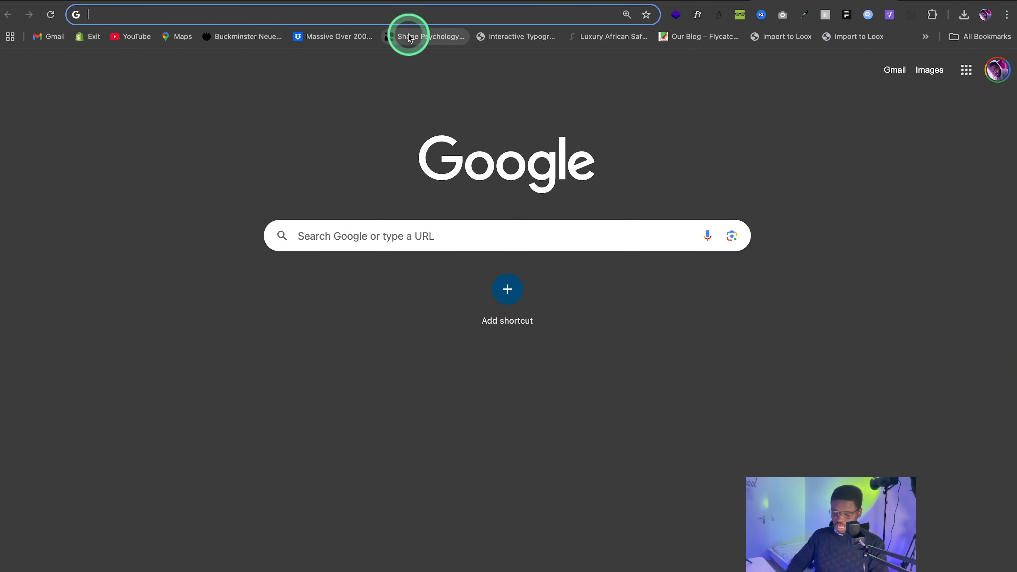
pyautogui.write('goo')
pyautogui.click(234, 179)
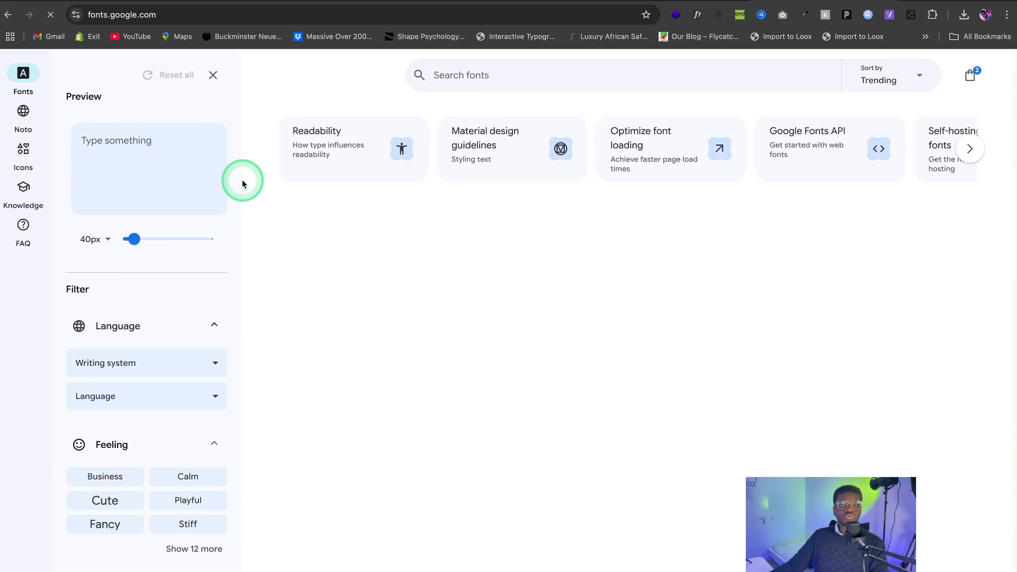
pyautogui.click(484, 79)
pyautogui.write('lilita ne')
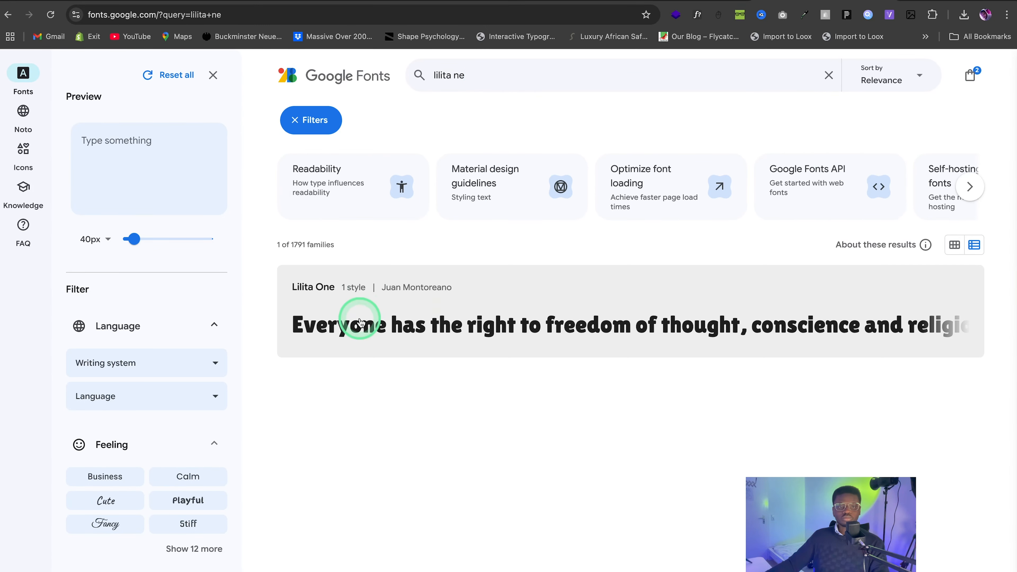
pyautogui.click(360, 322)
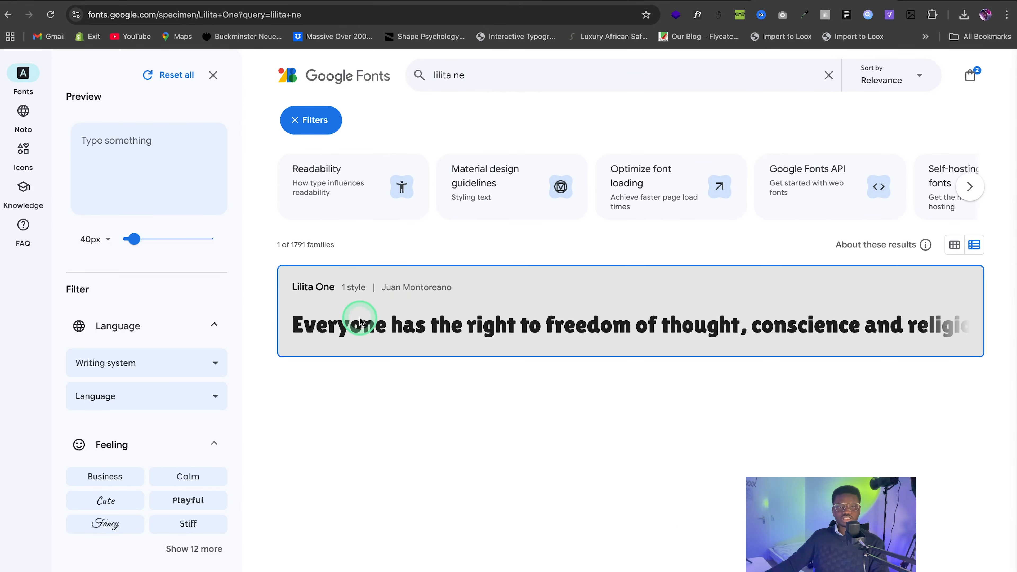
# Step: Add Lilita One to the Google Fonts selection and try to download it as Lilita_One
pyautogui.click(922, 132)
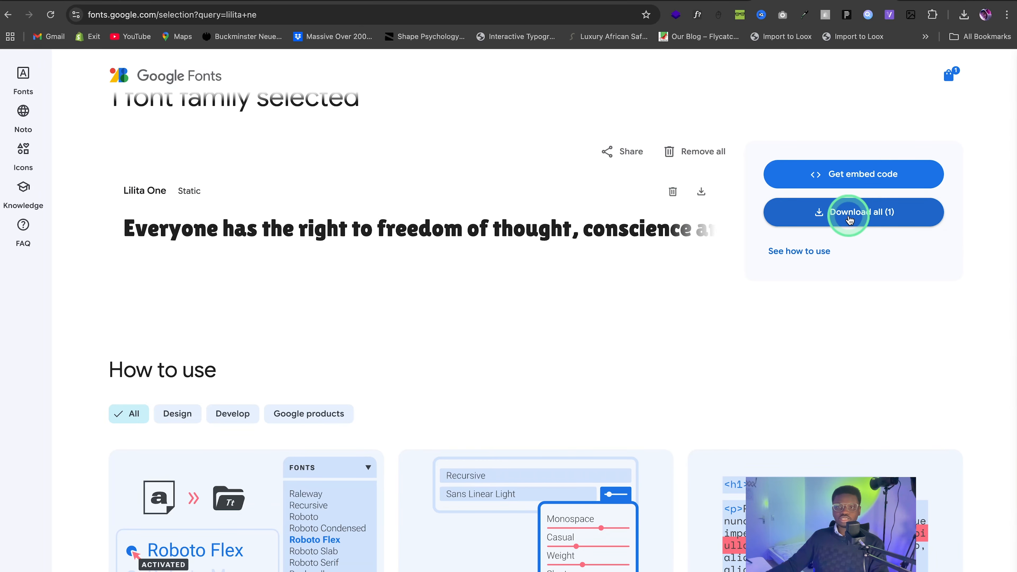
pyautogui.click(847, 217)
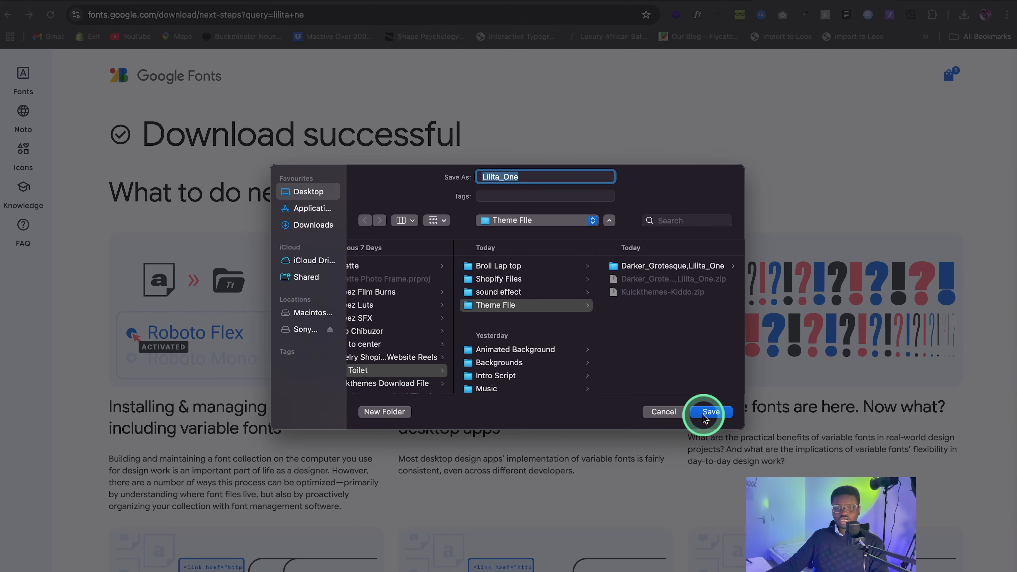
pyautogui.click(664, 413)
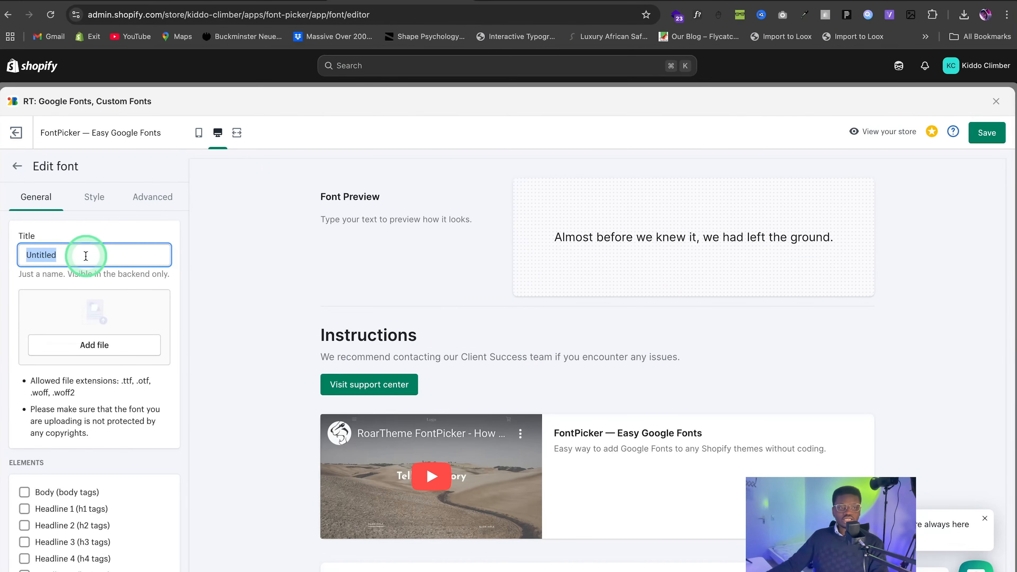
# Step: Title the custom font "Lilita ONe" and upload the Lilita One font file from the Darker_Grotesque,Lilita_One folder
pyautogui.moveTo(84, 254); pyautogui.dragTo(16, 256)
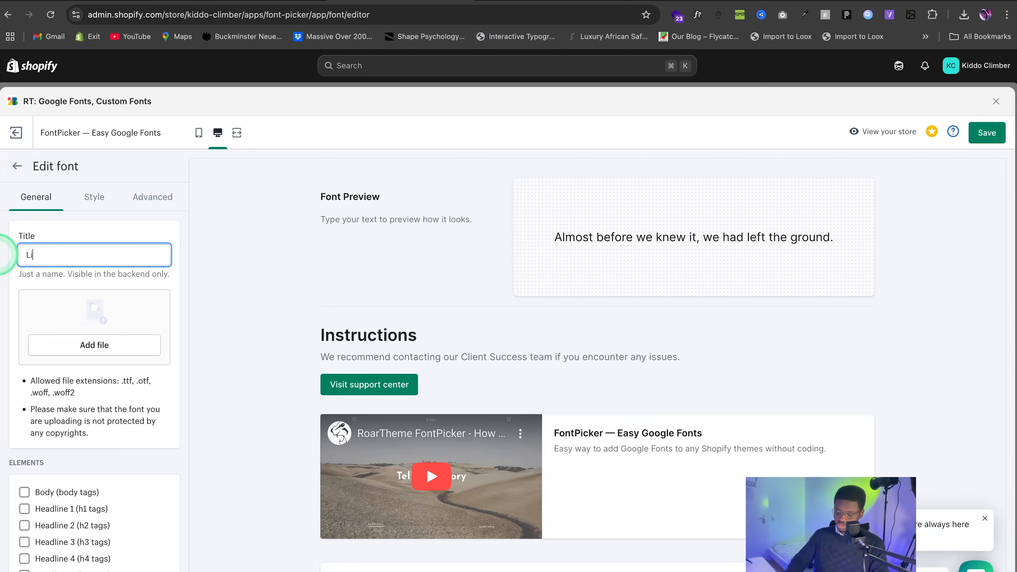
pyautogui.write('Lilita ONe')
pyautogui.click(93, 344)
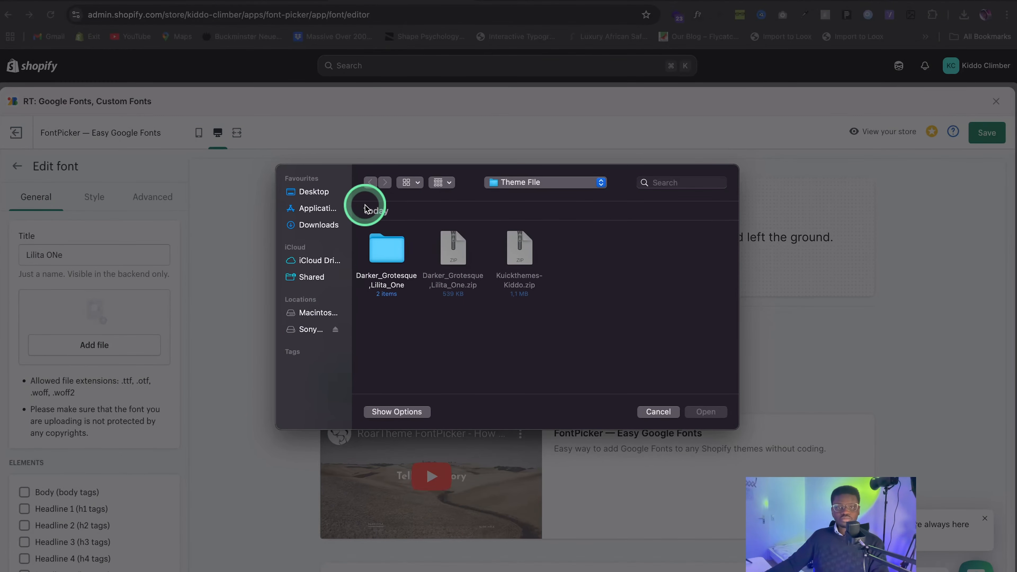
pyautogui.click(390, 245)
pyautogui.doubleClick(391, 245)
pyautogui.click(385, 340)
pyautogui.click(717, 412)
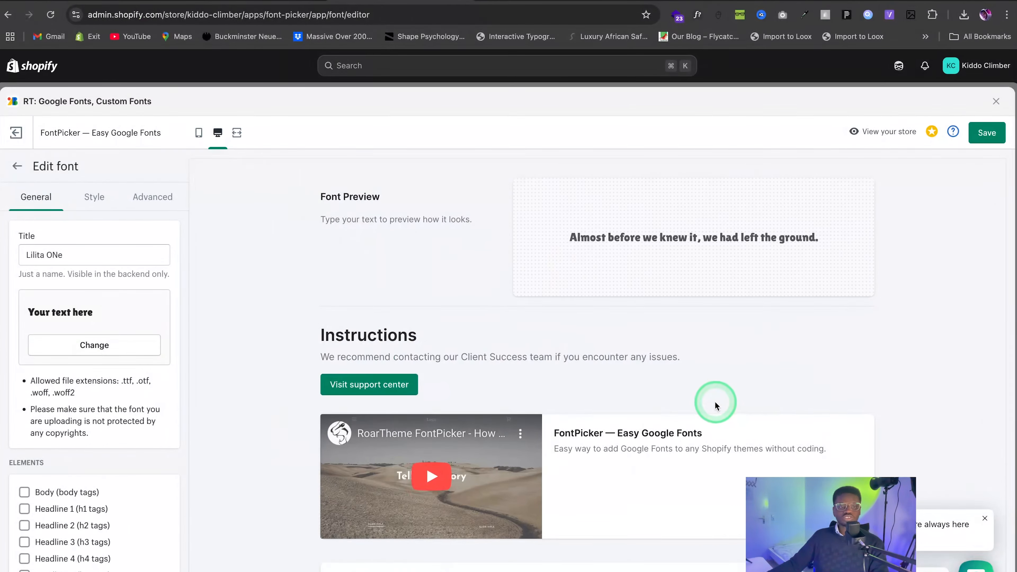
# Step: Apply the Lilita One font to Headline 1 through Headline 6 (h1 to h6 tags)
pyautogui.scroll(-5, 54, 400)
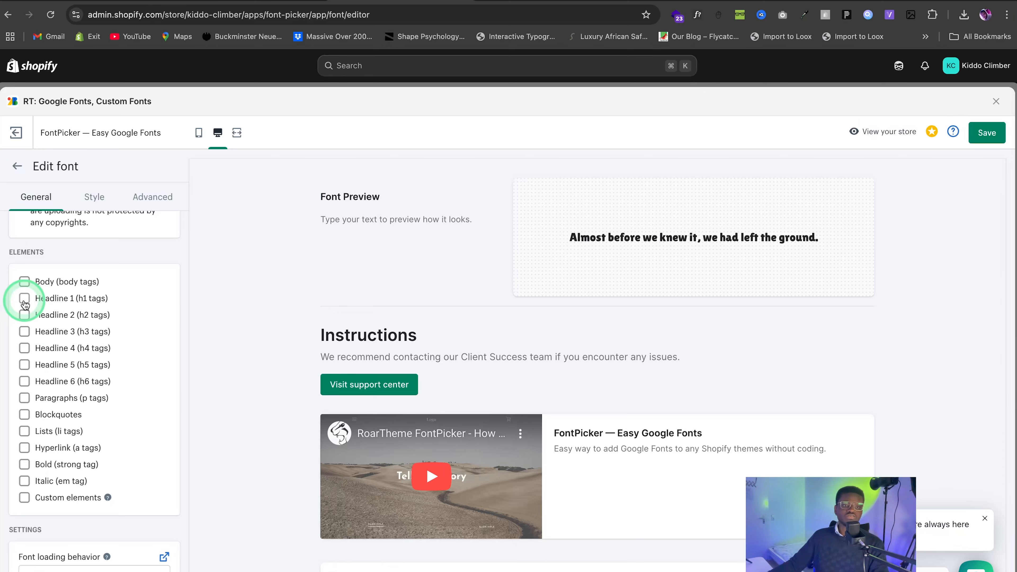
pyautogui.click(28, 300)
pyautogui.click(24, 316)
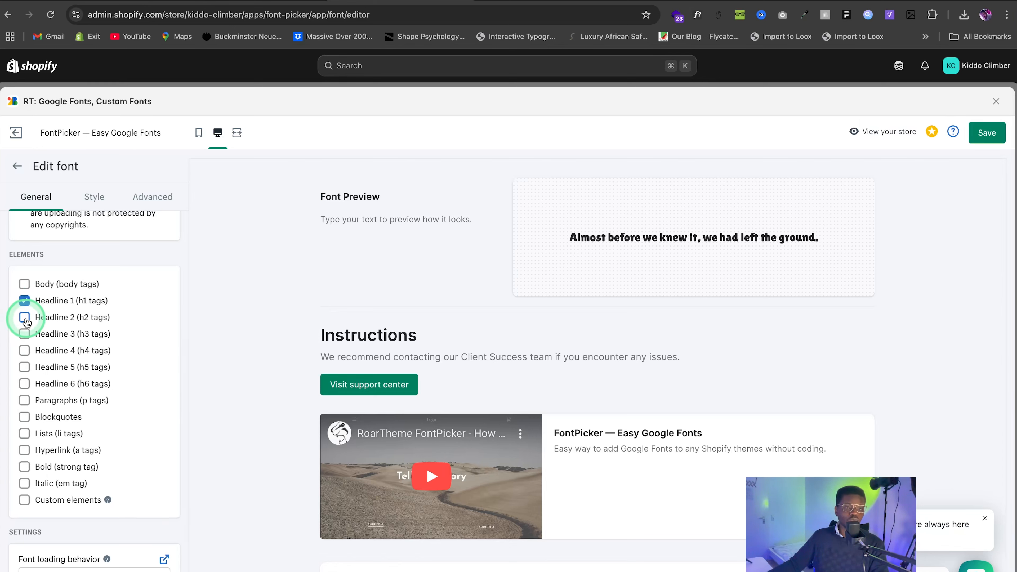
pyautogui.click(22, 334)
pyautogui.click(24, 350)
pyautogui.click(24, 367)
pyautogui.click(24, 383)
# Step: Enable custom elements for the font and add a custom element with the CSS selector .h1
pyautogui.scroll(-3, 24, 383)
pyautogui.click(24, 374)
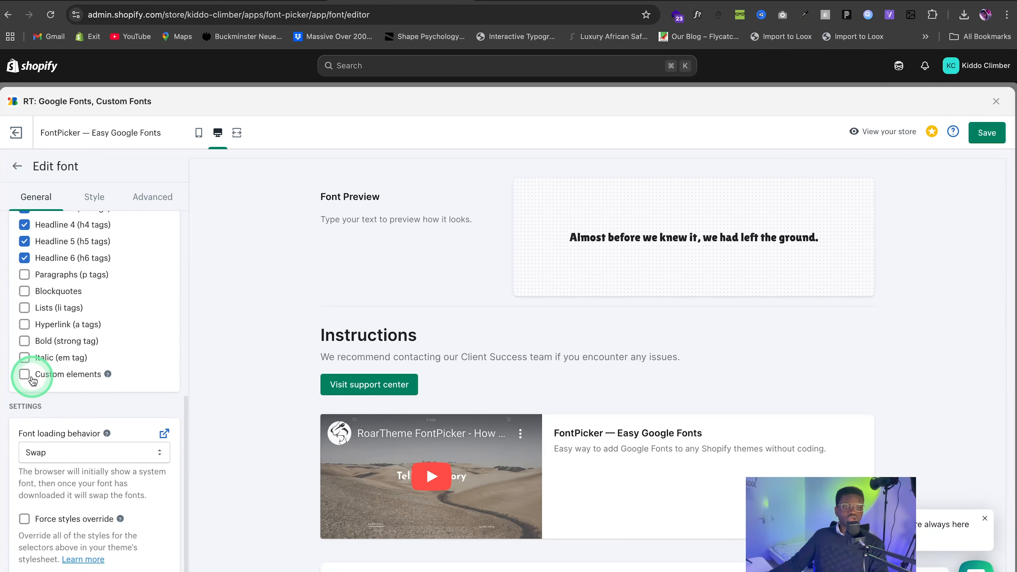
pyautogui.click(62, 432)
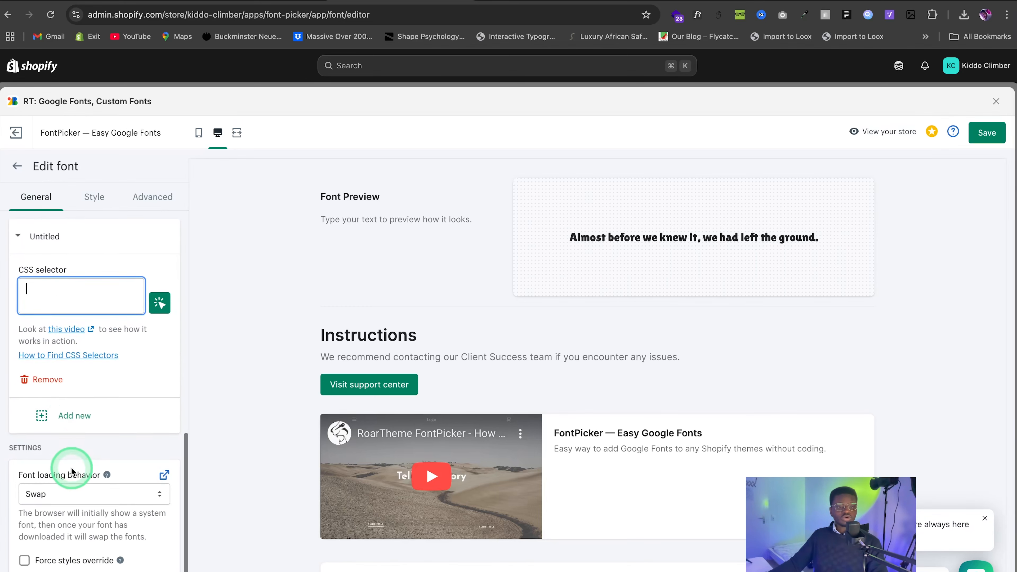
pyautogui.click(55, 379)
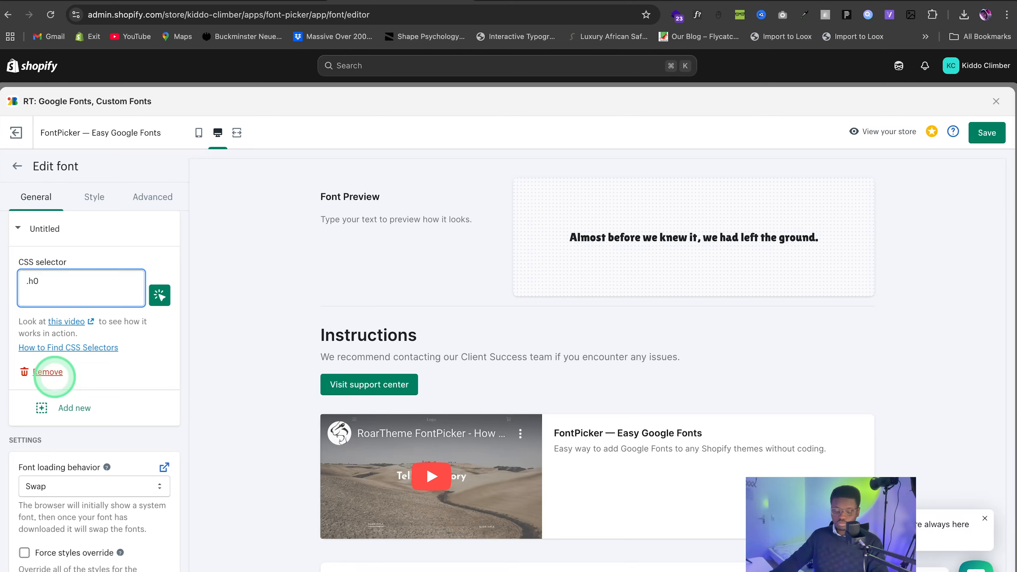
pyautogui.press('BackSpace')
pyautogui.write('.h1')
# Step: Add further custom elements for the heading classes, including the CSS selectors .h2, .h3 and .h6
pyautogui.click(83, 415)
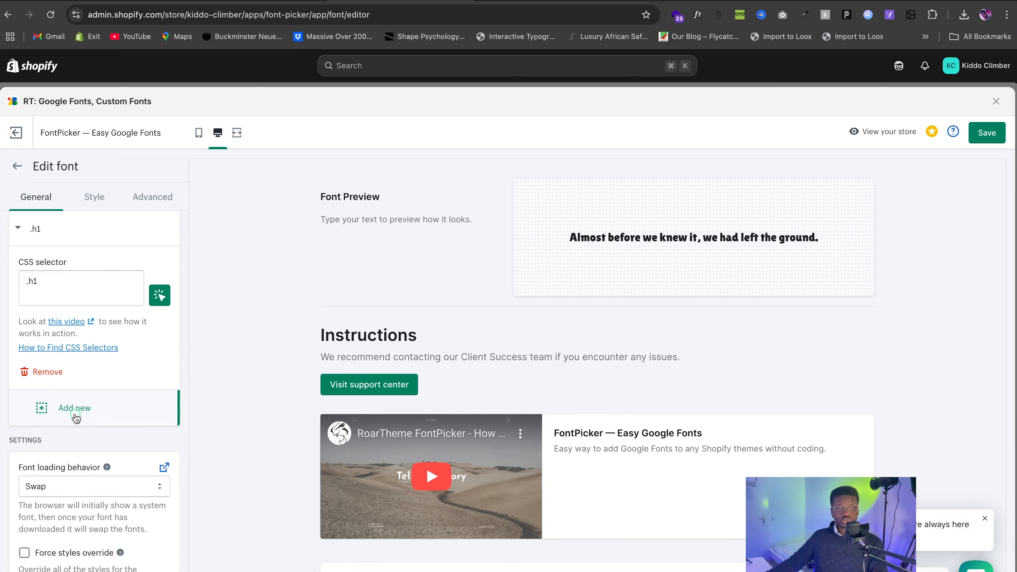
pyautogui.write('.h2')
pyautogui.click(100, 413)
pyautogui.write('.h3')
pyautogui.click(58, 415)
pyautogui.write('.h0')
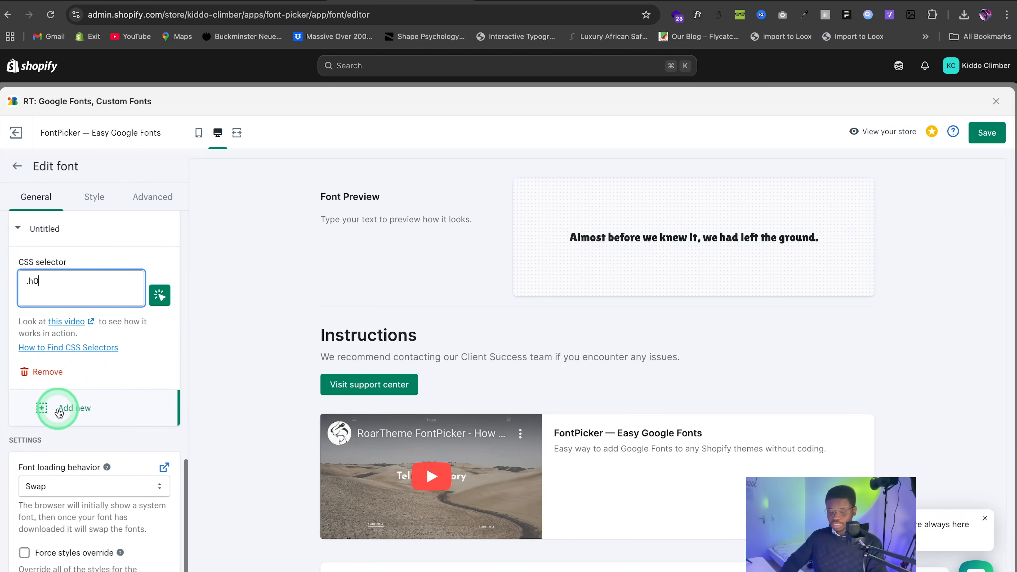
pyautogui.write('6')
# Step: Enable Force styles override, save the custom font and close the FontPicker editor
pyautogui.scroll(-1, 58, 407)
pyautogui.click(24, 520)
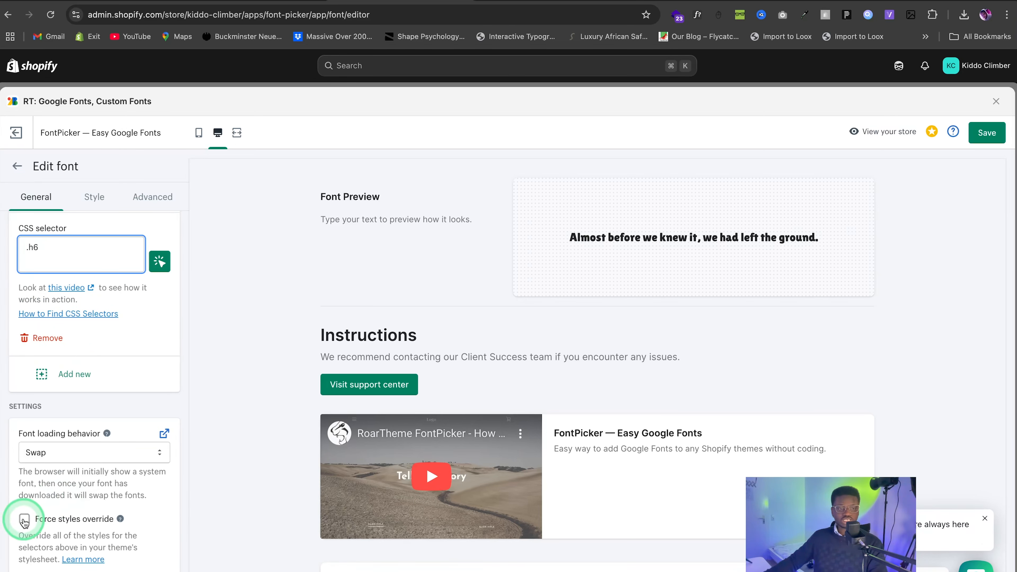
pyautogui.click(24, 520)
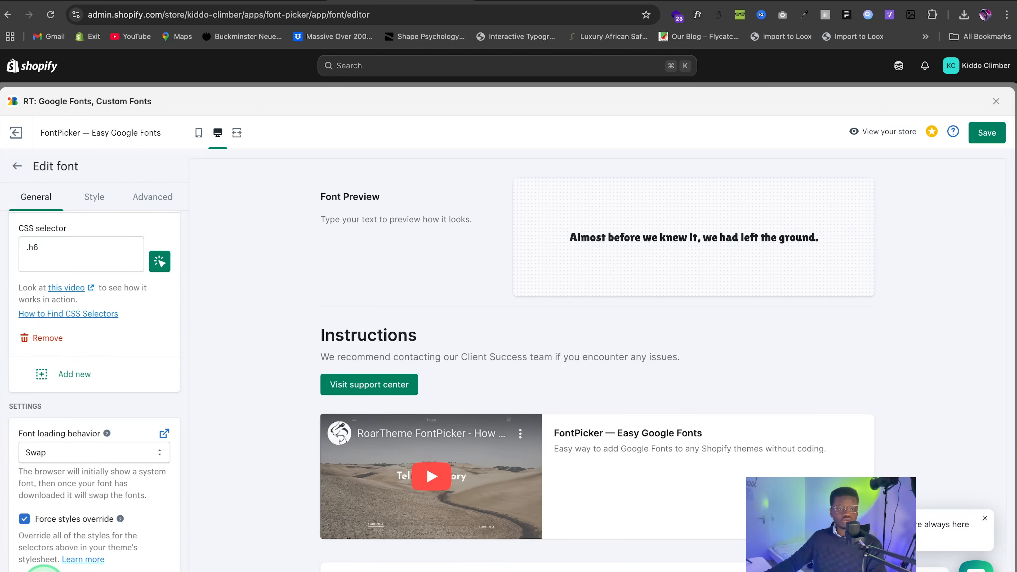
pyautogui.click(987, 132)
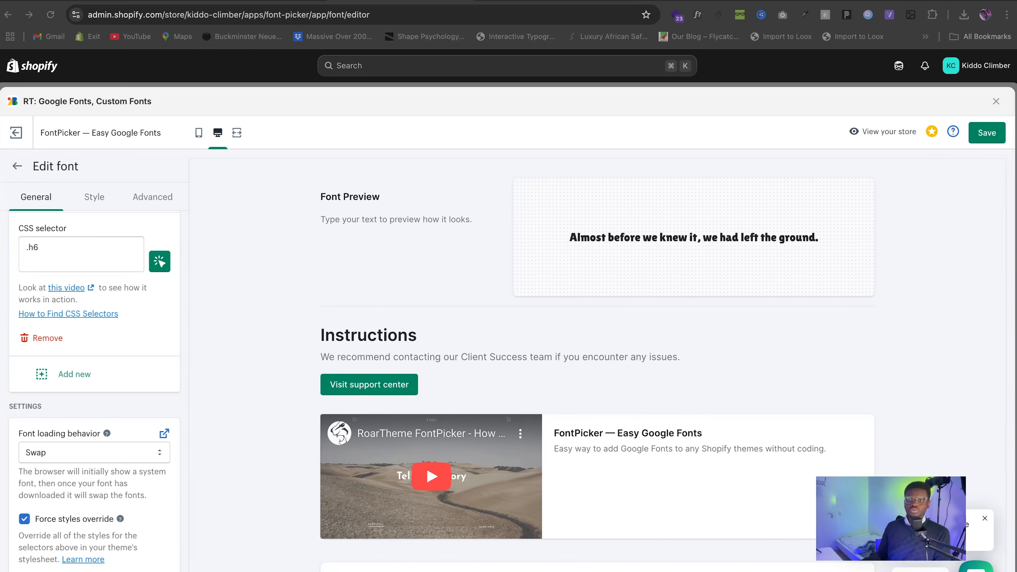
pyautogui.click(995, 101)
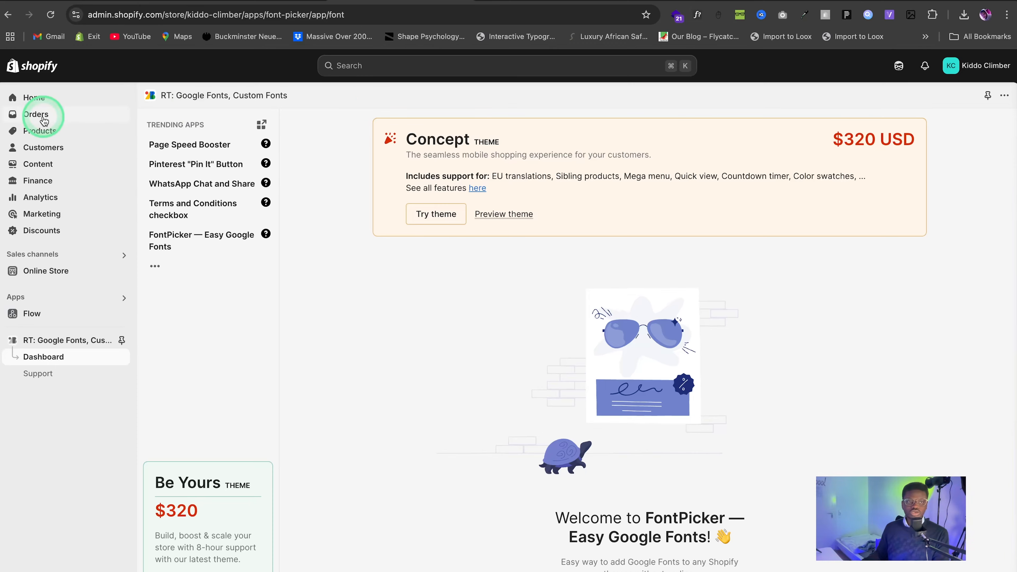
# Step: Start a new product in the store and title it "Kiddo Potty"
pyautogui.click(47, 134)
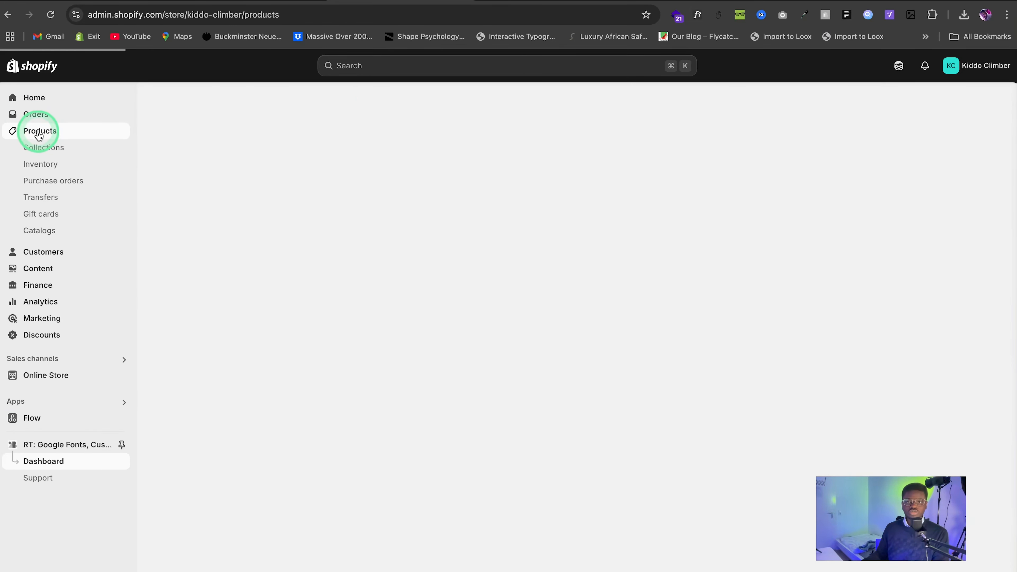
pyautogui.click(974, 109)
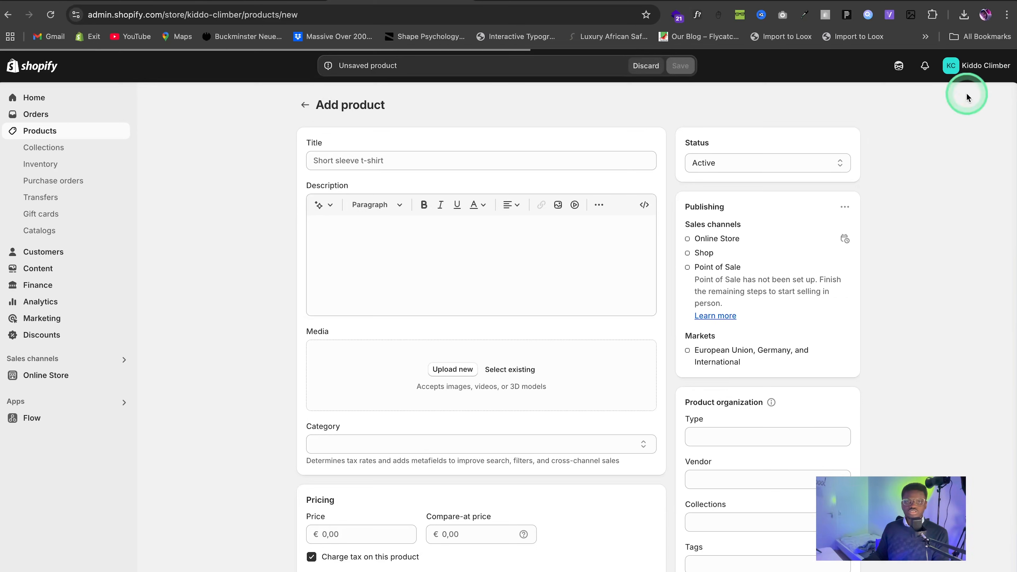
pyautogui.click(480, 173)
pyautogui.click(471, 160)
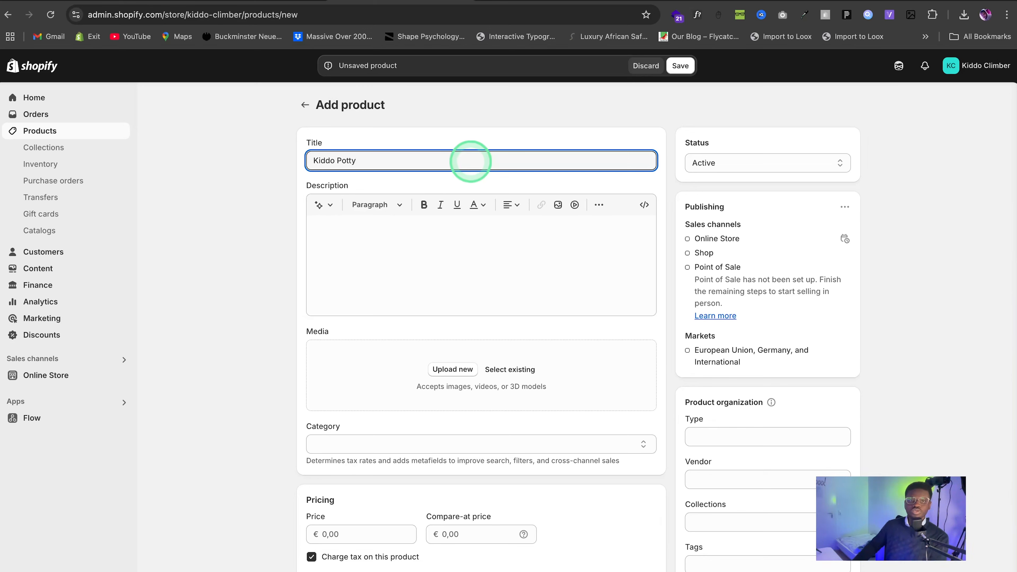
# Step: Upload five pictures from the Product images folder inside Kids Toilet on the Desktop as product media and save the product
pyautogui.click(449, 371)
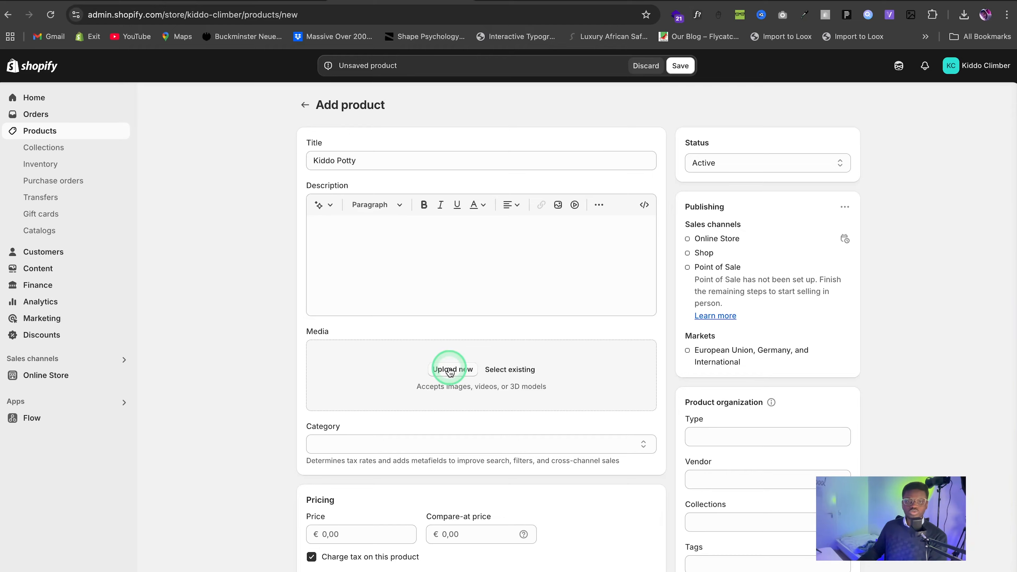
pyautogui.click(329, 194)
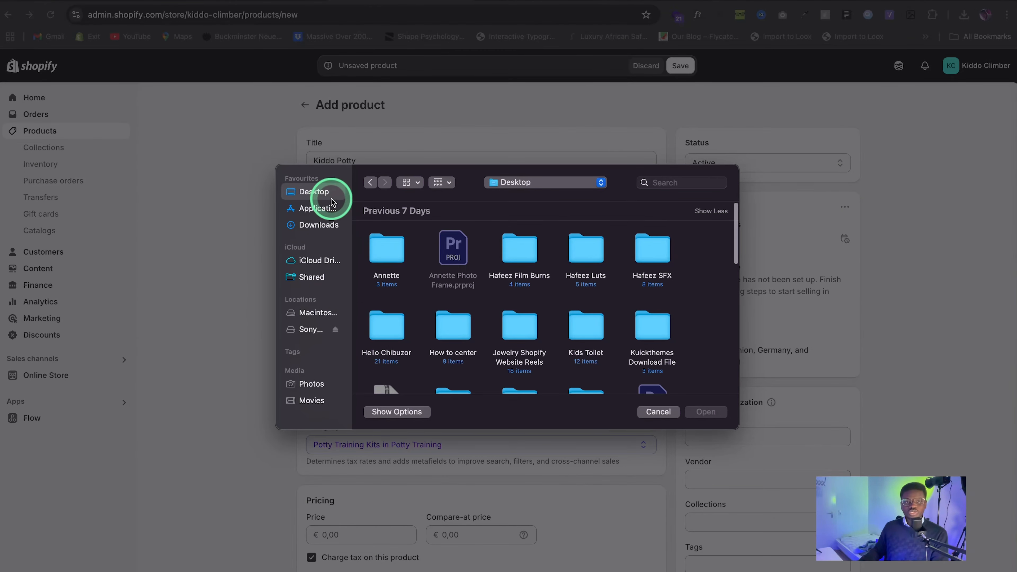
pyautogui.click(580, 336)
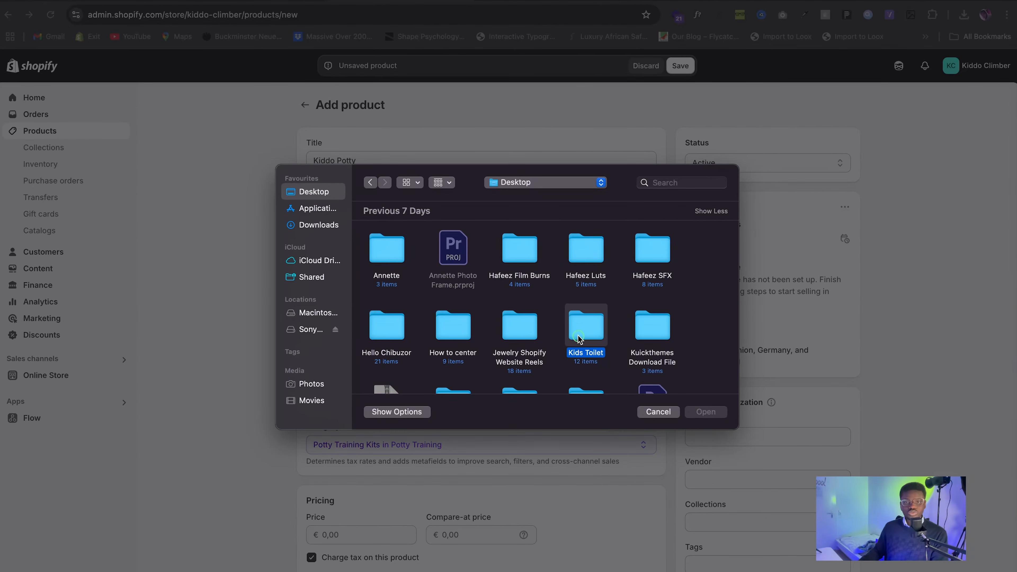
pyautogui.doubleClick(579, 337)
pyautogui.doubleClick(451, 259)
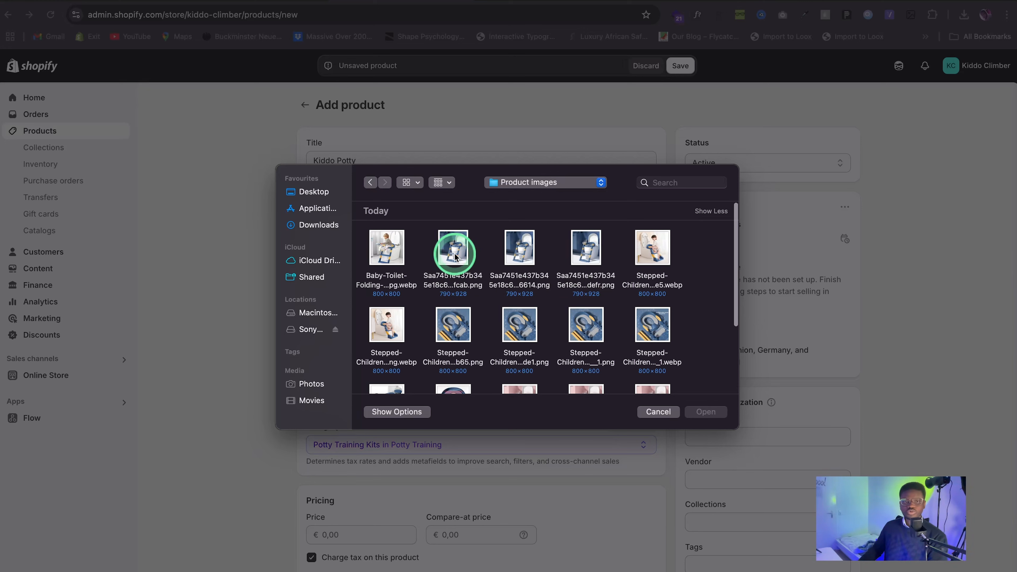
pyautogui.click(456, 256)
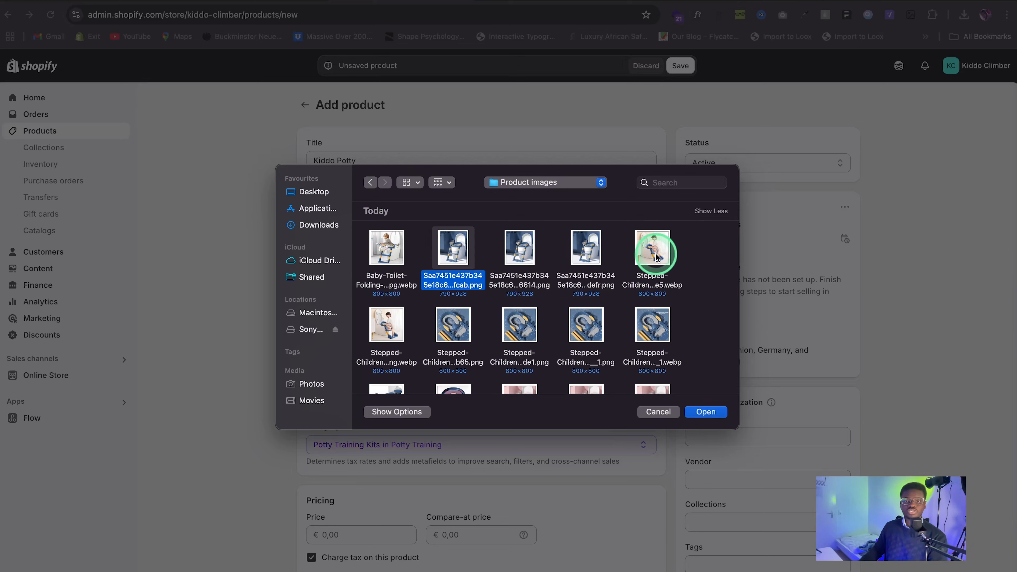
pyautogui.keyDown('super'); pyautogui.click(445, 329); pyautogui.keyUp('super')
pyautogui.click(712, 410)
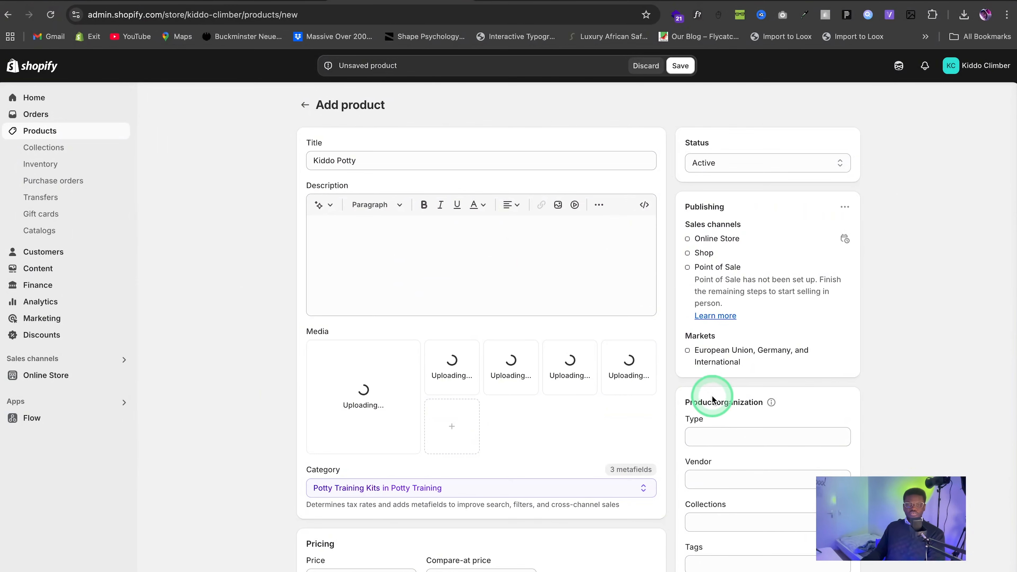
pyautogui.click(681, 67)
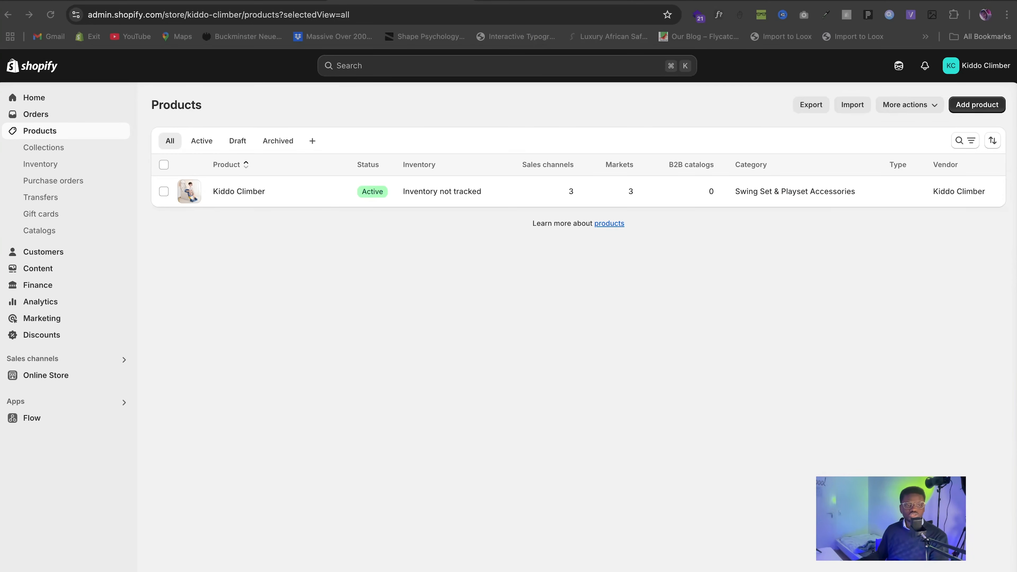
# Step: Open the kuickthemes-kiddo theme for customization and switch to the default product template
pyautogui.click(44, 375)
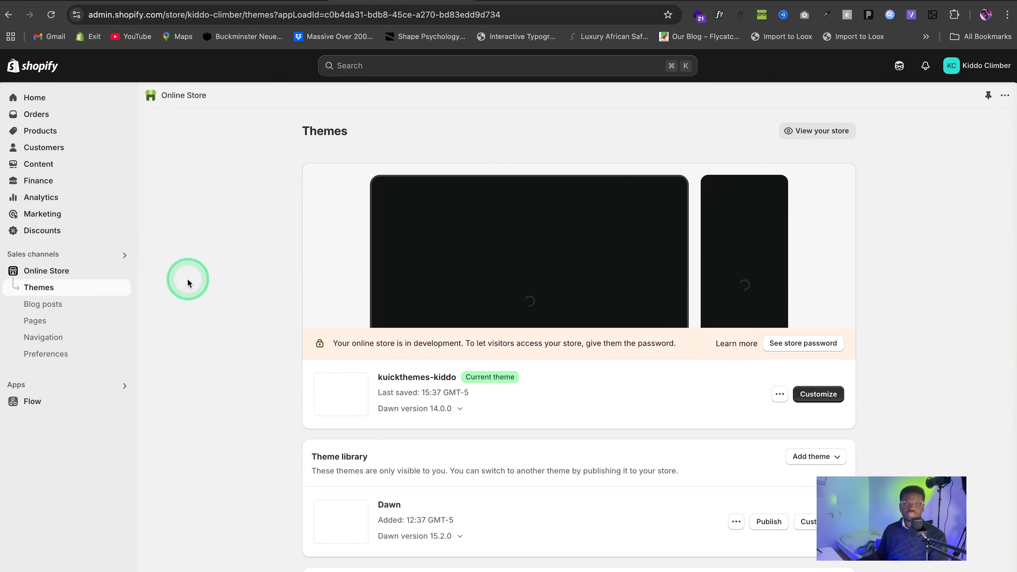
pyautogui.click(818, 394)
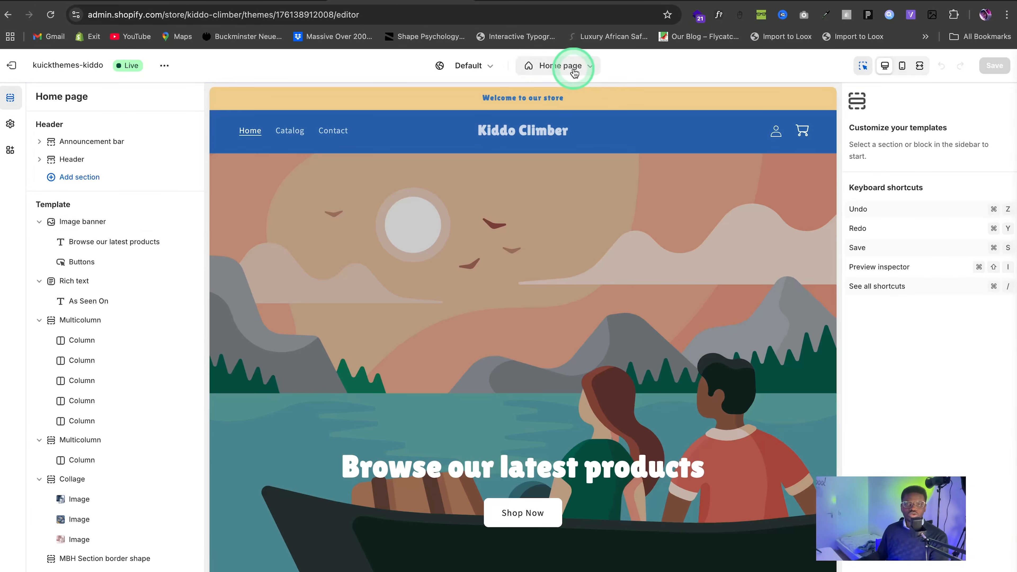
pyautogui.click(574, 72)
pyautogui.click(504, 133)
pyautogui.click(537, 162)
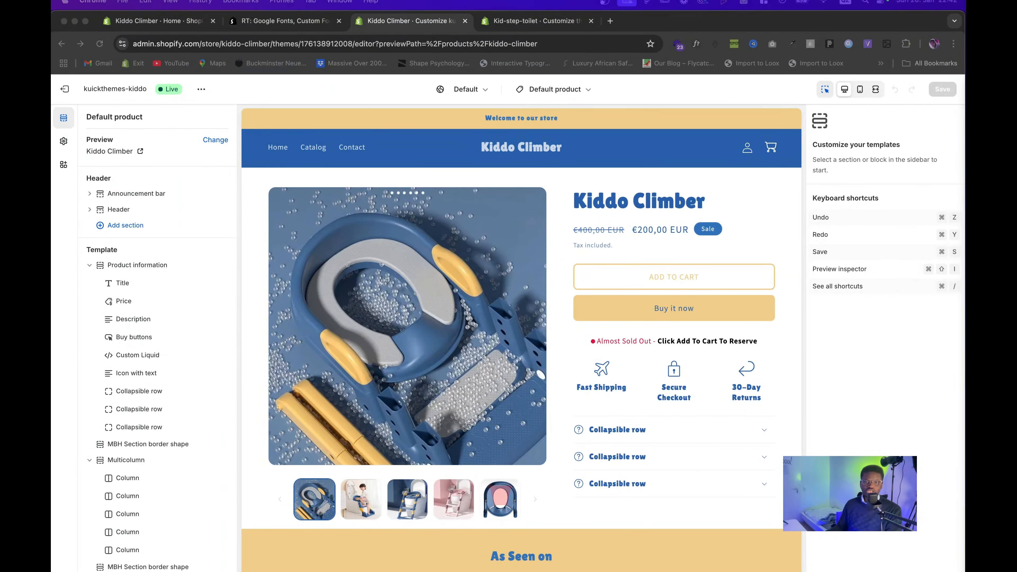
pyautogui.scroll(-1, 619, 269)
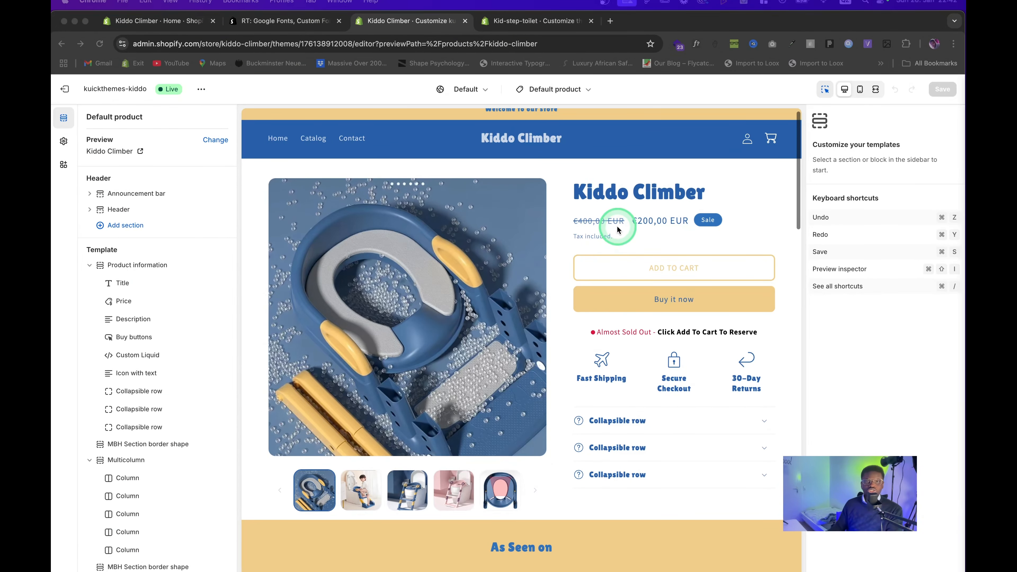
pyautogui.scroll(1, 618, 218)
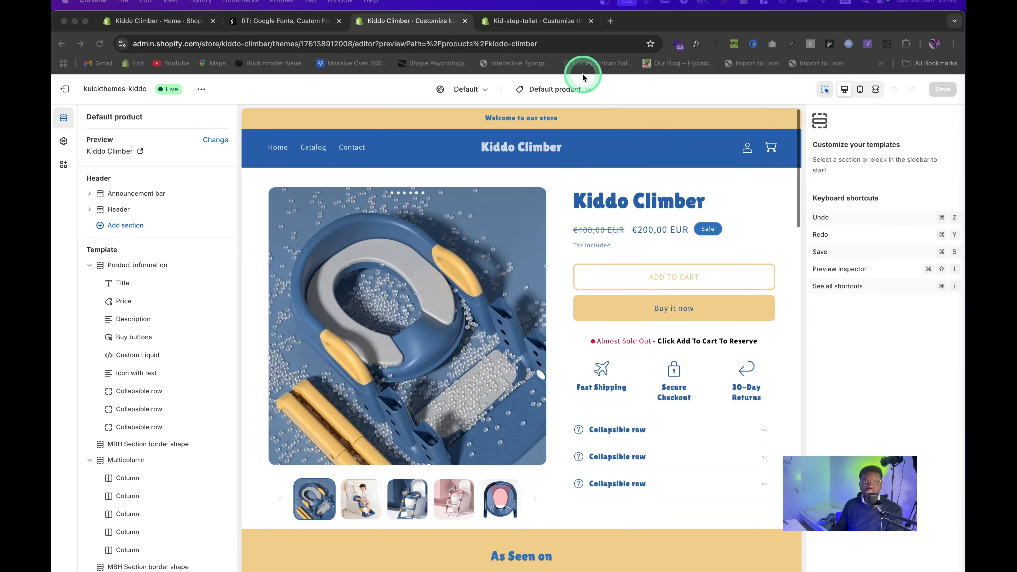
# Step: Examine the Kid-step-toilet store's default product template, including its Star Rating Widget, bundle offers and payment trust badges
pyautogui.click(536, 23)
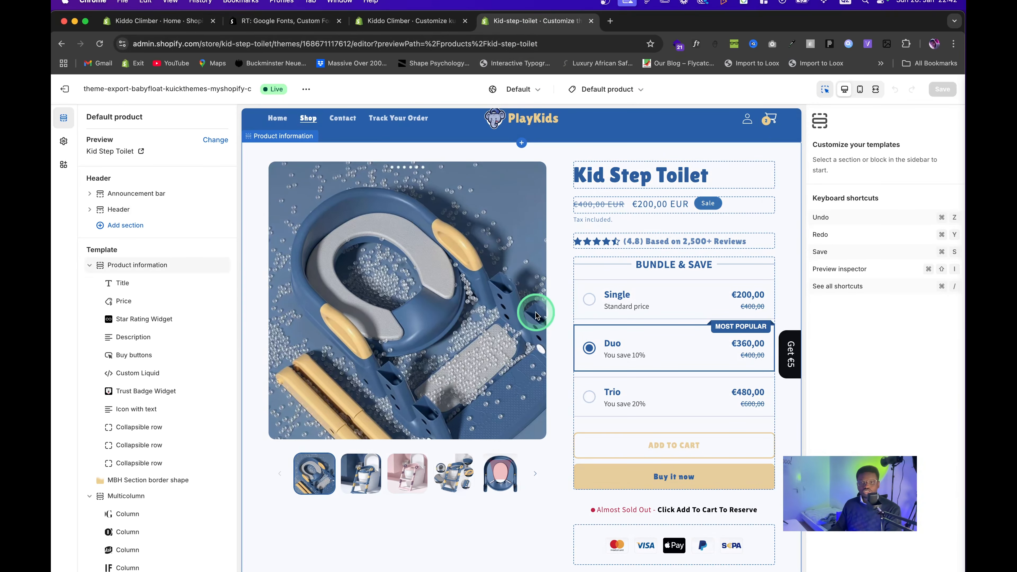
pyautogui.scroll(2, 527, 318)
pyautogui.scroll(-3, 525, 318)
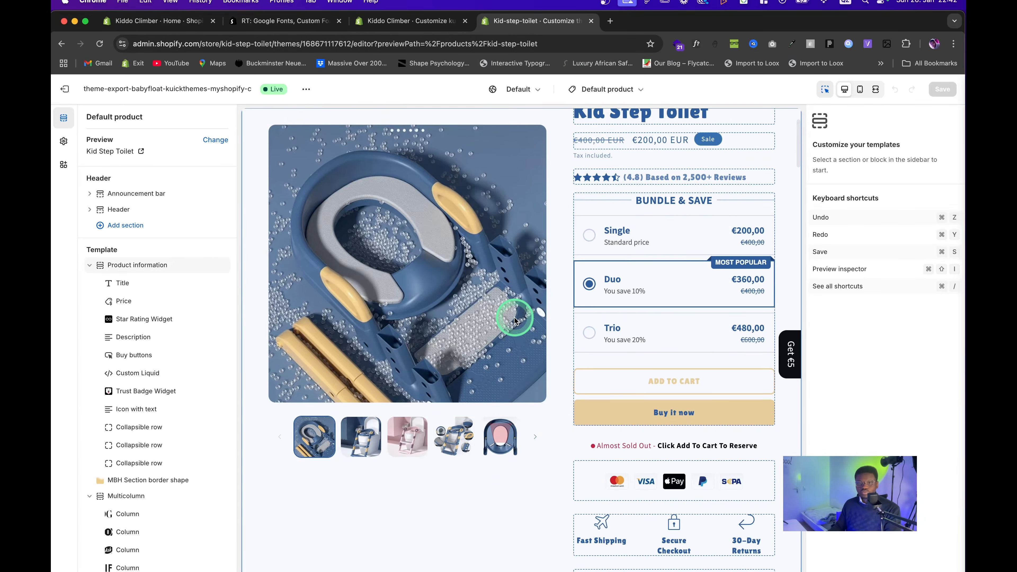
pyautogui.click(619, 182)
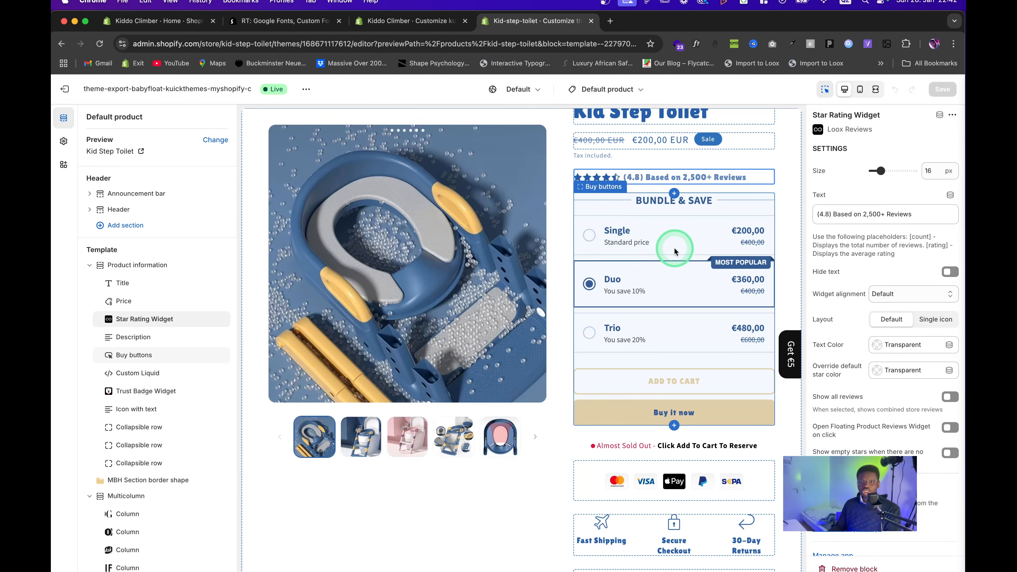
pyautogui.scroll(-4, 657, 253)
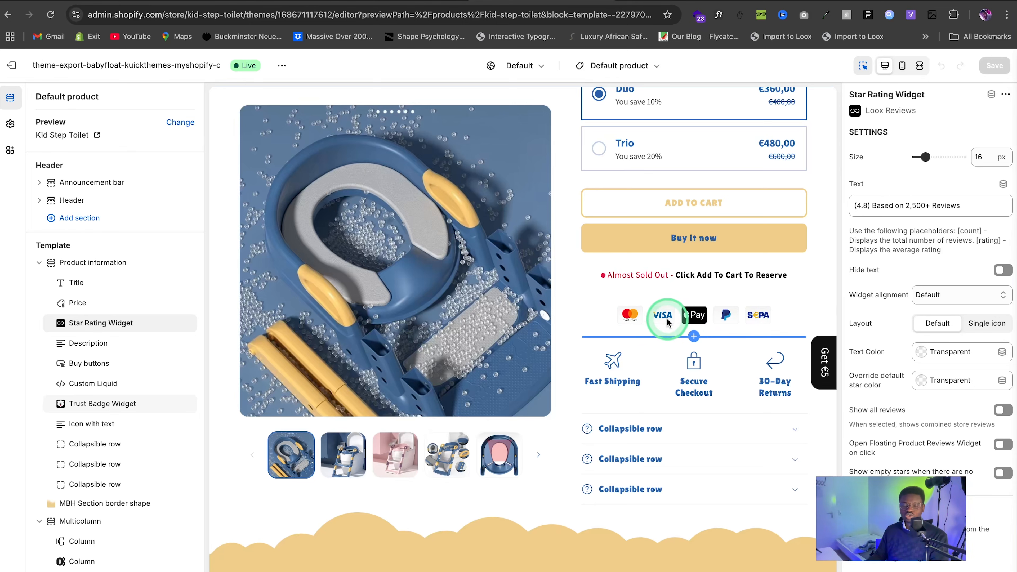
pyautogui.scroll(5, 657, 317)
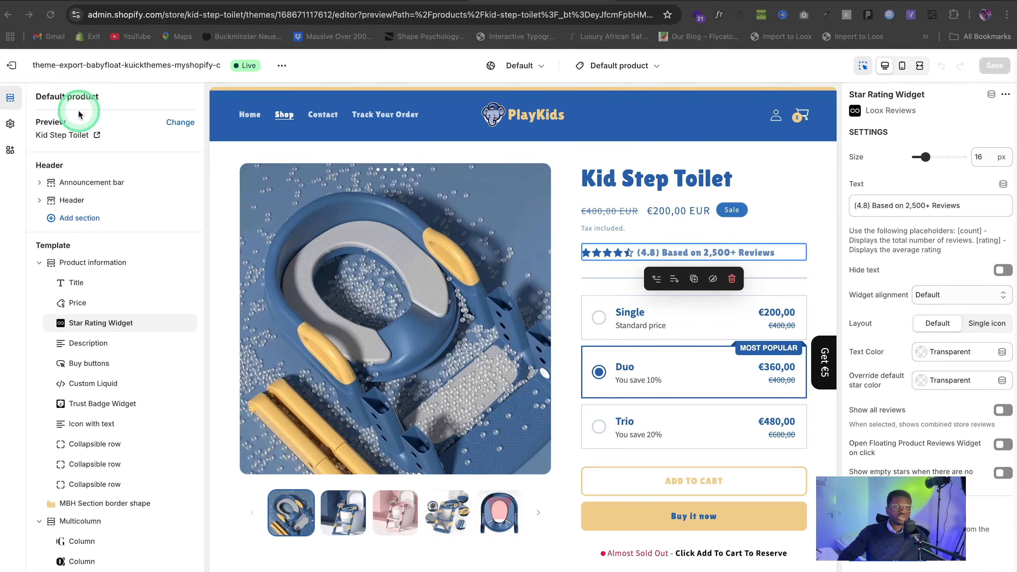
# Step: Check the Kid-step-toilet store's apps and install Kaching Bundle Quantity Breaks in the Kiddo Climber store
pyautogui.click(12, 65)
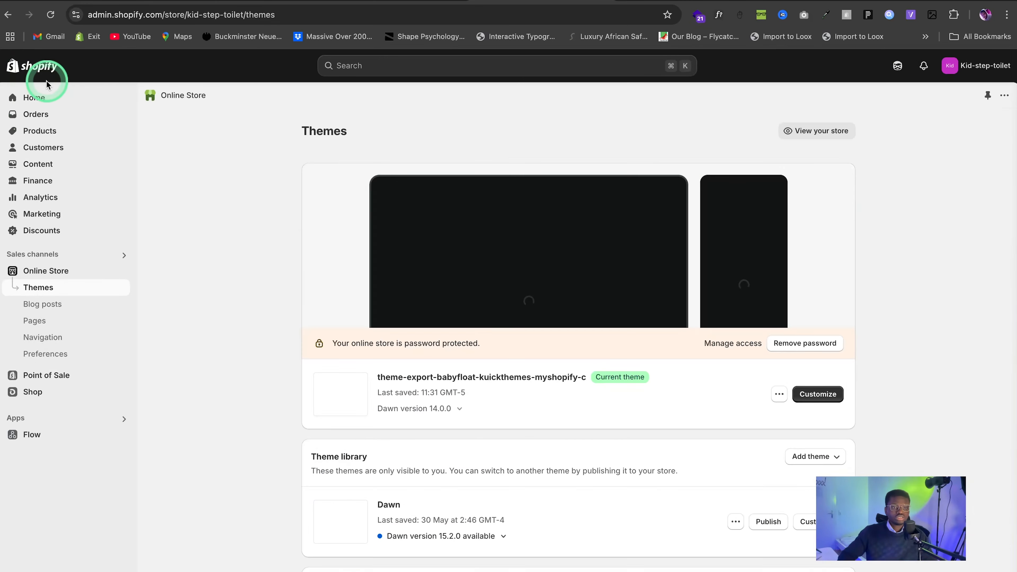
pyautogui.click(16, 418)
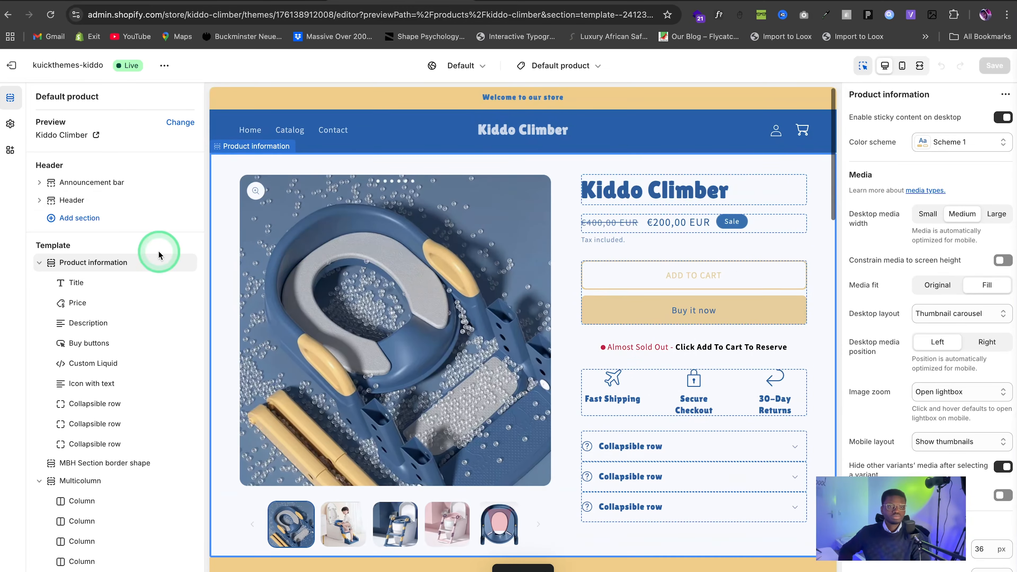
pyautogui.click(16, 66)
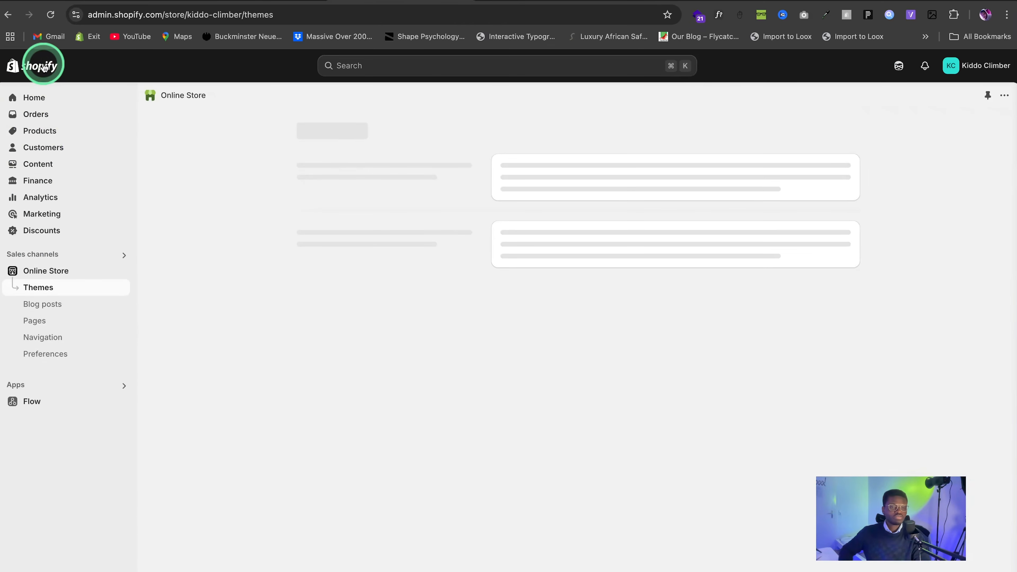
pyautogui.click(57, 385)
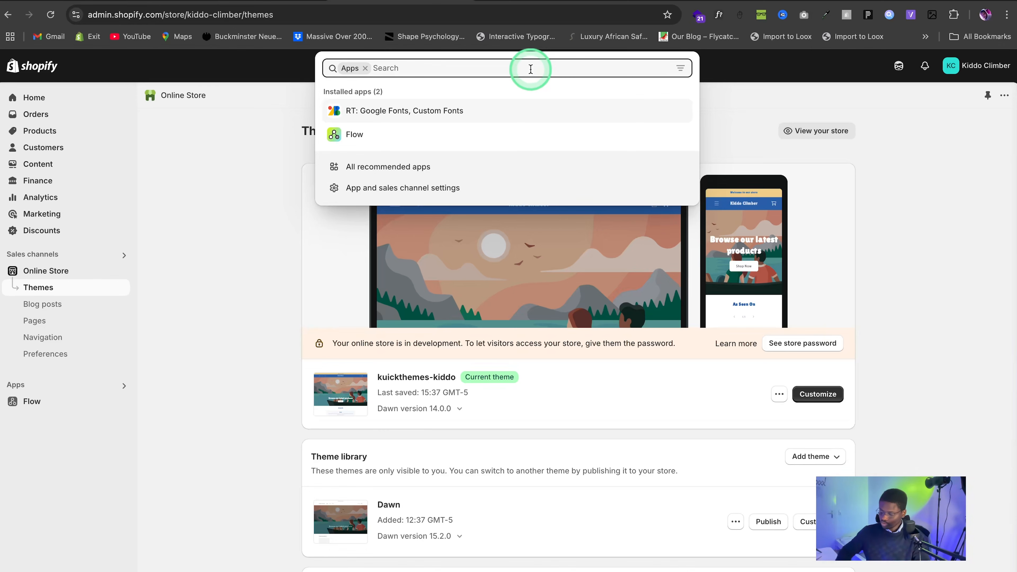
pyautogui.write('kaching bundles')
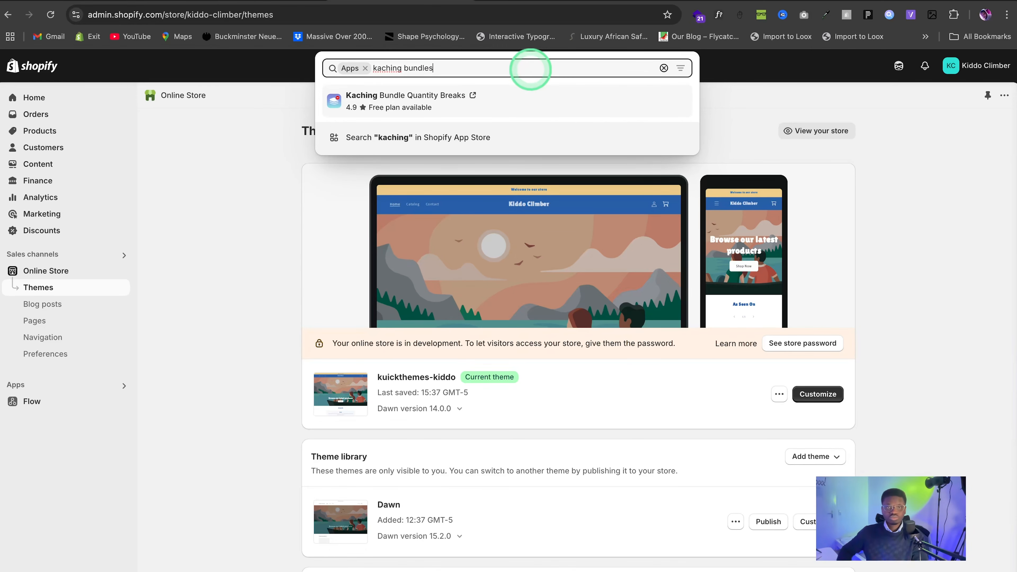
pyautogui.click(397, 103)
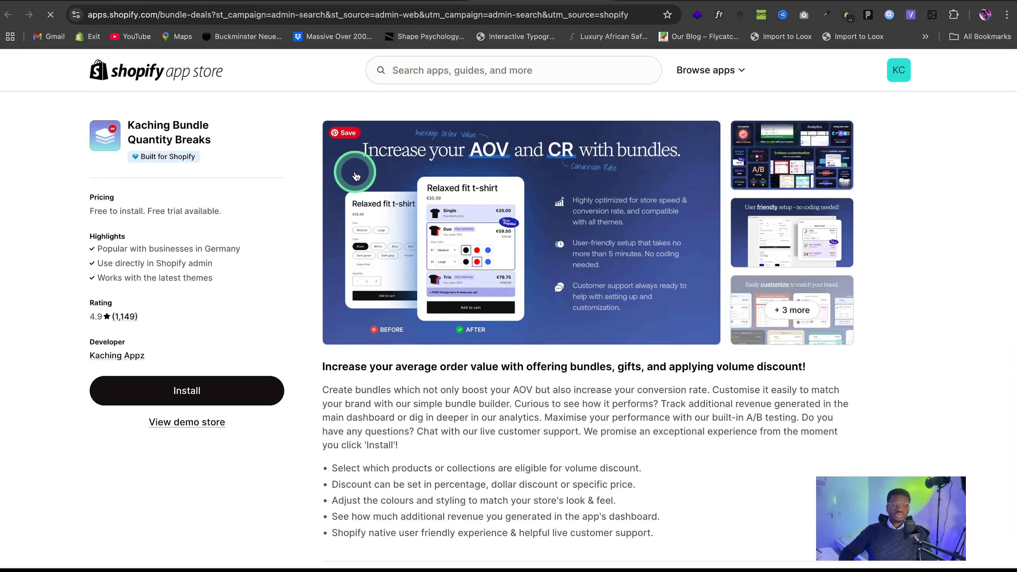
pyautogui.click(156, 394)
pyautogui.click(674, 437)
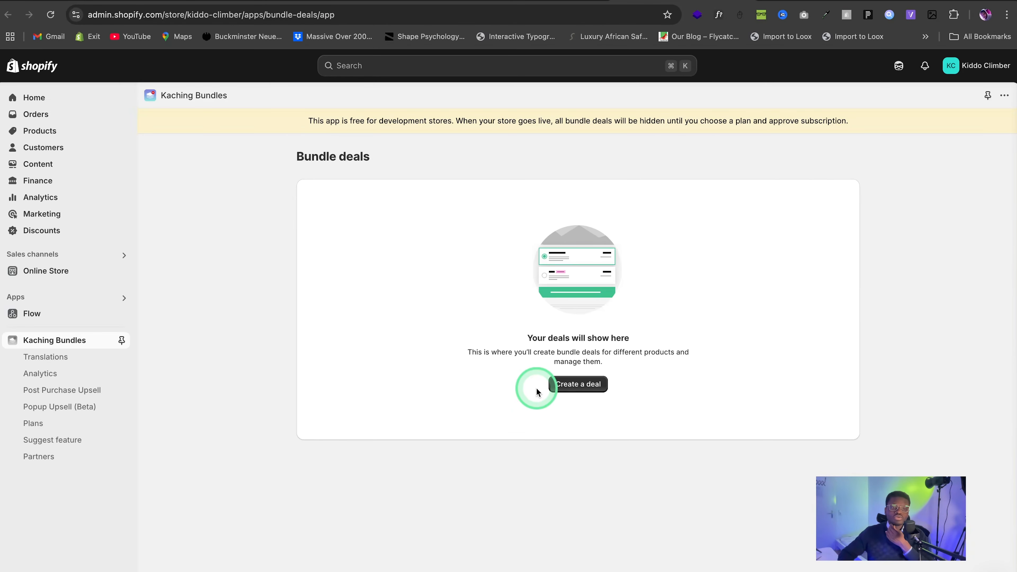
# Step: Create a bundle deal from the "Compact with simple badge" template in the black color theme
pyautogui.click(588, 385)
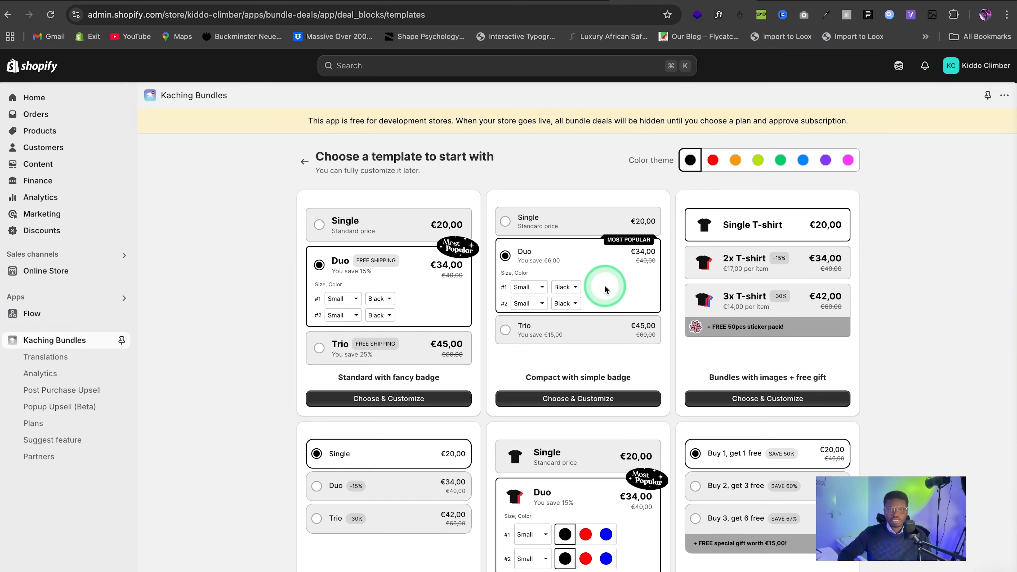
pyautogui.click(567, 226)
pyautogui.click(565, 398)
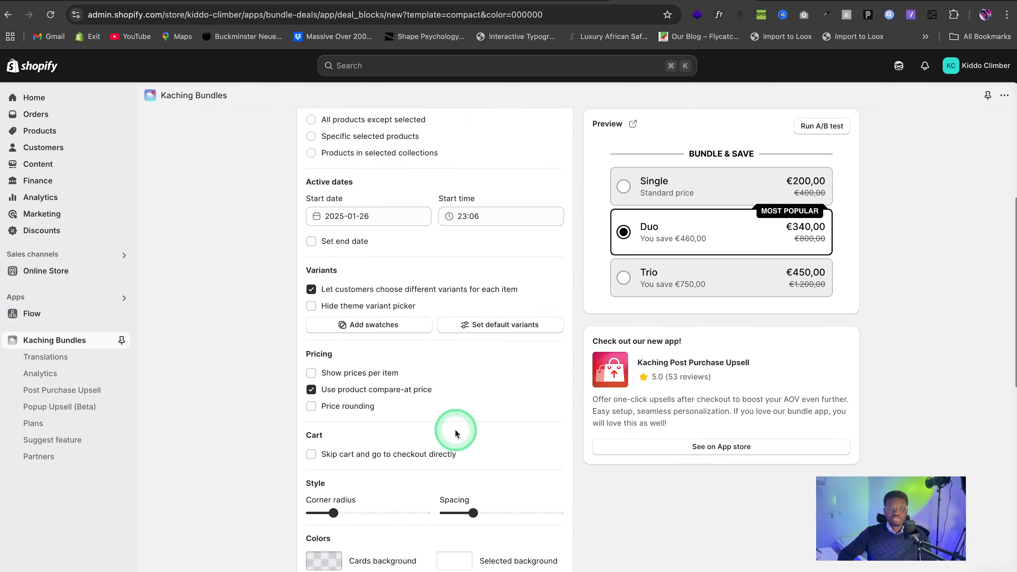
# Step: Retitle the bundle deal's first bar as "Buy One"
pyautogui.scroll(-4, 454, 431)
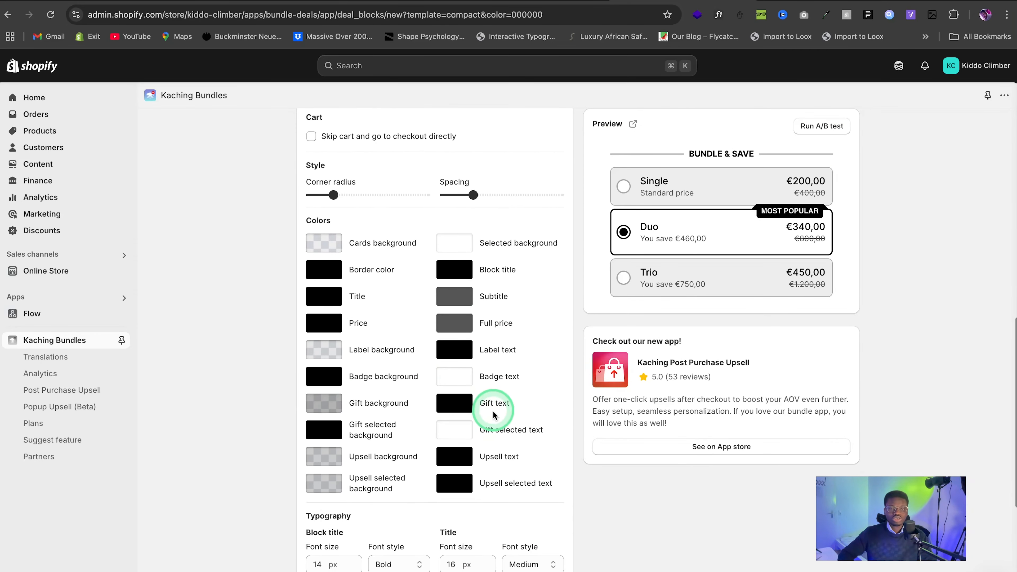
pyautogui.scroll(-5, 336, 316)
pyautogui.scroll(5, 344, 317)
pyautogui.scroll(-7, 344, 317)
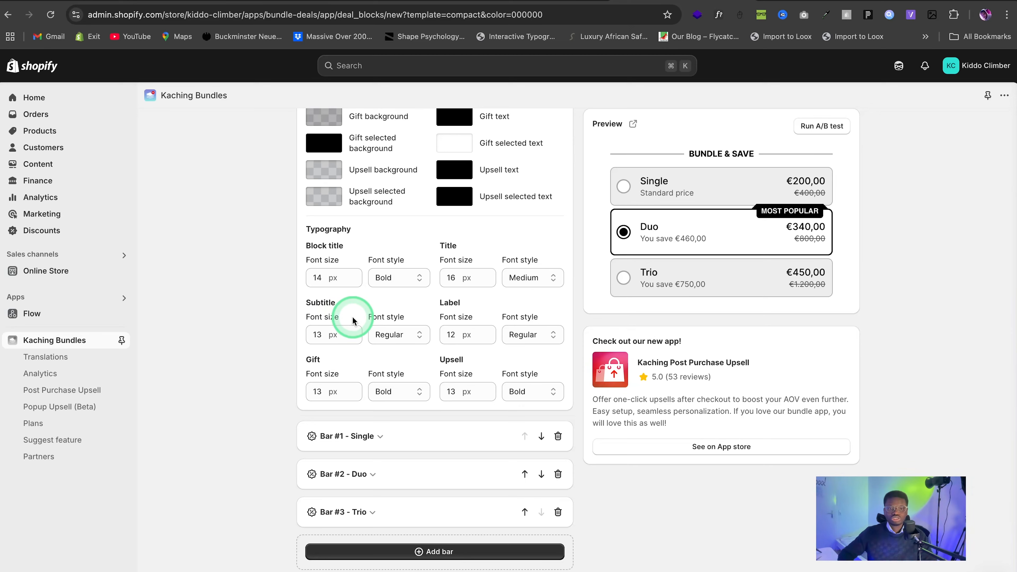
pyautogui.click(381, 439)
pyautogui.moveTo(415, 279); pyautogui.dragTo(376, 282)
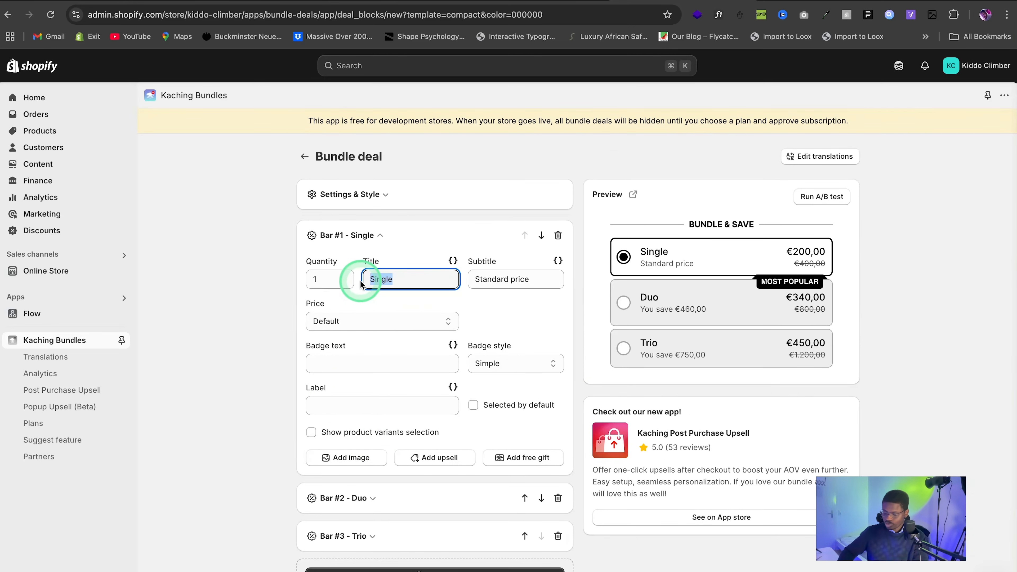
pyautogui.write('Buy One')
# Step: Retitle the second bar "Buy Two" and the third bar "Buy Three", and save the bundle deal
pyautogui.click(400, 498)
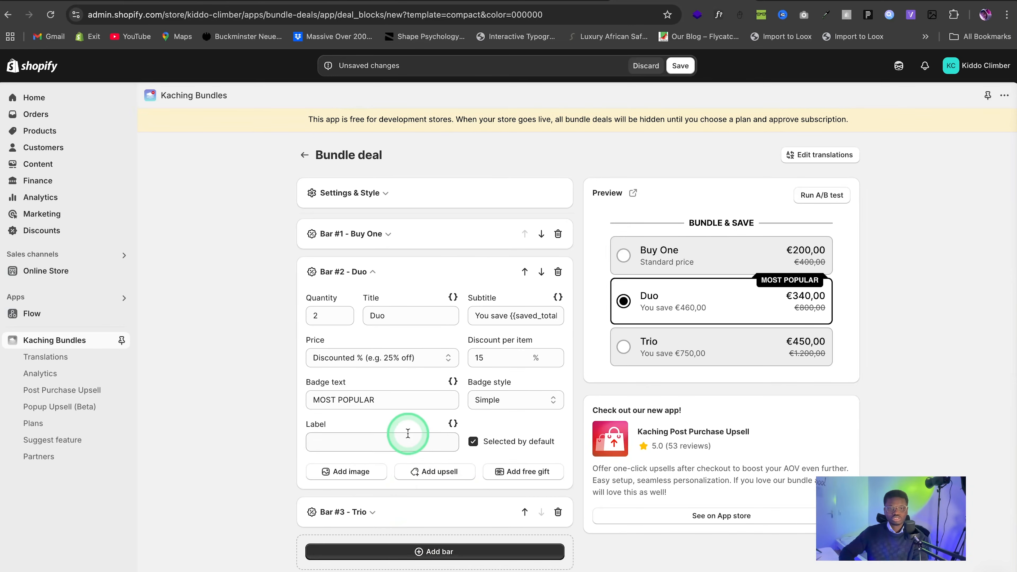
pyautogui.doubleClick(417, 320)
pyautogui.write('Buy Two')
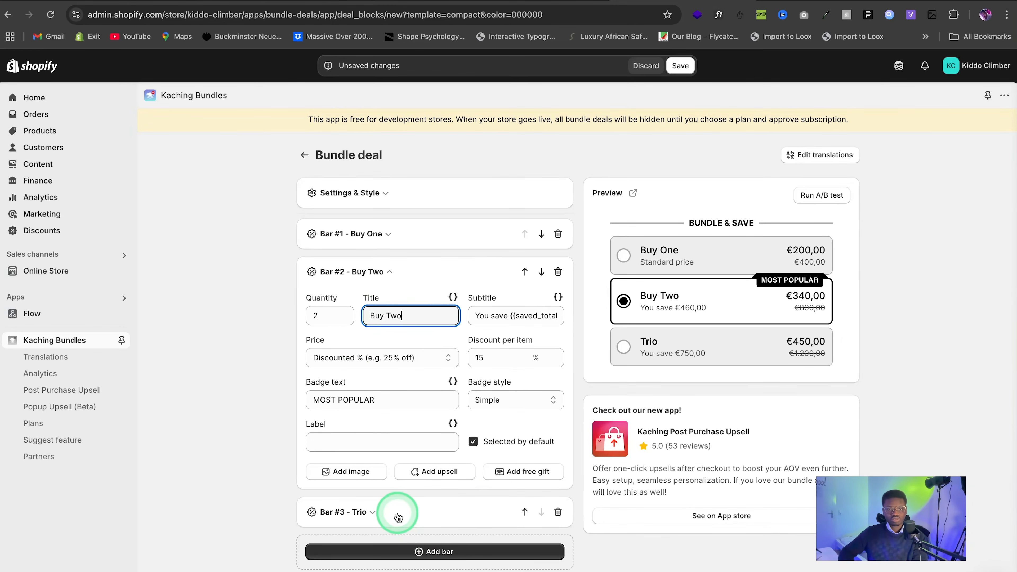
pyautogui.click(408, 521)
pyautogui.click(405, 354)
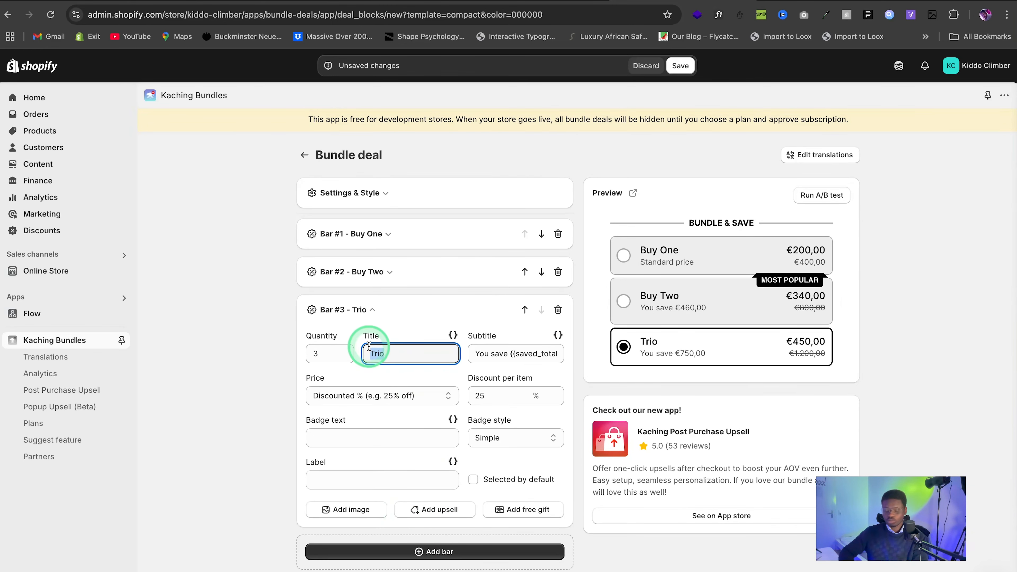
pyautogui.write('Buy Three')
pyautogui.click(680, 65)
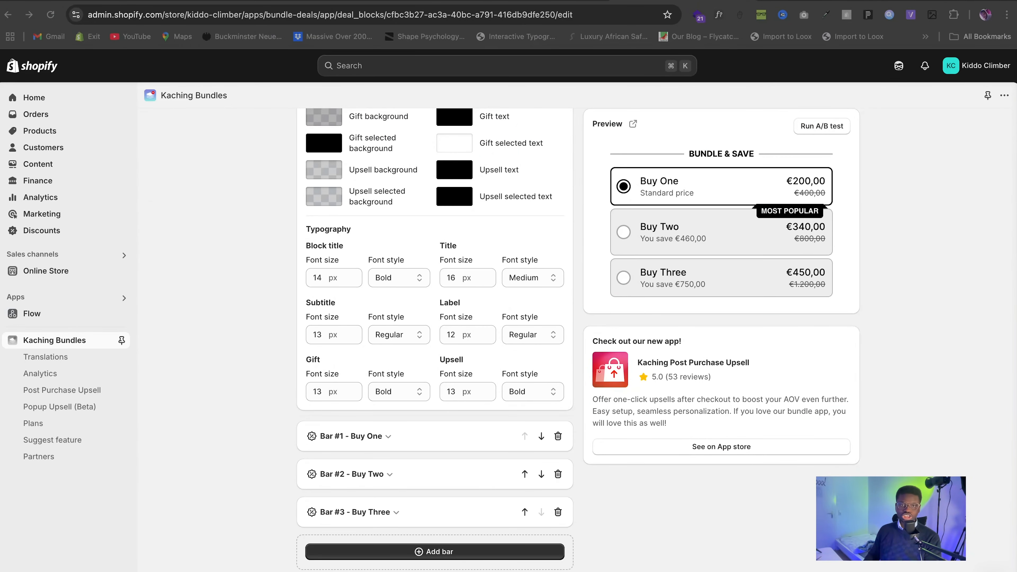
# Step: Set the bundle deal's border color and badge background to #295fa8
pyautogui.click(486, 439)
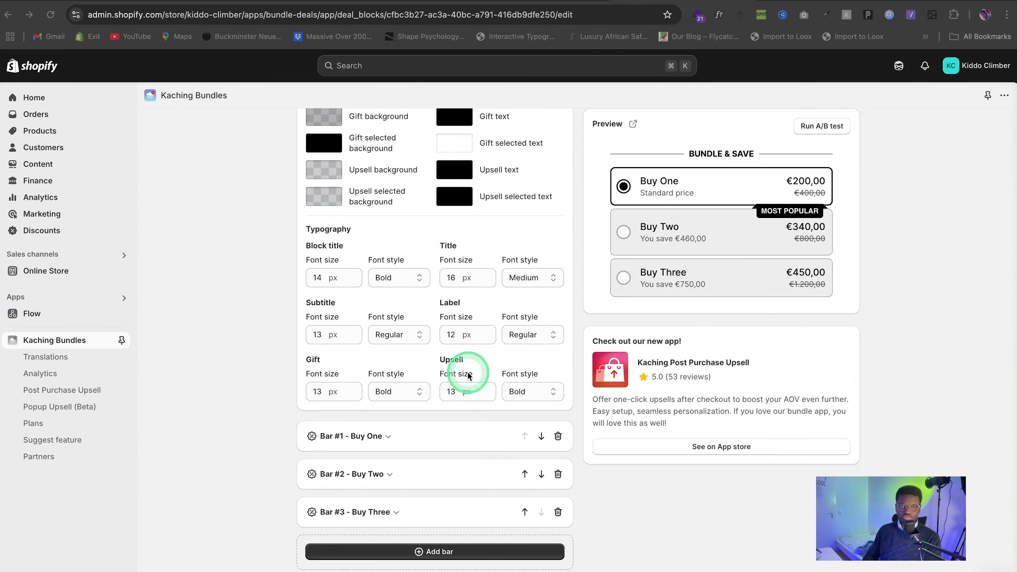
pyautogui.scroll(8, 460, 376)
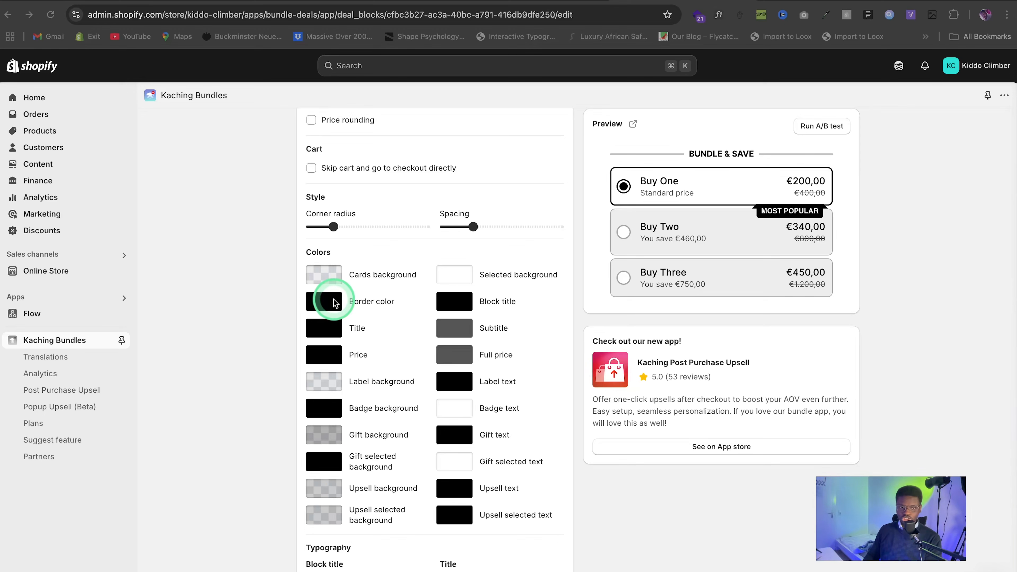
pyautogui.click(331, 305)
pyautogui.click(314, 439)
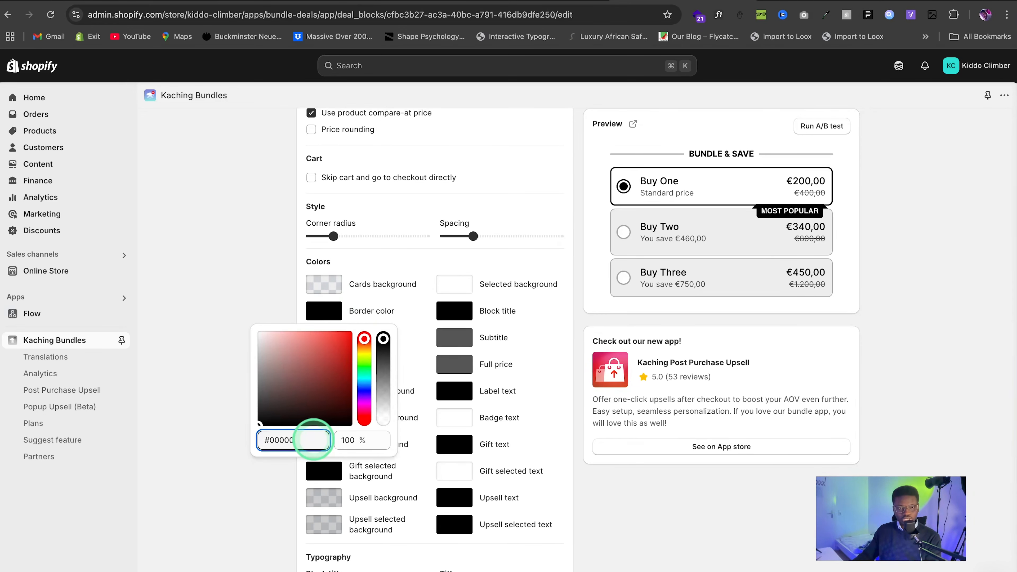
pyautogui.hotkey('ctrl', 'v')
pyautogui.press('Return')
pyautogui.click(323, 417)
pyautogui.click(251, 547)
pyautogui.hotkey('ctrl', 'v')
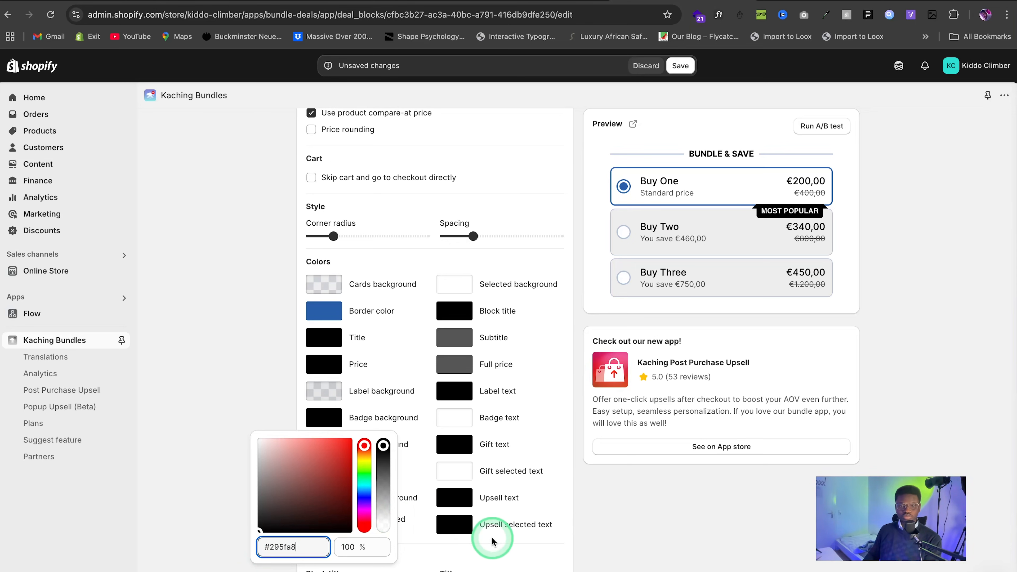
pyautogui.press('Return')
# Step: Set the bundle deal's title and price colors to #295fa8
pyautogui.moveTo(468, 322); pyautogui.dragTo(310, 343)
pyautogui.click(316, 339)
pyautogui.click(323, 451)
pyautogui.click(294, 467)
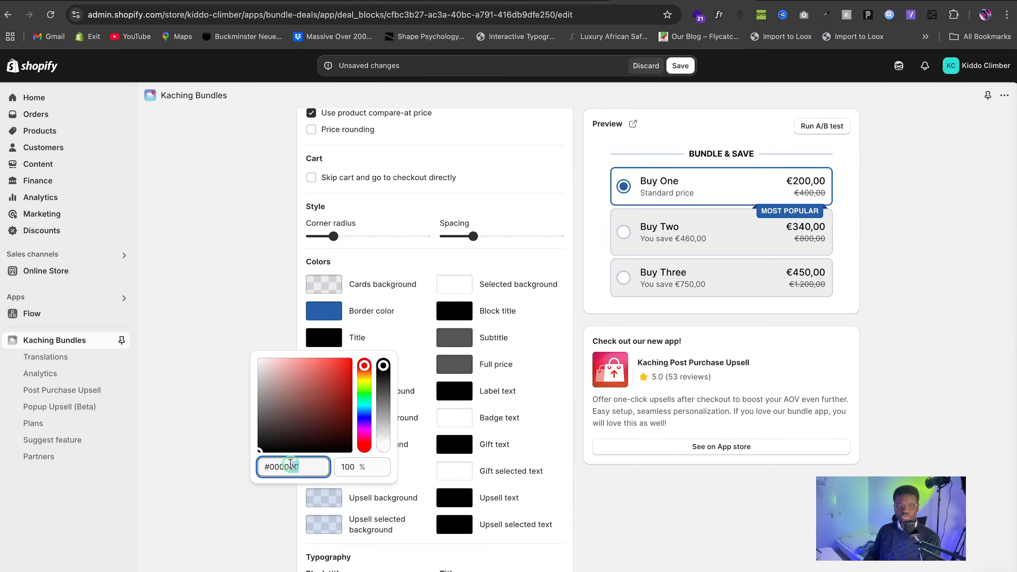
pyautogui.hotkey('ctrl', 'v')
pyautogui.click(324, 363)
pyautogui.click(313, 495)
pyautogui.click(245, 488)
# Step: Set the block title, full price and label text colors to #295fa8 and save the bundle deal
pyautogui.click(455, 444)
pyautogui.click(432, 440)
pyautogui.hotkey('ctrl', 'v')
pyautogui.click(454, 391)
pyautogui.click(448, 520)
pyautogui.click(357, 519)
pyautogui.click(665, 69)
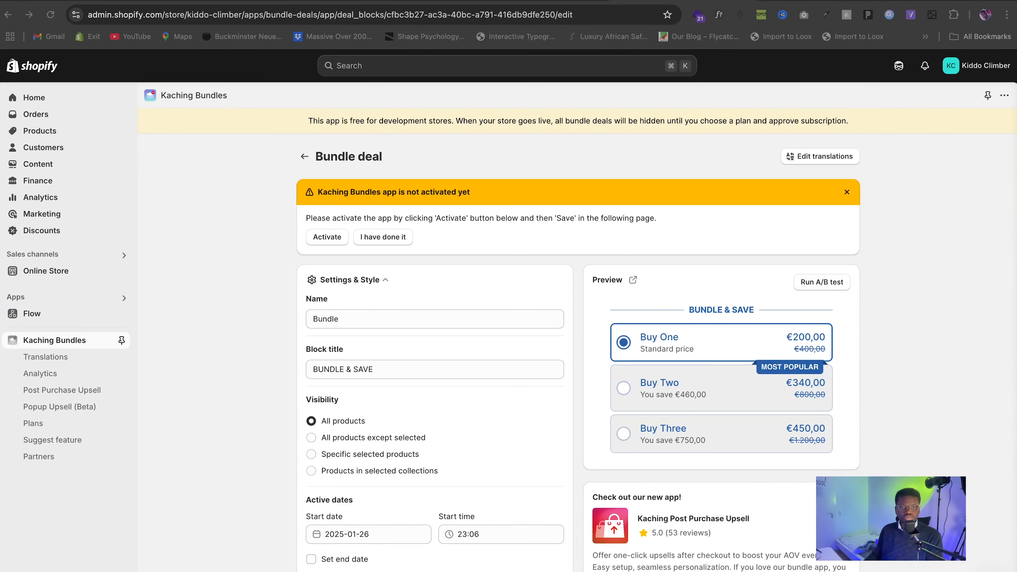
# Step: Enable the Kaching Bundles app embed in the kuickthemes-kiddo theme and save the theme
pyautogui.click(42, 269)
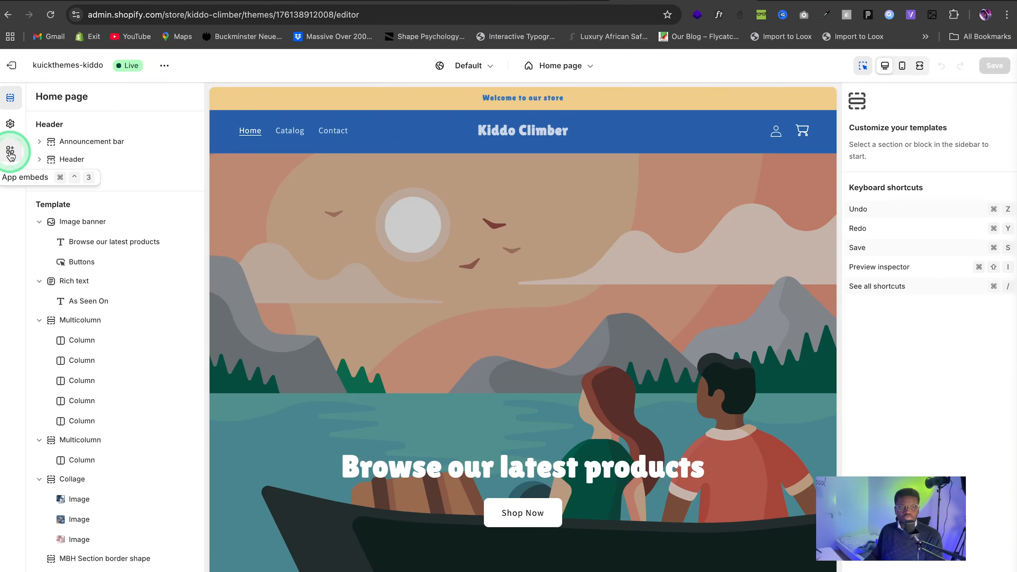
pyautogui.click(10, 152)
pyautogui.click(184, 172)
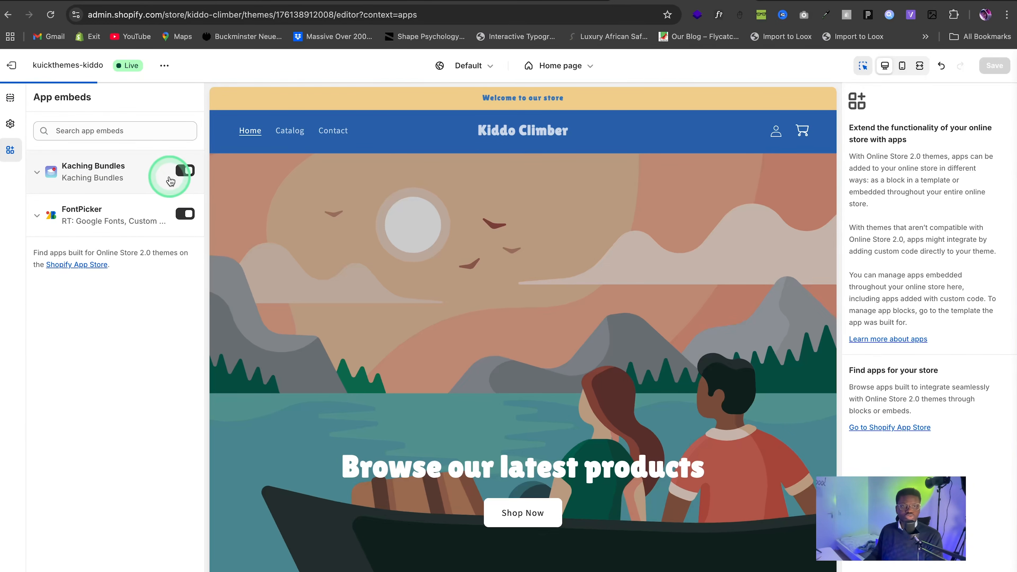
pyautogui.click(994, 66)
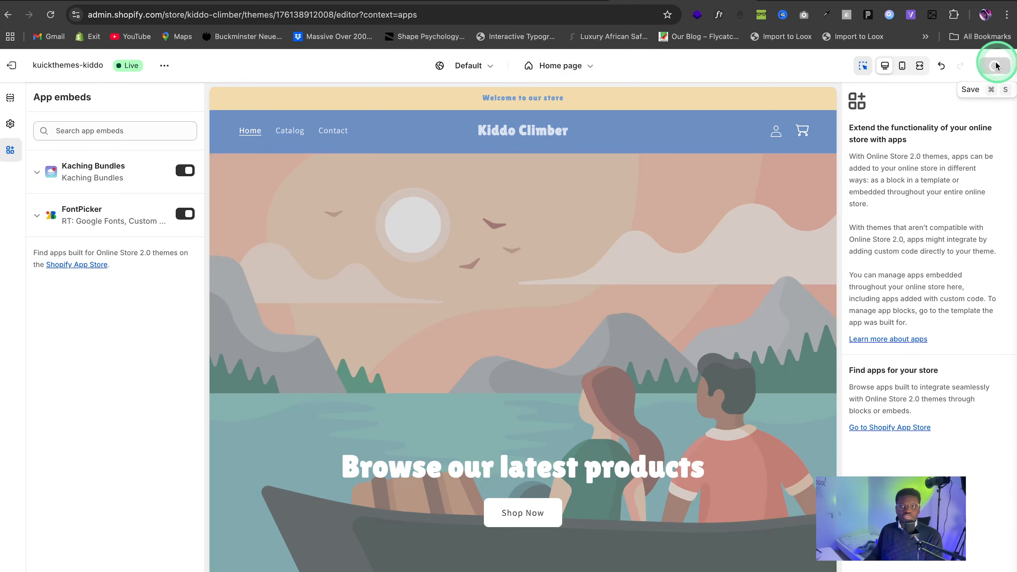
# Step: Switch the theme editor to the default product template and check the bundle offers on the Kiddo Climber product page
pyautogui.click(608, 67)
pyautogui.click(527, 134)
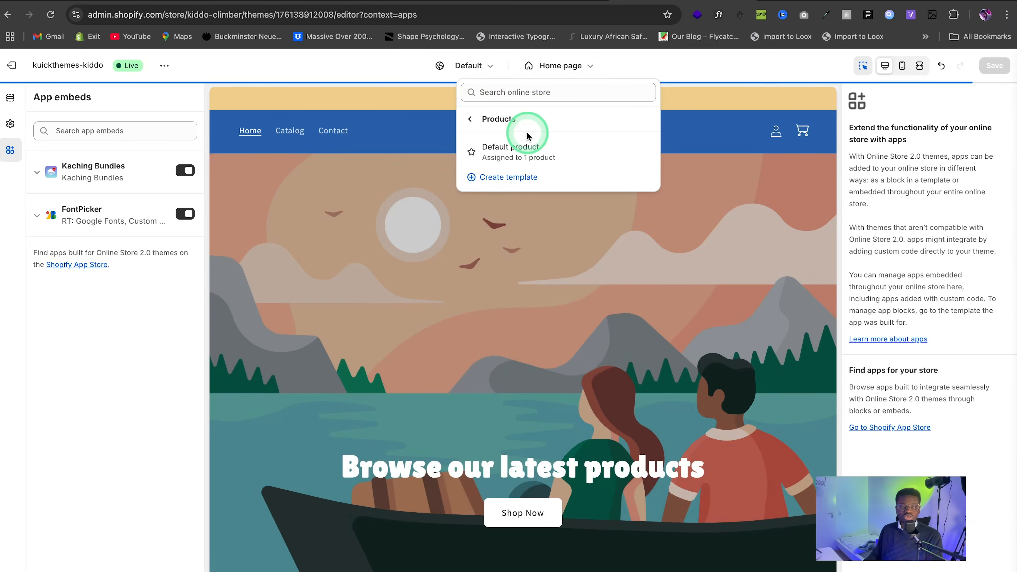
pyautogui.click(525, 154)
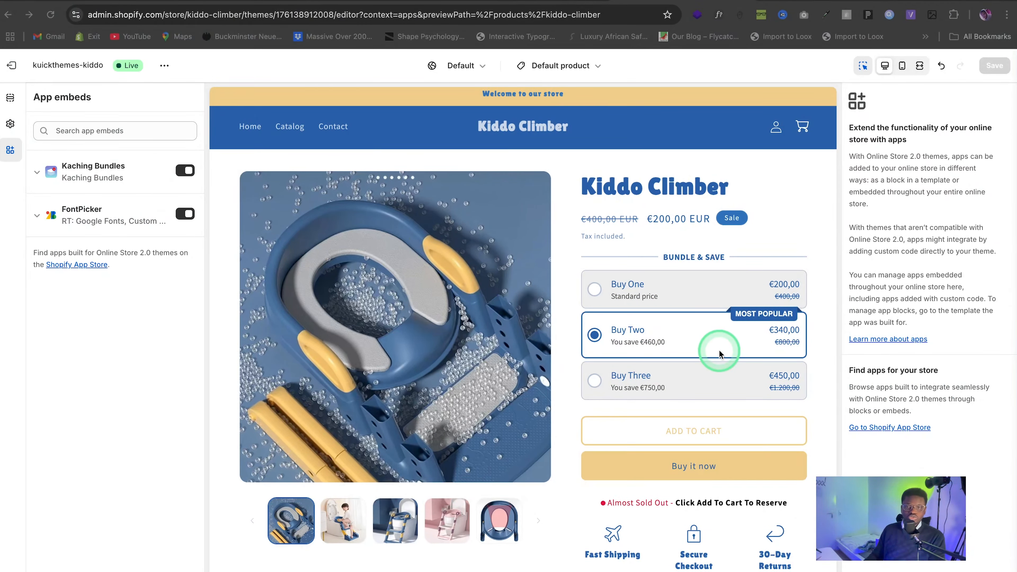
pyautogui.click(11, 99)
# Step: Find the Trust Badges Bear app by searching for "bear" and install it in the Kiddo Climber store
pyautogui.click(11, 66)
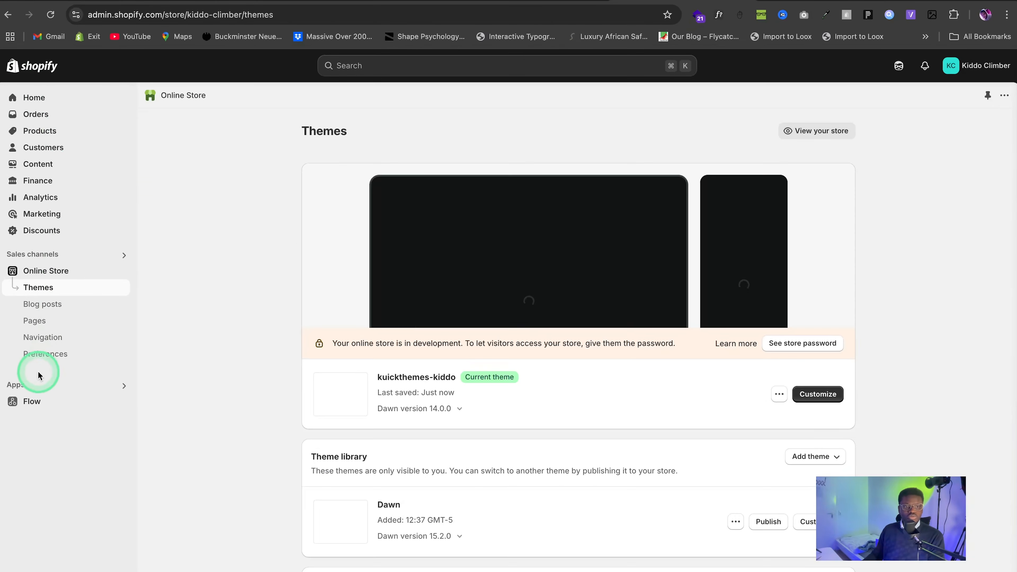
pyautogui.click(37, 384)
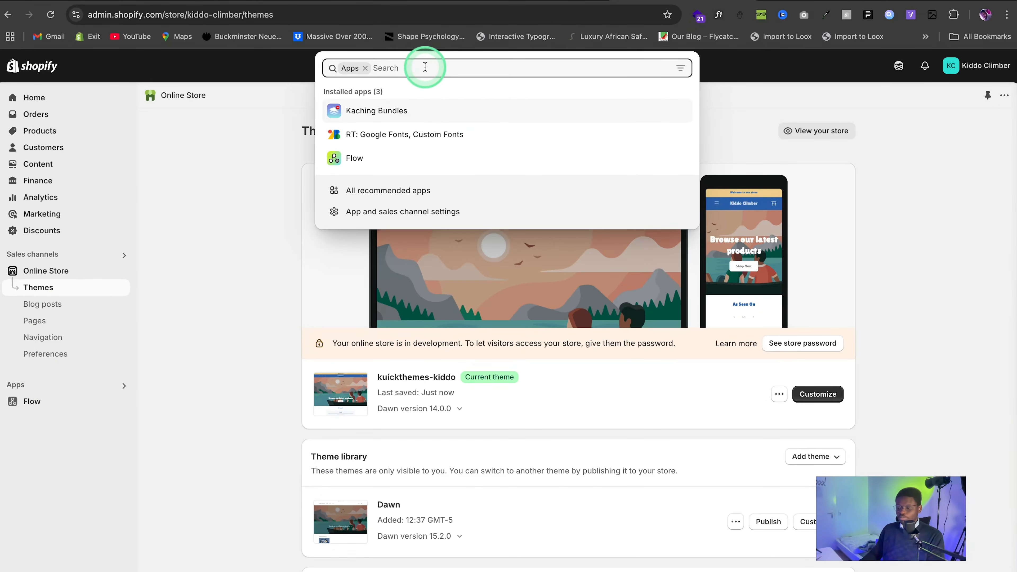
pyautogui.write('bear')
pyautogui.click(423, 100)
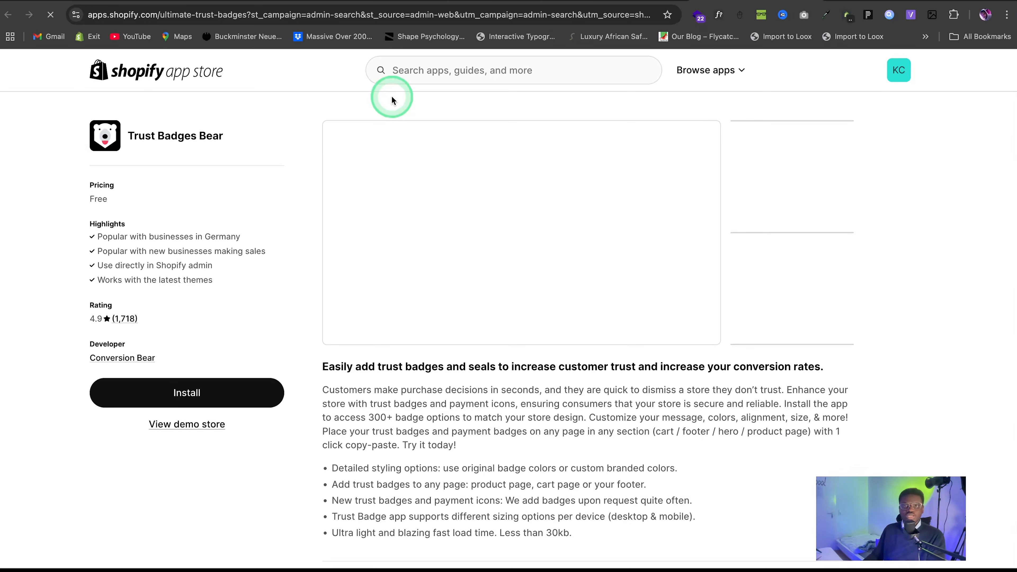
pyautogui.click(198, 392)
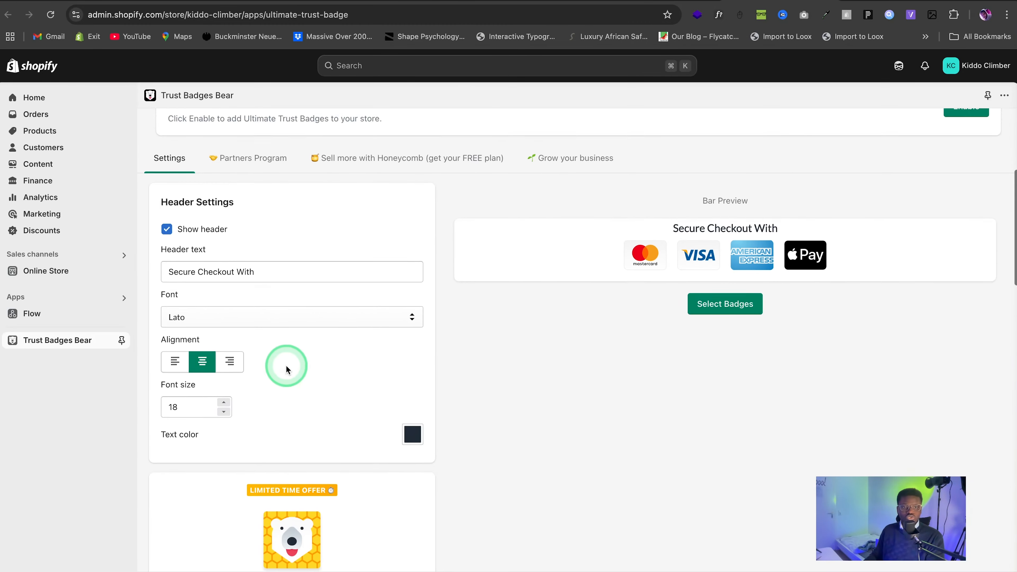
# Step: Add the Maestro and iDEAL badges to the Trust Badges Bear badge selection
pyautogui.scroll(-15, 286, 368)
pyautogui.scroll(-3, 249, 402)
pyautogui.click(723, 229)
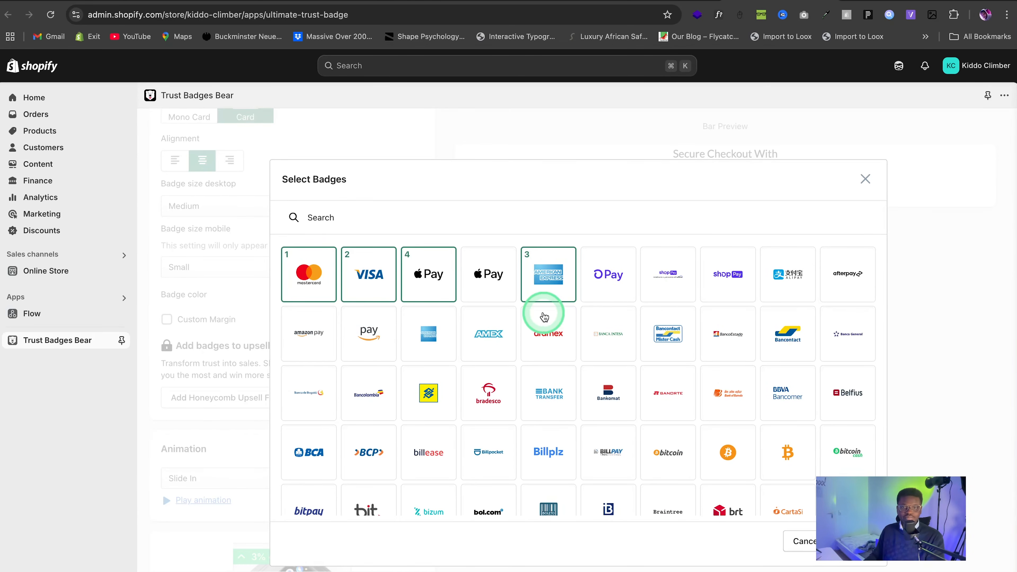
pyautogui.scroll(-1, 588, 340)
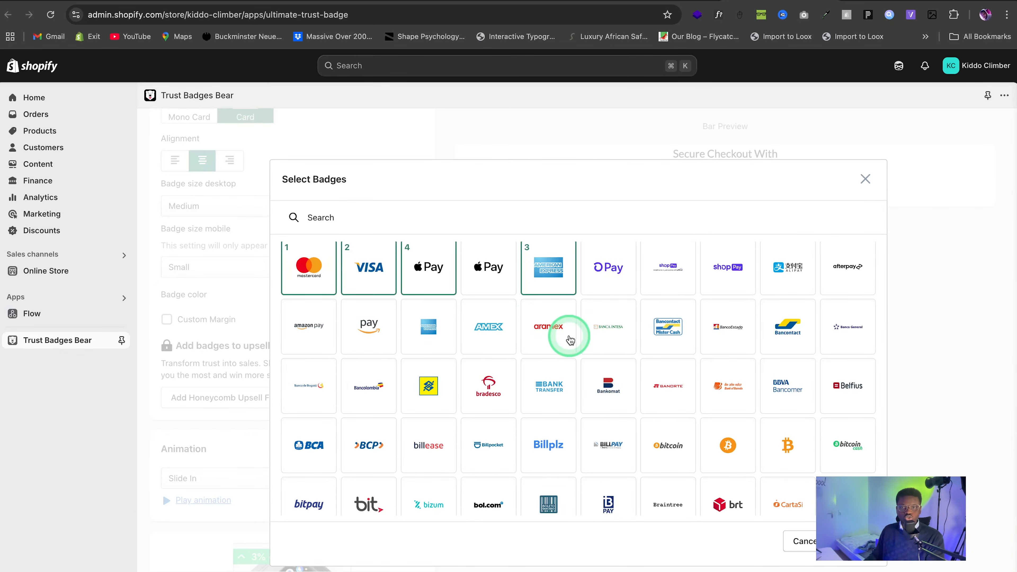
pyautogui.scroll(-5, 569, 341)
pyautogui.scroll(-5, 569, 343)
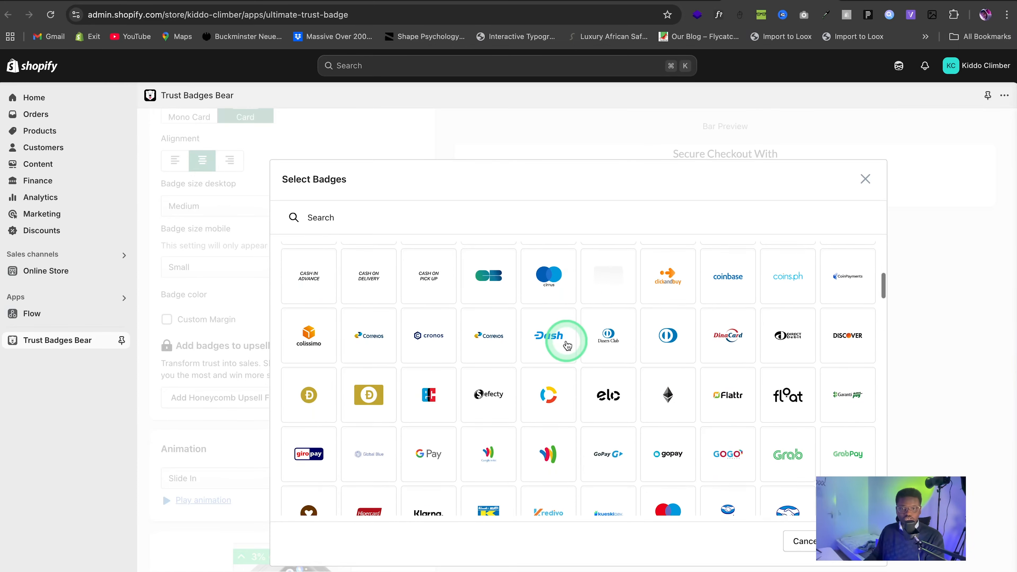
pyautogui.click(667, 446)
pyautogui.scroll(-2, 607, 459)
pyautogui.scroll(-4, 607, 460)
pyautogui.click(428, 292)
pyautogui.click(873, 544)
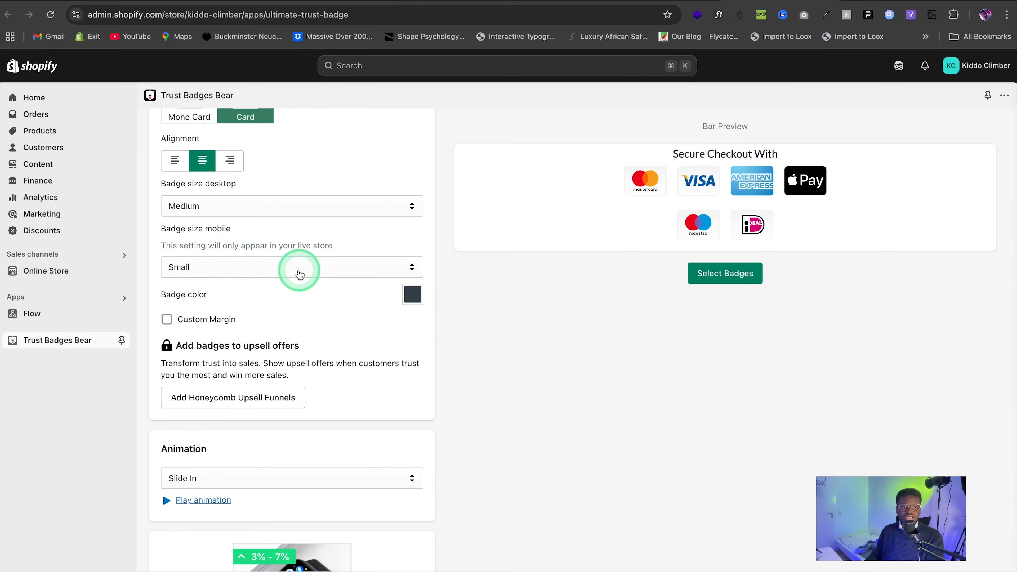
# Step: Set the desktop badge size to Extra Small and clear the header text above the payment badges
pyautogui.click(305, 205)
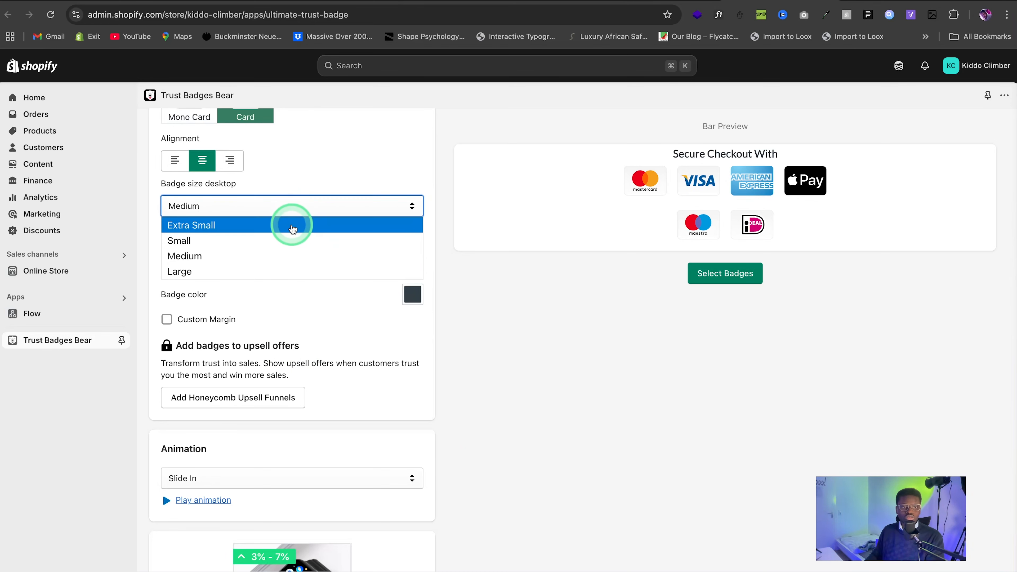
pyautogui.click(291, 226)
pyautogui.scroll(-4, 304, 237)
pyautogui.scroll(15, 295, 247)
pyautogui.scroll(-4, 296, 250)
pyautogui.scroll(2, 297, 254)
pyautogui.scroll(2, 297, 249)
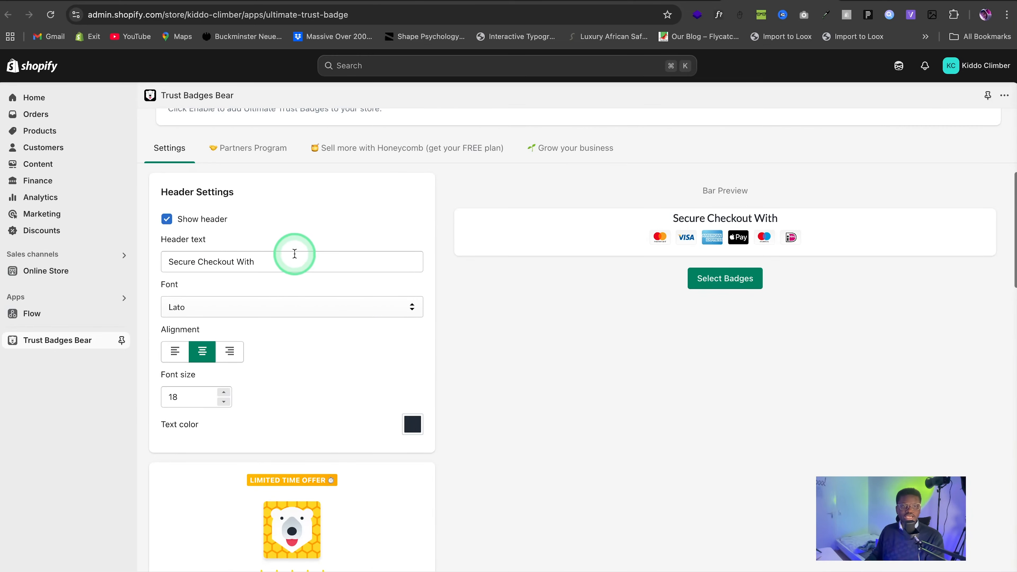
pyautogui.tripleClick(164, 263)
pyautogui.press('BackSpace')
pyautogui.click(996, 569)
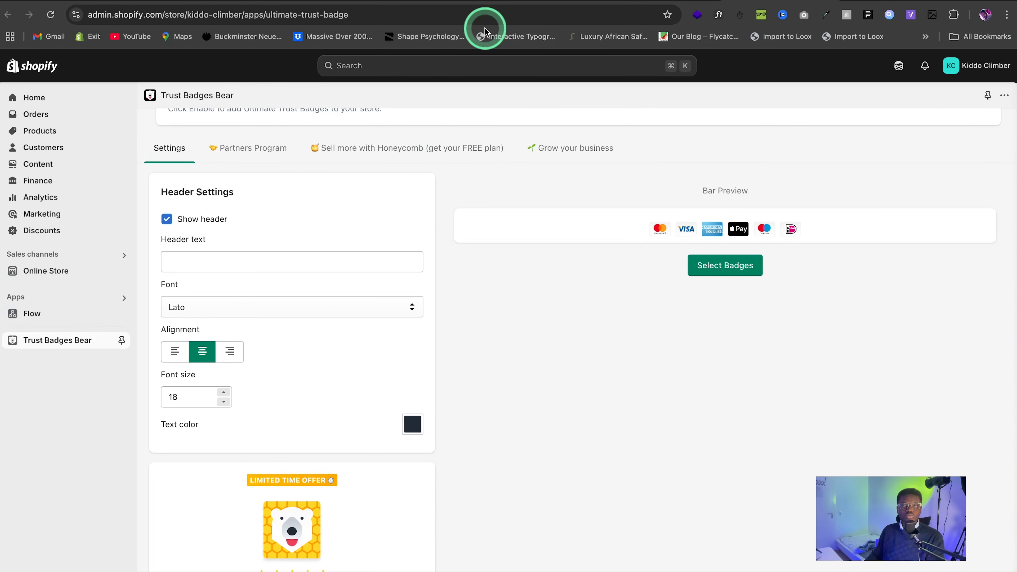
# Step: Switch to the theme editor, turn on the Kaching Bundles app embed for kuickthemes-kiddo and save the theme
pyautogui.click(553, 1)
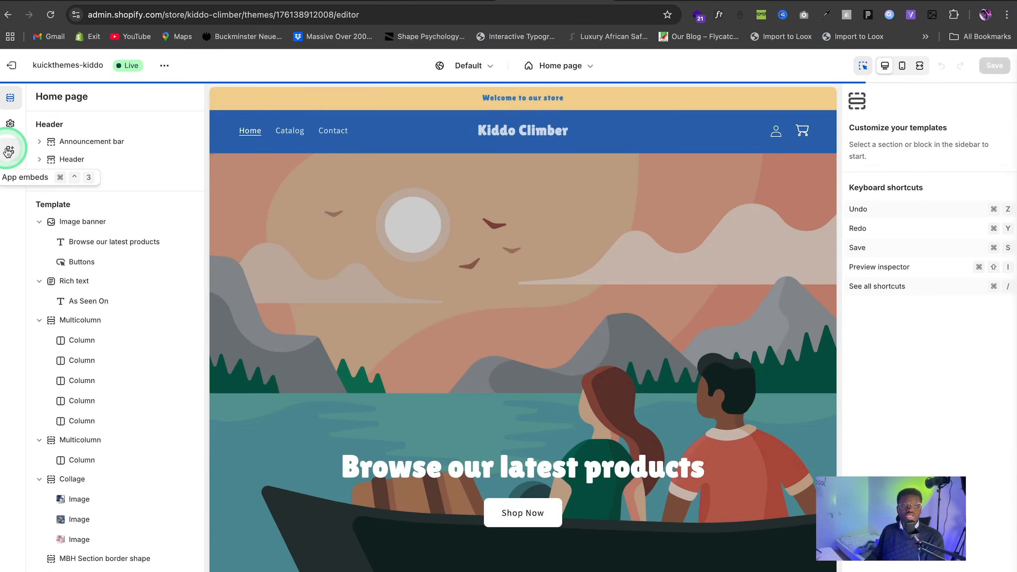
pyautogui.click(10, 150)
pyautogui.click(184, 172)
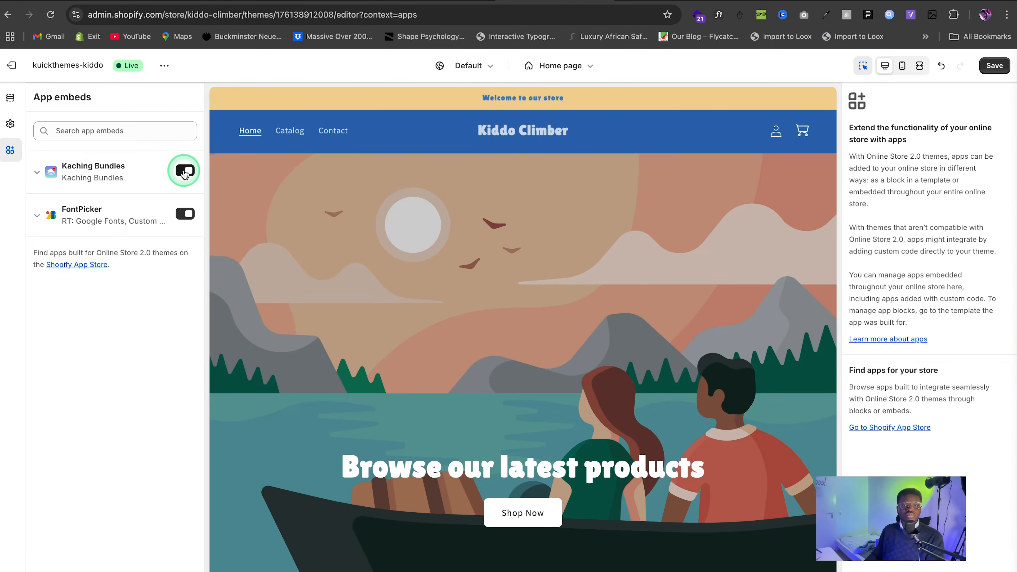
pyautogui.click(994, 65)
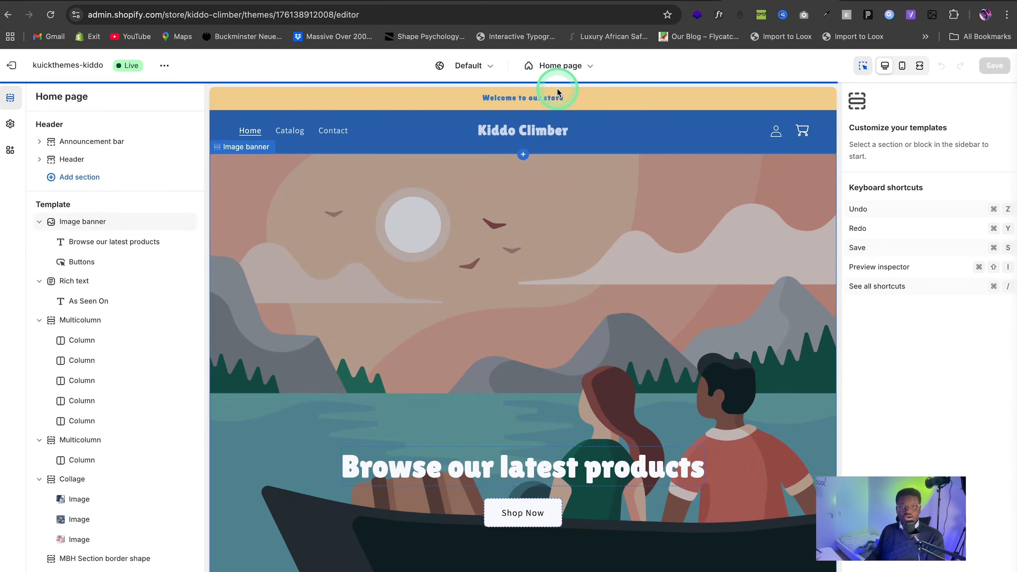
# Step: Switch the theme editor to the default product template and select its Product information section
pyautogui.click(560, 65)
pyautogui.click(536, 140)
pyautogui.click(554, 152)
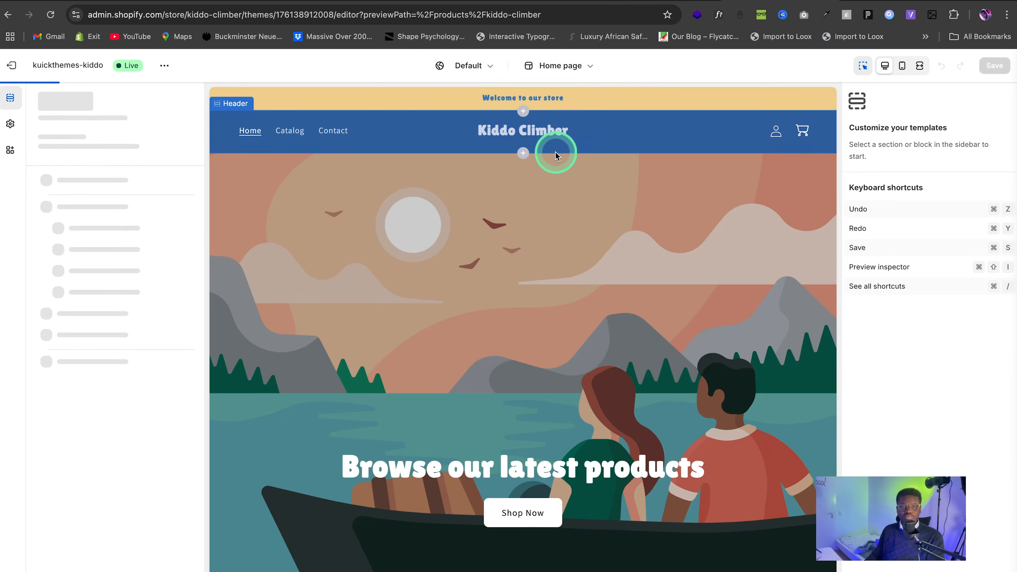
pyautogui.click(93, 258)
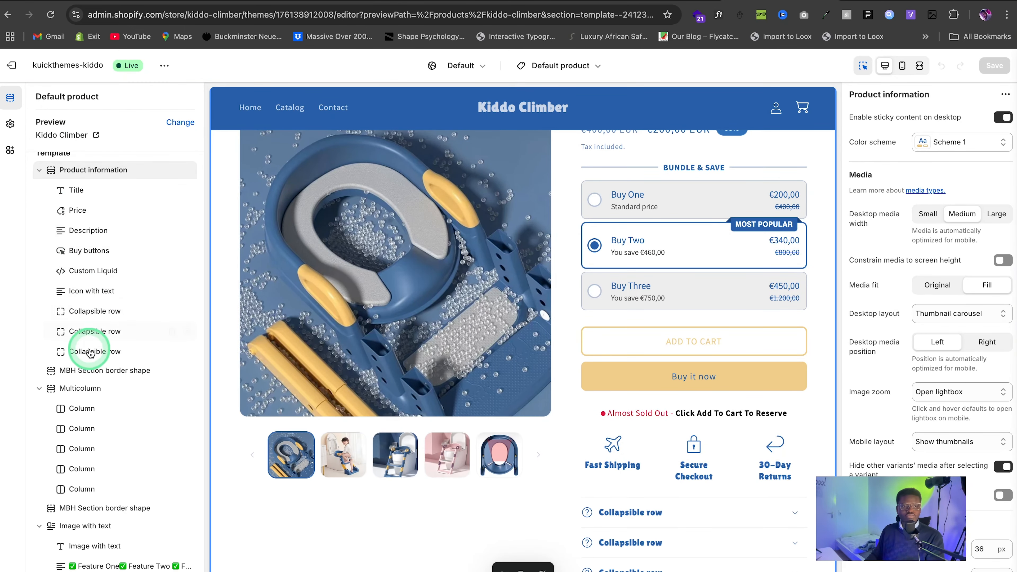
# Step: Add the Trust Badge Widget block to Product information, place it directly below Buy buttons and save the template
pyautogui.click(124, 361)
pyautogui.click(322, 393)
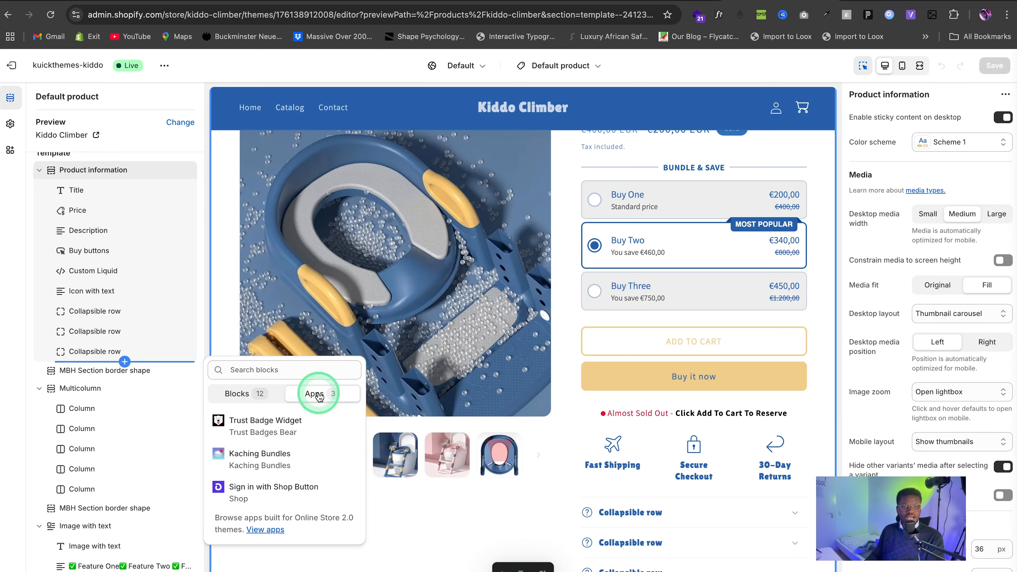
pyautogui.click(265, 431)
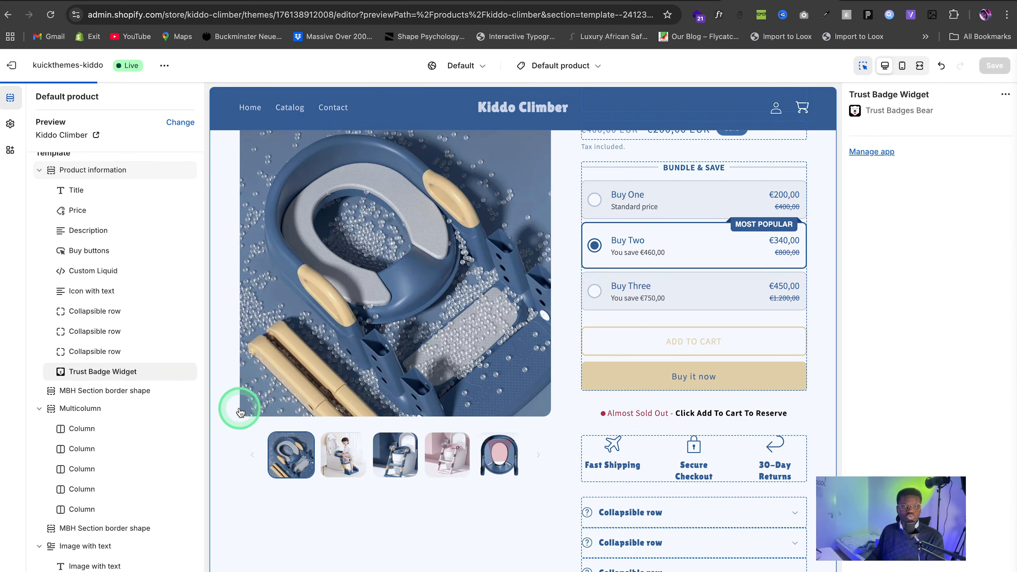
pyautogui.moveTo(58, 369); pyautogui.dragTo(59, 270)
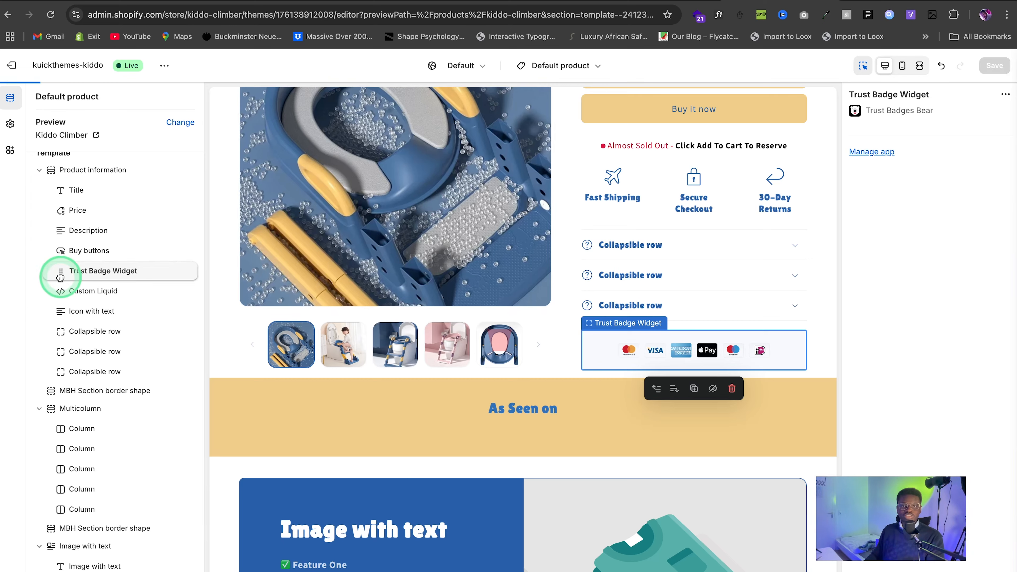
pyautogui.click(1001, 65)
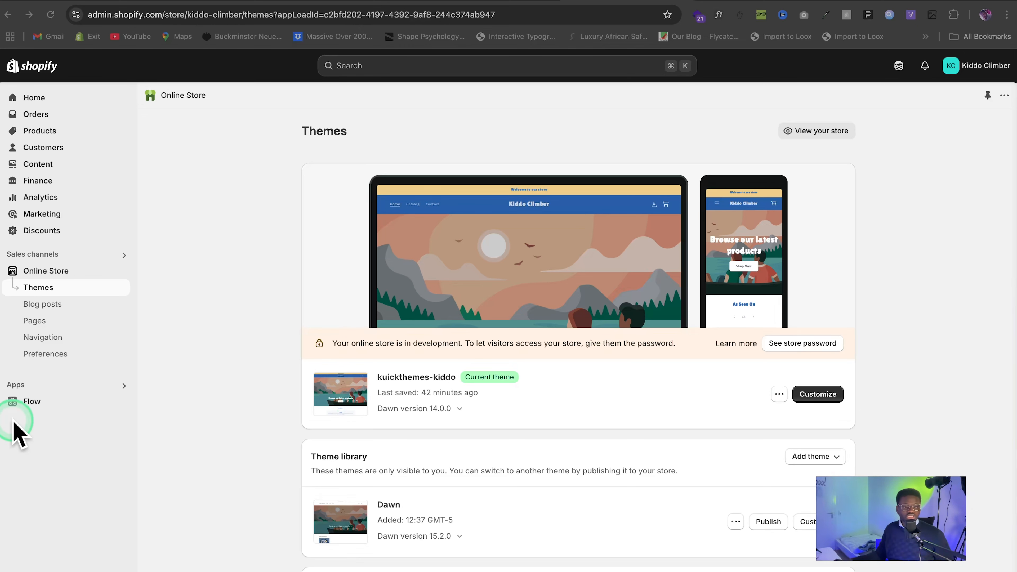
# Step: Find the Loox product reviews app by searching for "loox" and install it with its free development-store access
pyautogui.click(26, 384)
pyautogui.write('loox')
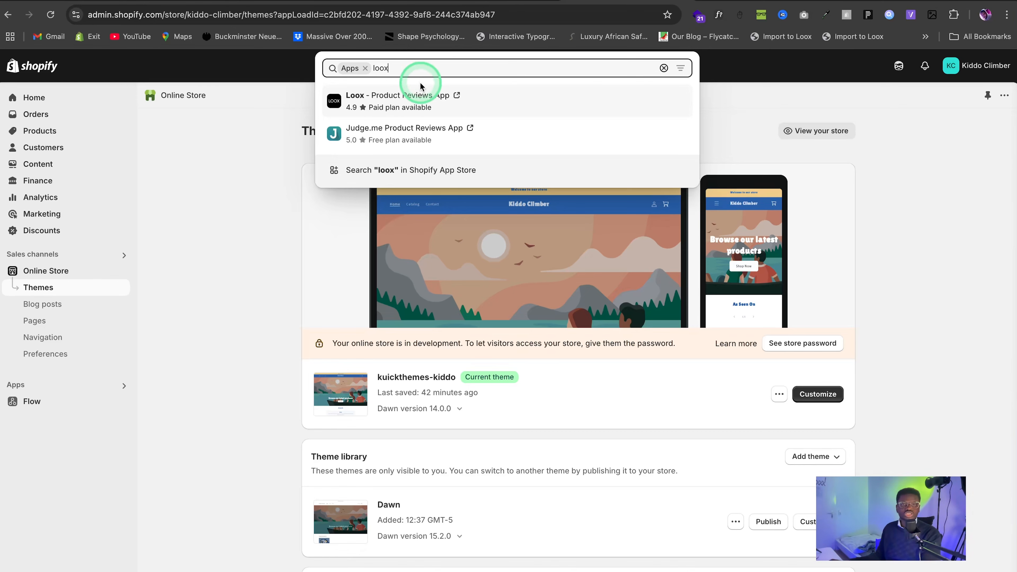
pyautogui.click(423, 105)
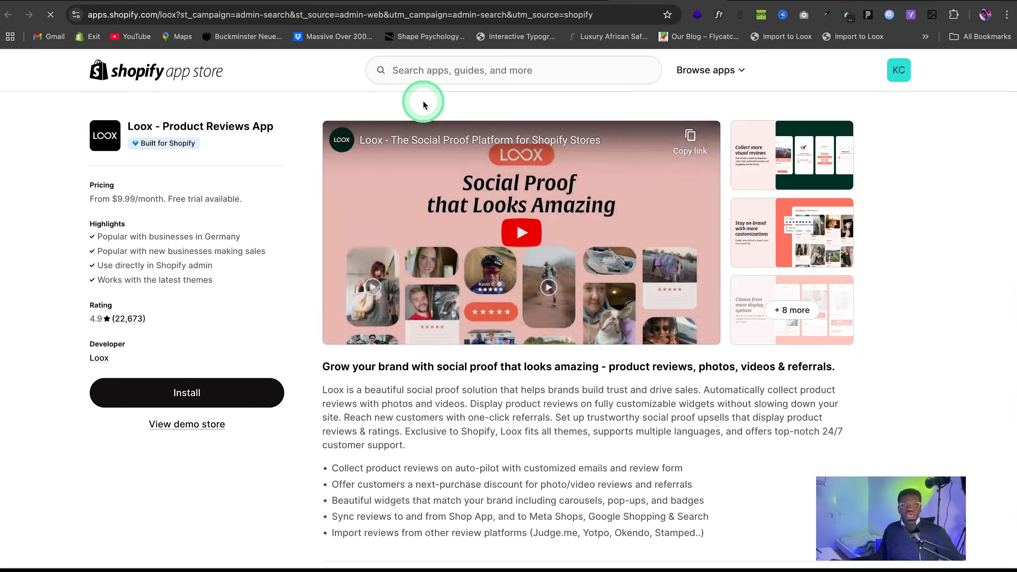
pyautogui.click(134, 384)
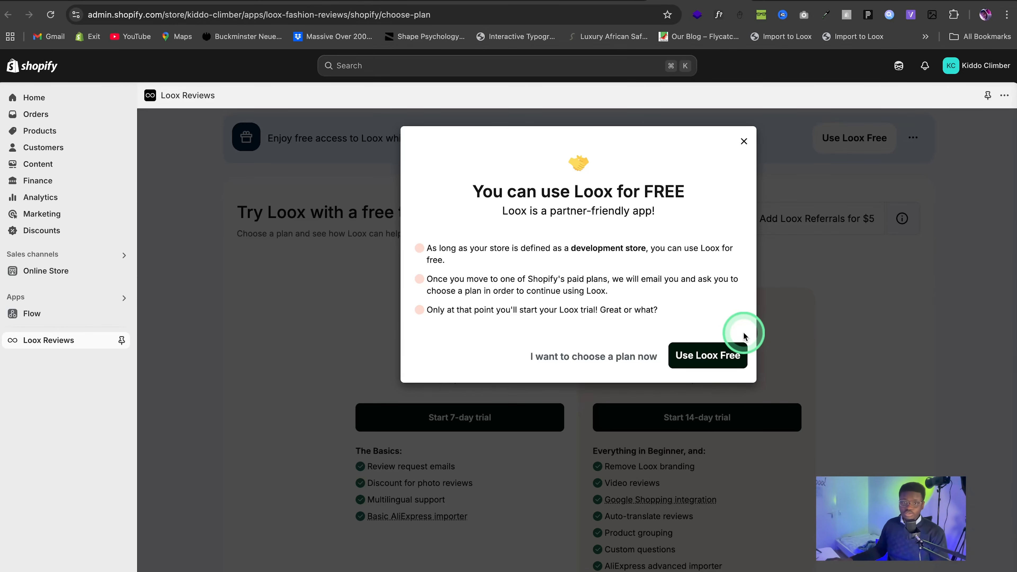
pyautogui.click(608, 357)
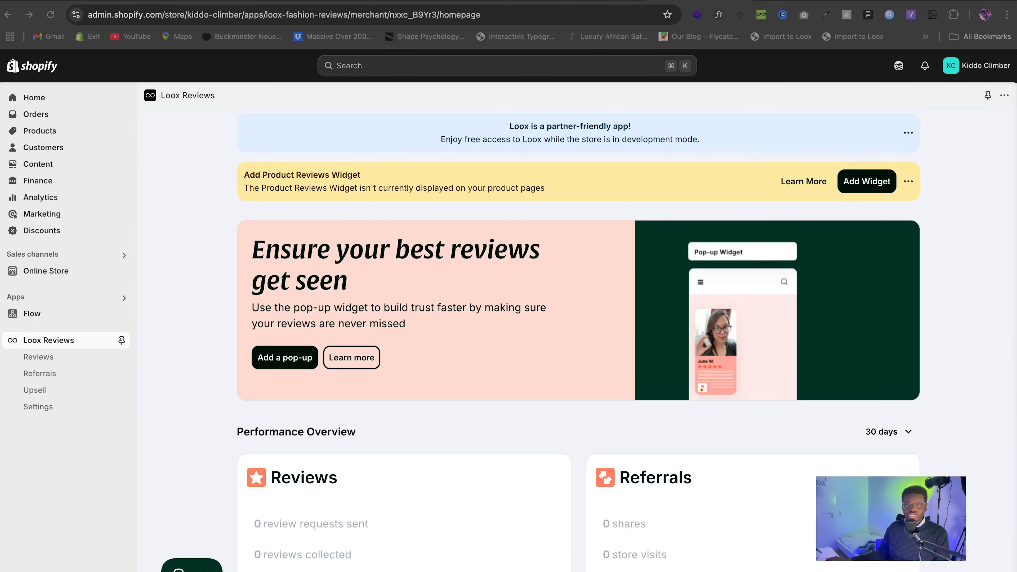
# Step: Add the Loox Product Reviews Widget to the default product template and check it in the page preview
pyautogui.click(859, 183)
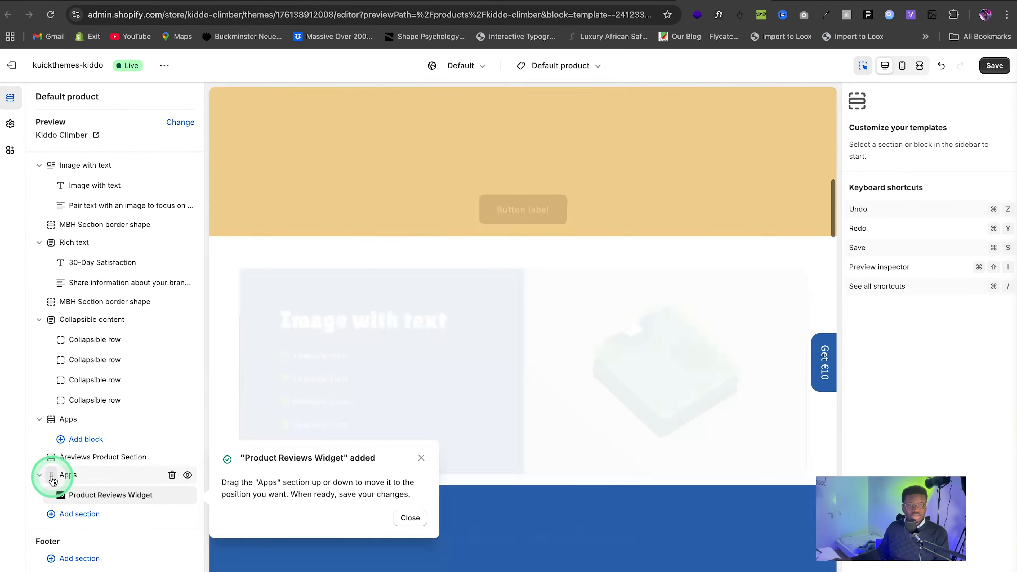
pyautogui.scroll(6, 408, 409)
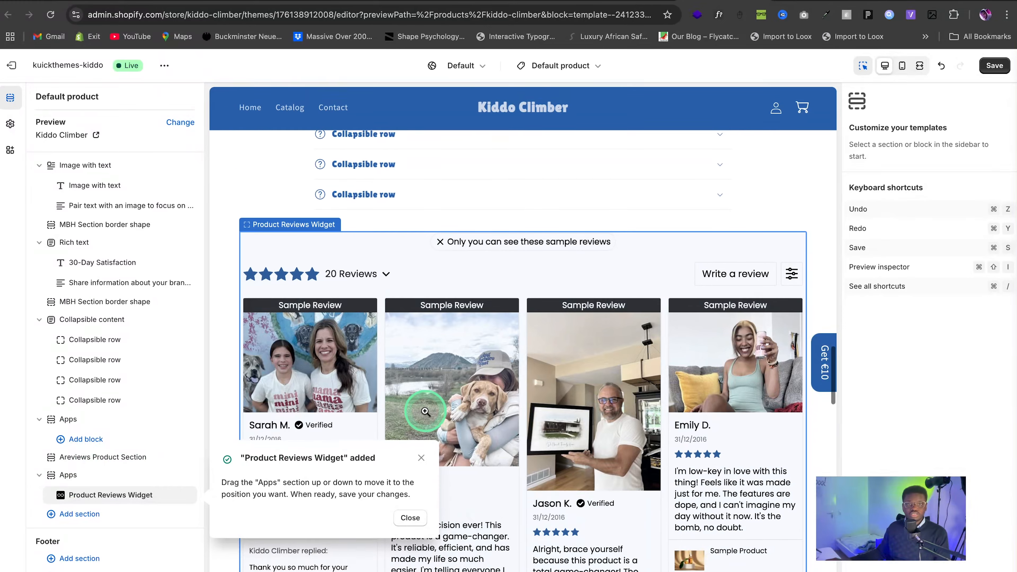
pyautogui.scroll(10, 88, 298)
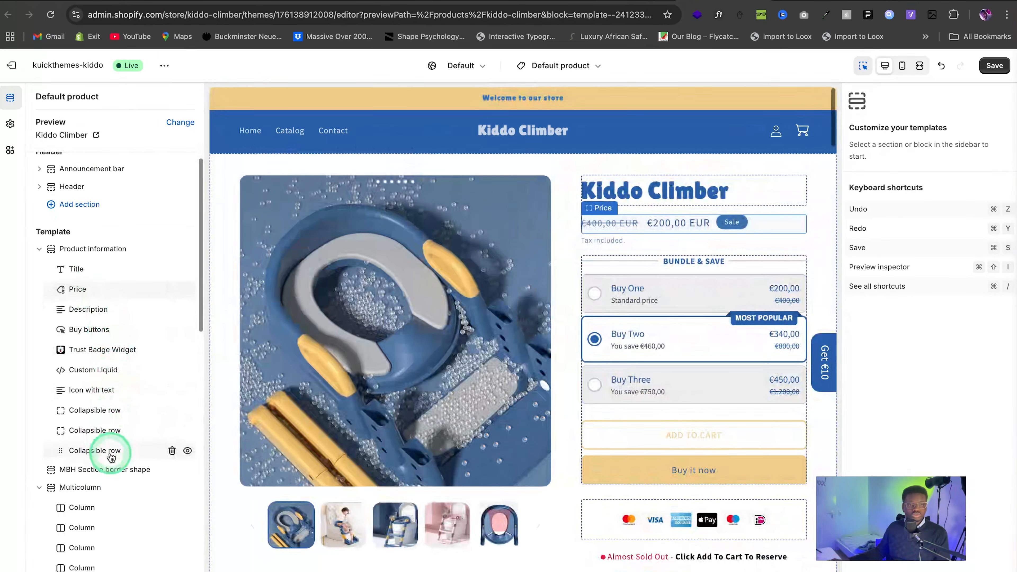
# Step: Add the Loox Star Rating Widget block to the Product information section and place it directly below Price
pyautogui.click(111, 459)
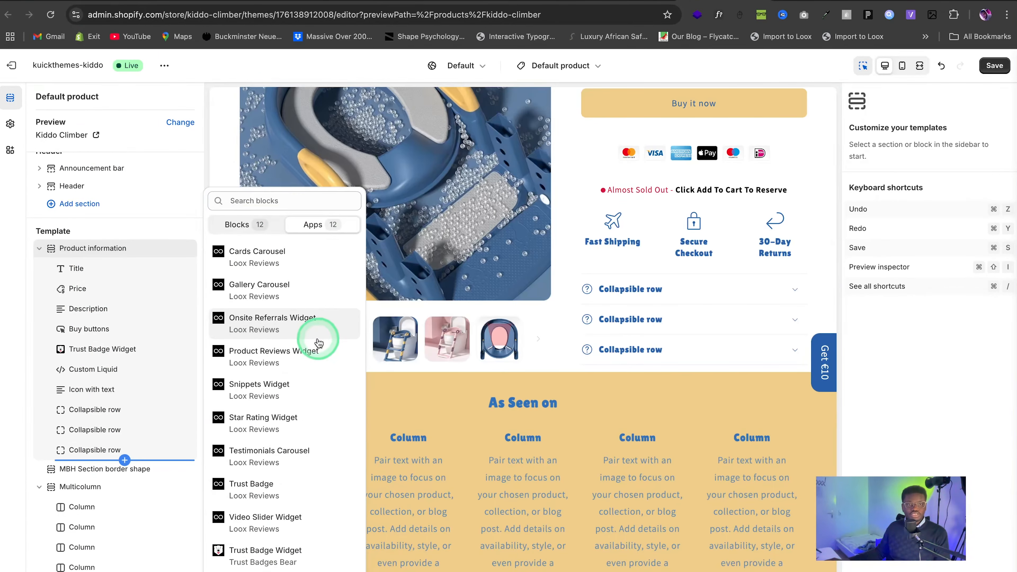
pyautogui.scroll(-3, 294, 329)
pyautogui.click(311, 335)
pyautogui.click(289, 420)
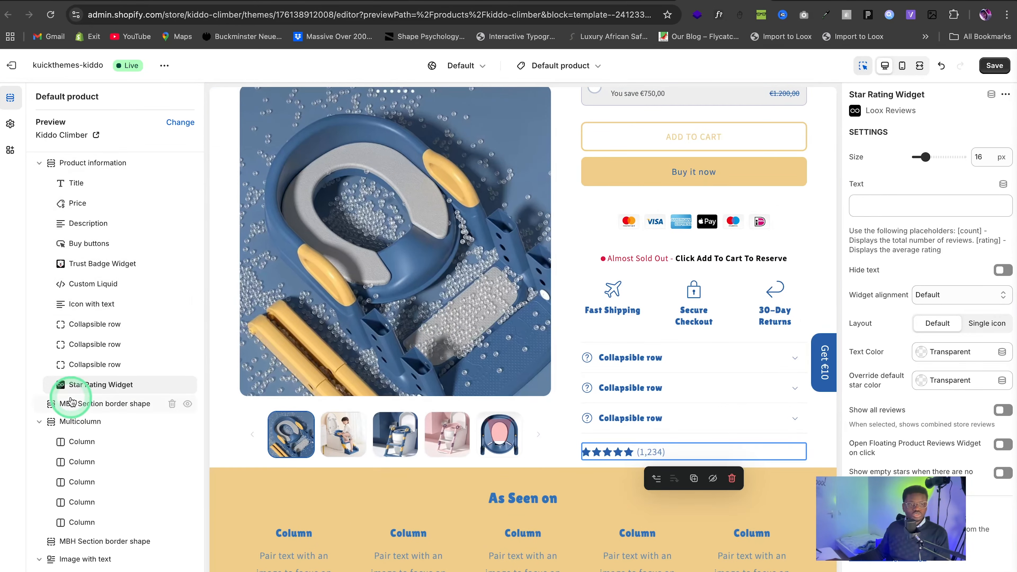
pyautogui.moveTo(61, 386); pyautogui.dragTo(56, 293)
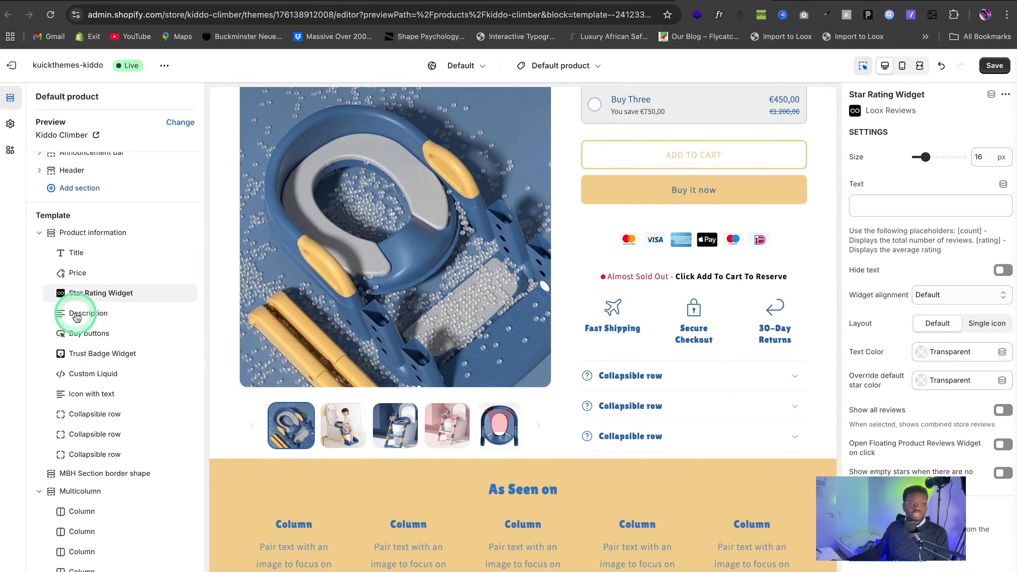
pyautogui.scroll(7, 817, 272)
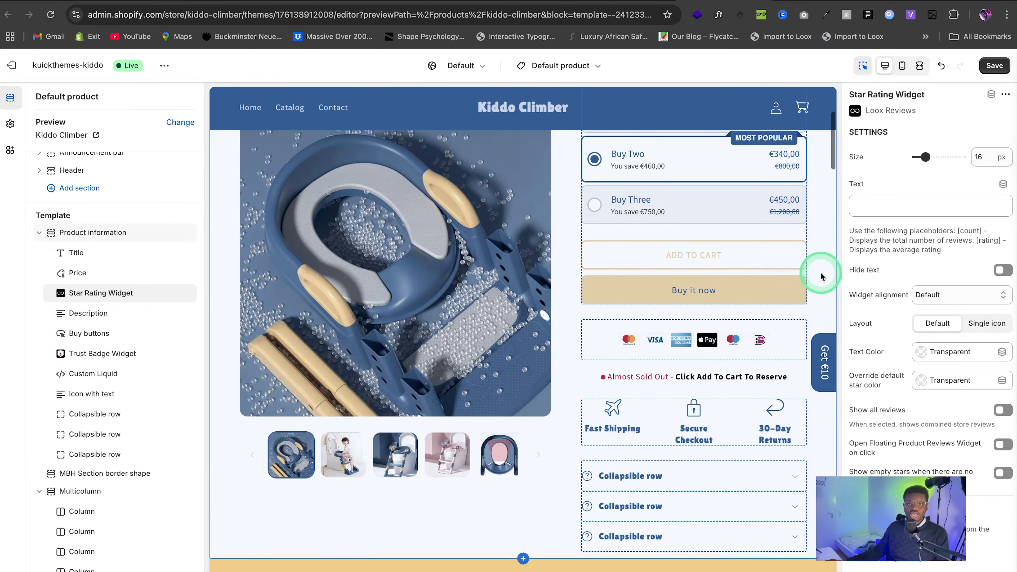
pyautogui.click(796, 272)
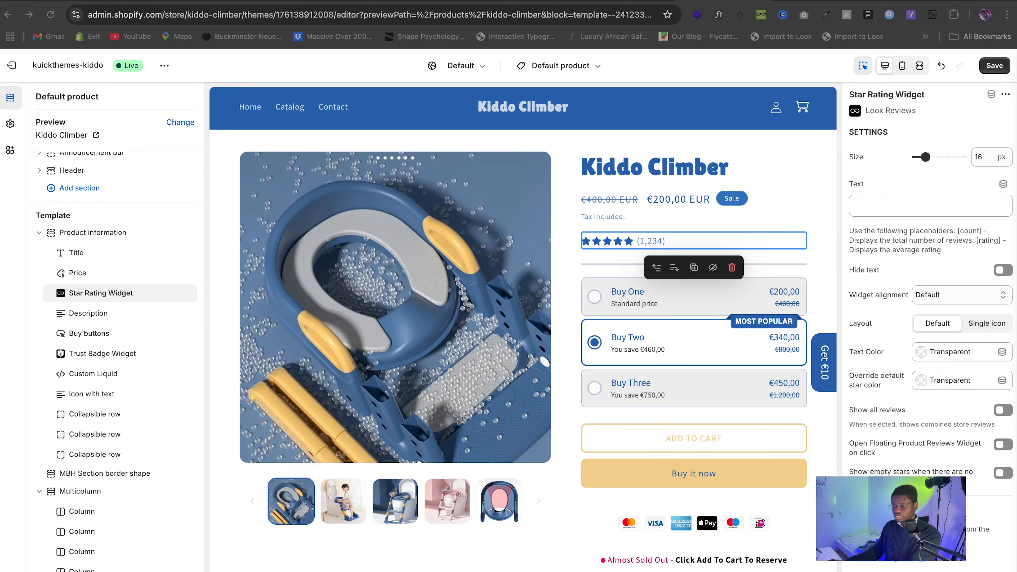
# Step: Set the Star Rating Widget text to "(4.8) Based on 2,500+ Reviews" and save the product template
pyautogui.click(897, 206)
pyautogui.write('(4.8) Based on 2,500+ Reviews')
pyautogui.click(651, 310)
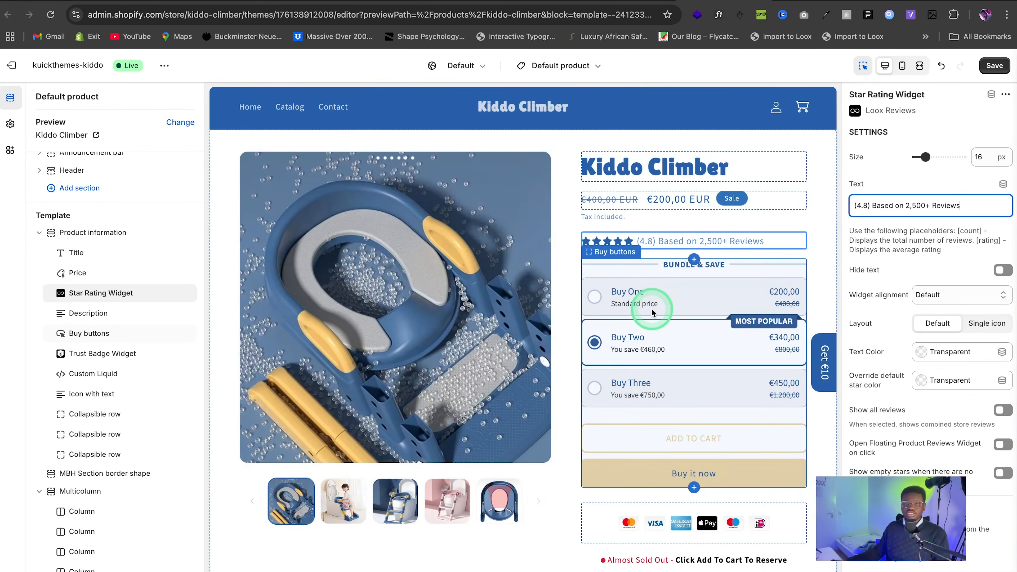
pyautogui.scroll(-3, 651, 312)
pyautogui.press('super+s')
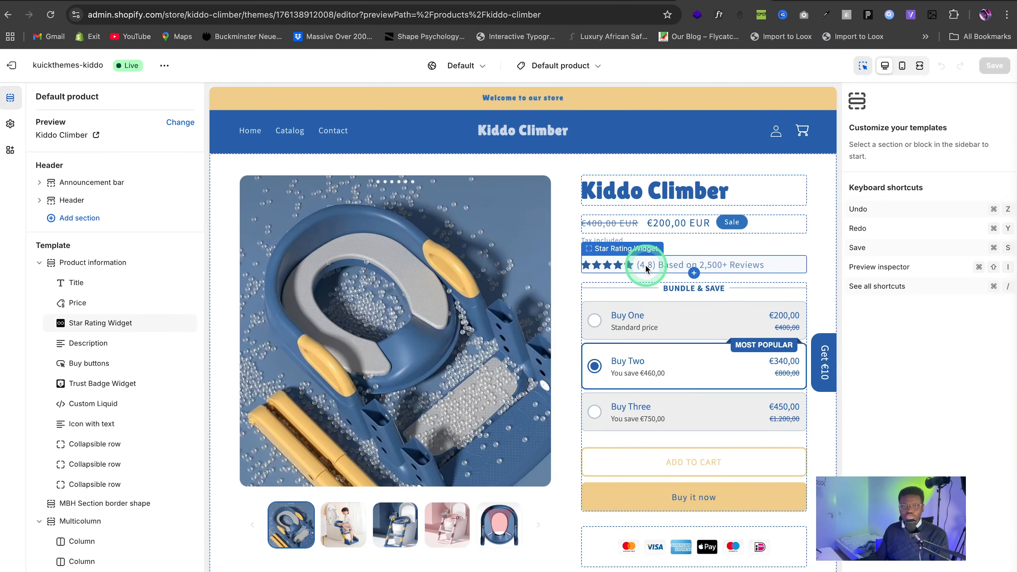
pyautogui.click(748, 267)
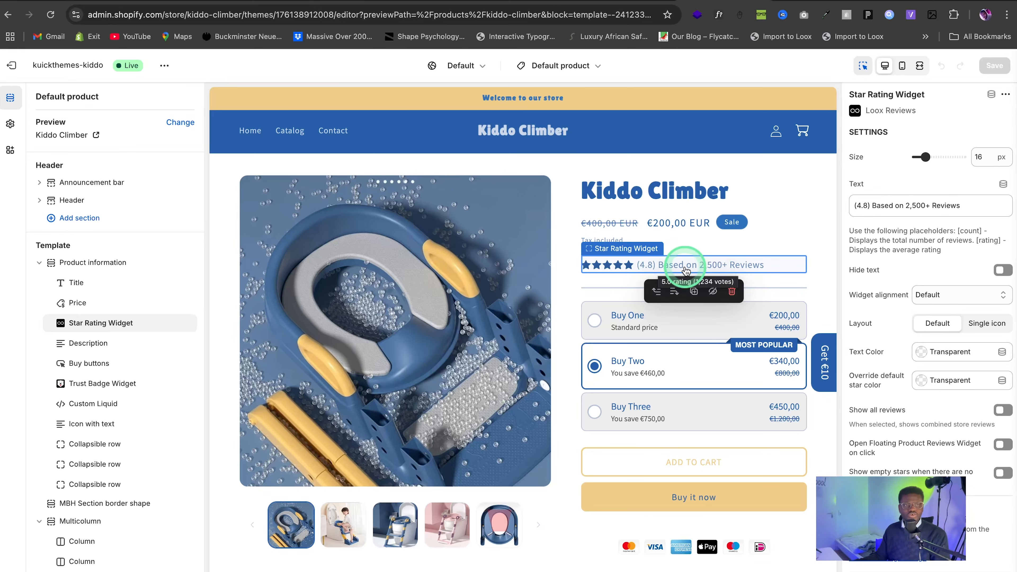
# Step: Leave the theme editor and open the Lilita ONe custom font for editing in the FontPicker app
pyautogui.click(14, 68)
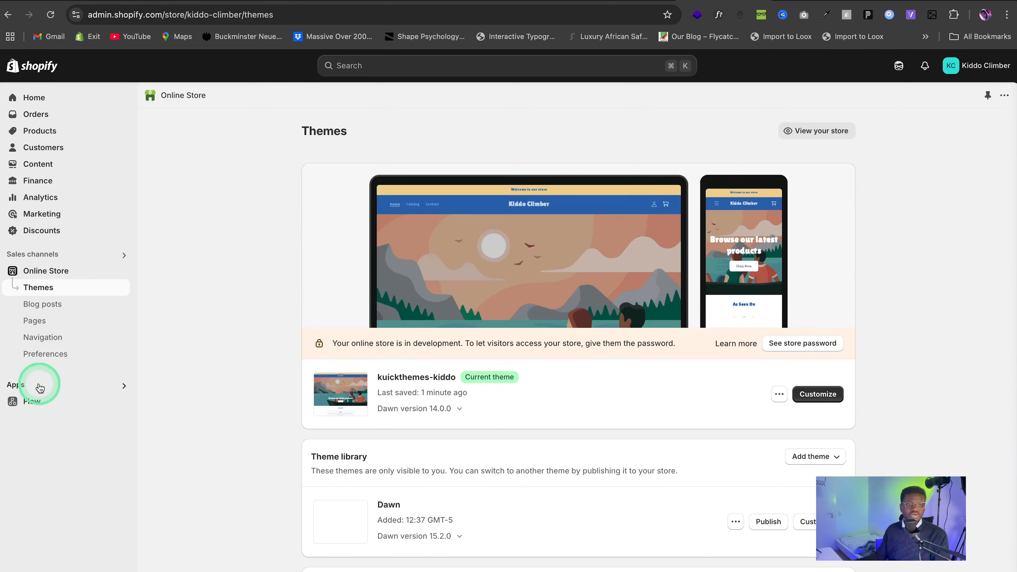
pyautogui.click(37, 385)
pyautogui.click(396, 112)
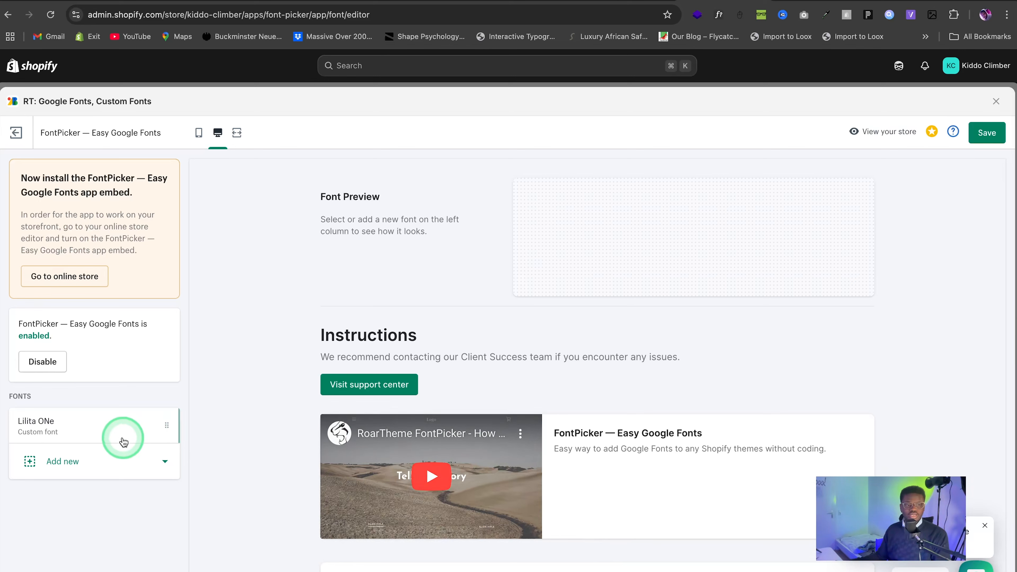
pyautogui.click(78, 427)
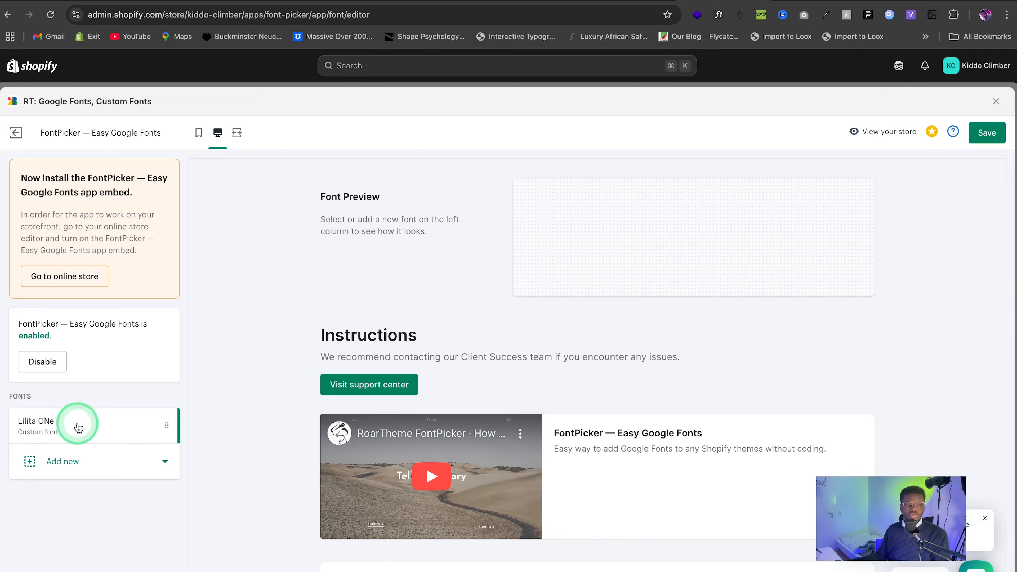
# Step: Add the CSS selectors "a" and "button" to the Lilita ONe font, save it and close FontPicker
pyautogui.scroll(-10, 68, 482)
pyautogui.scroll(-2, 68, 482)
pyautogui.click(76, 431)
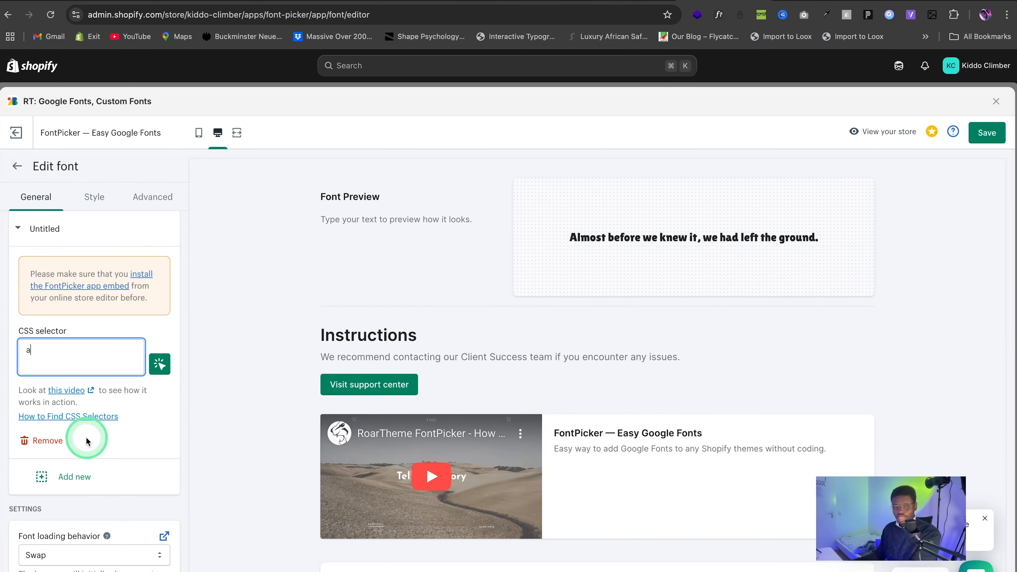
pyautogui.click(82, 478)
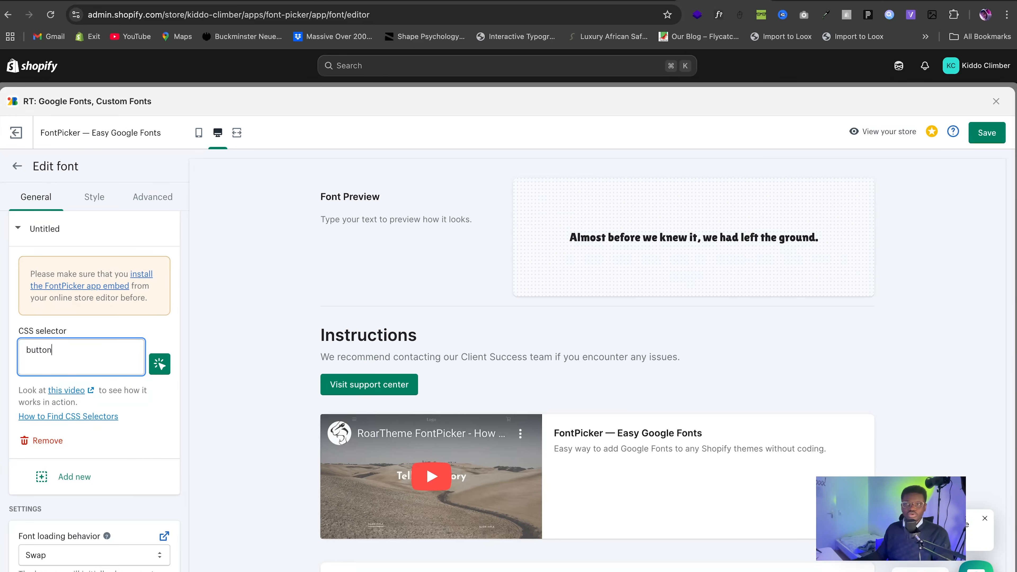
pyautogui.click(973, 136)
pyautogui.click(996, 101)
# Step: Reopen the kuickthemes-kiddo theme in the editor and switch to the default product template to check the font
pyautogui.click(190, 381)
pyautogui.click(46, 255)
pyautogui.click(812, 391)
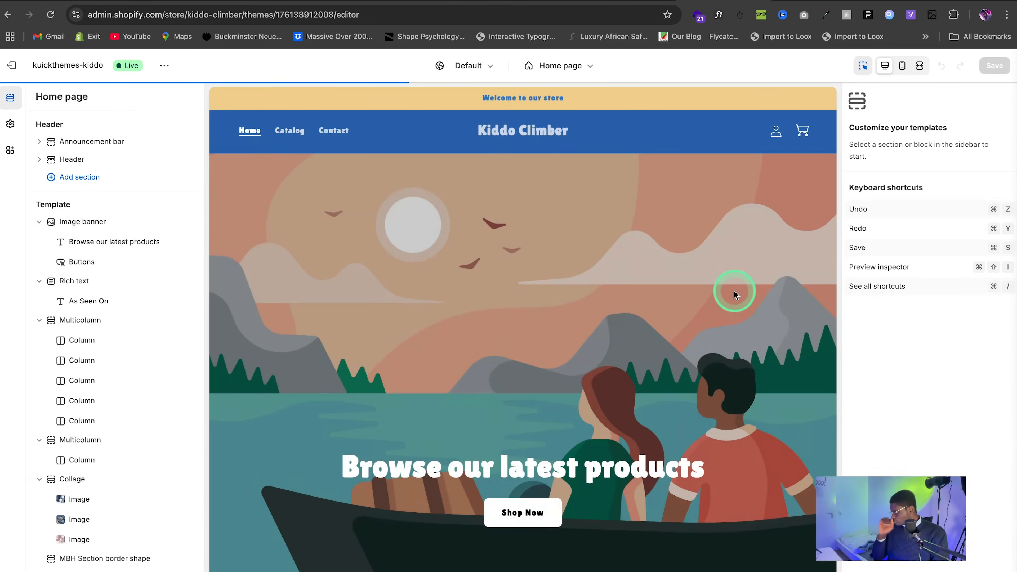
pyautogui.click(560, 66)
pyautogui.click(531, 127)
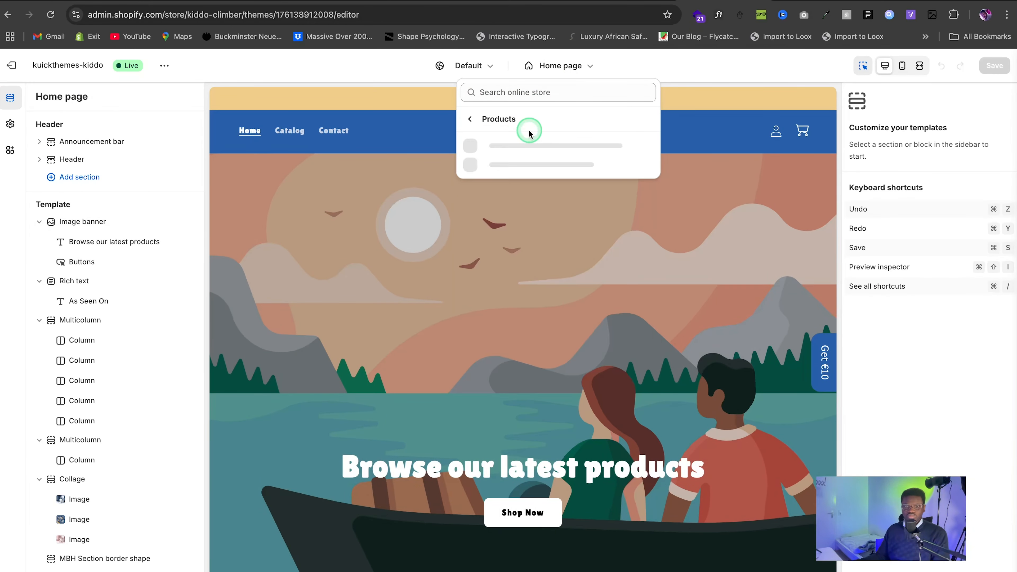
pyautogui.click(528, 149)
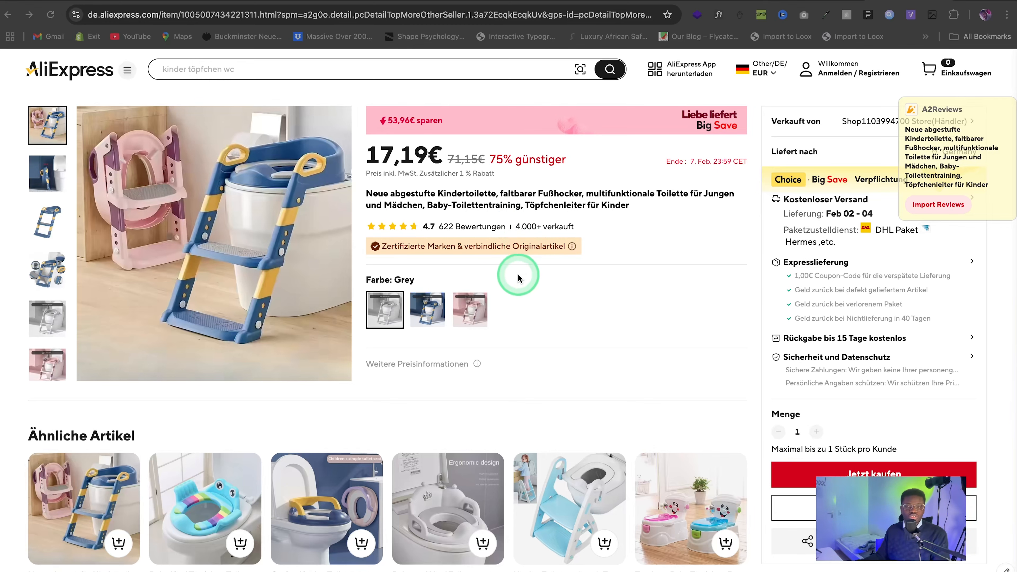
# Step: Look through the customer ratings and reviews on the AliExpress children's toilet ladder product page
pyautogui.scroll(-10, 519, 268)
pyautogui.scroll(-3, 520, 271)
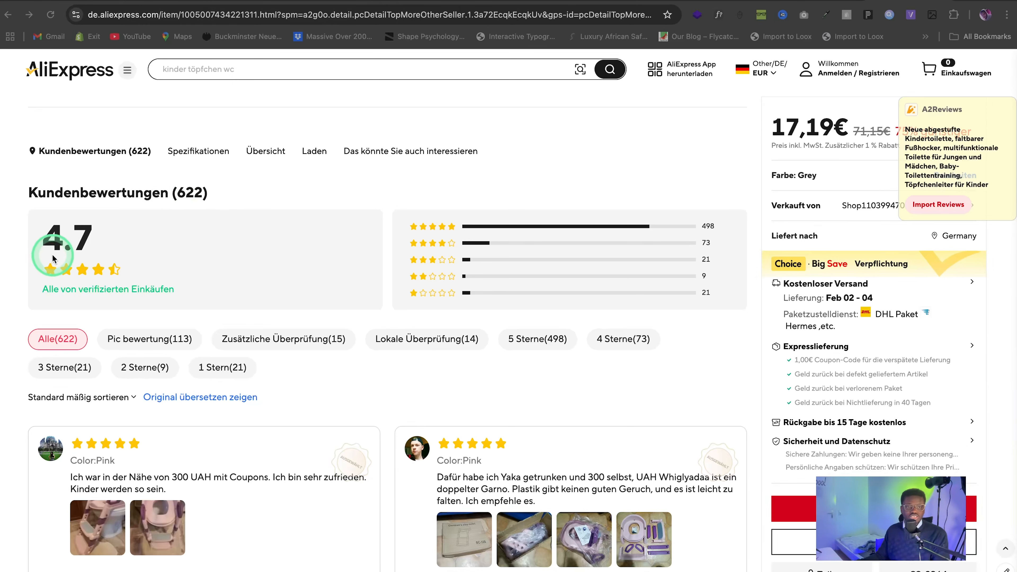
pyautogui.scroll(-12, 277, 238)
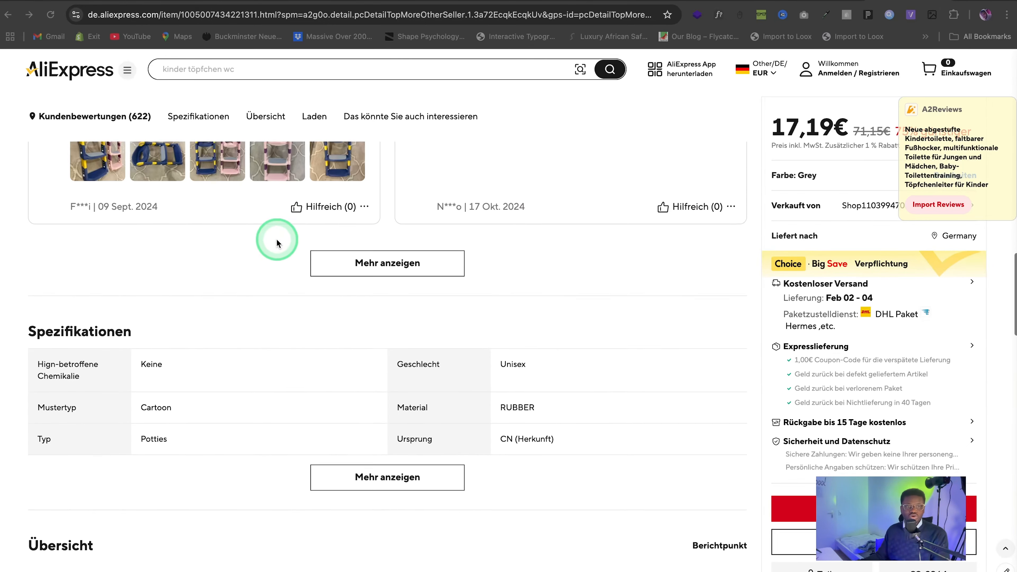
pyautogui.scroll(15, 277, 238)
pyautogui.scroll(-1, 278, 244)
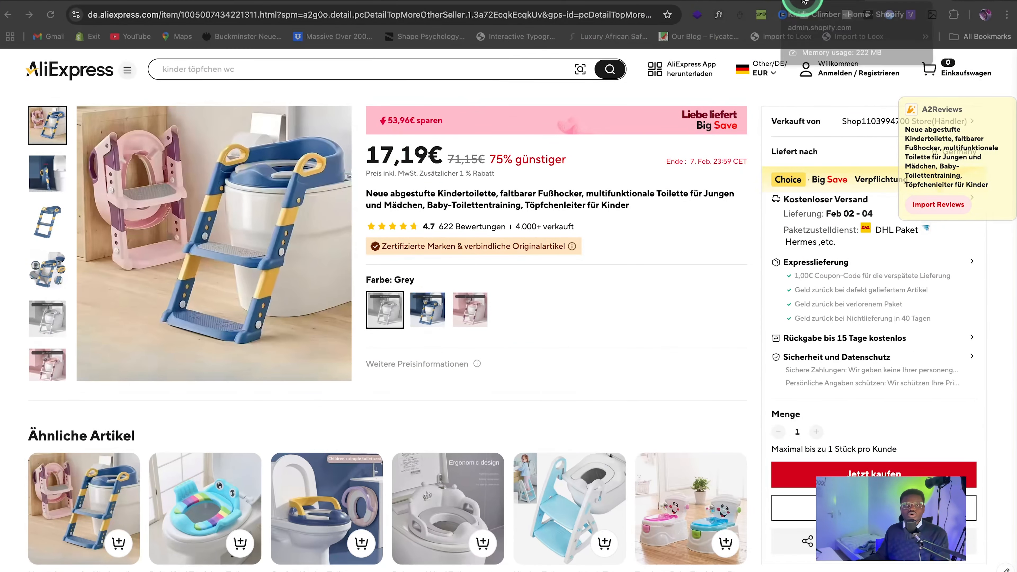
# Step: Switch to the Kiddo Climber Shopify admin and open the review management page of the Loox Reviews app
pyautogui.click(419, 1)
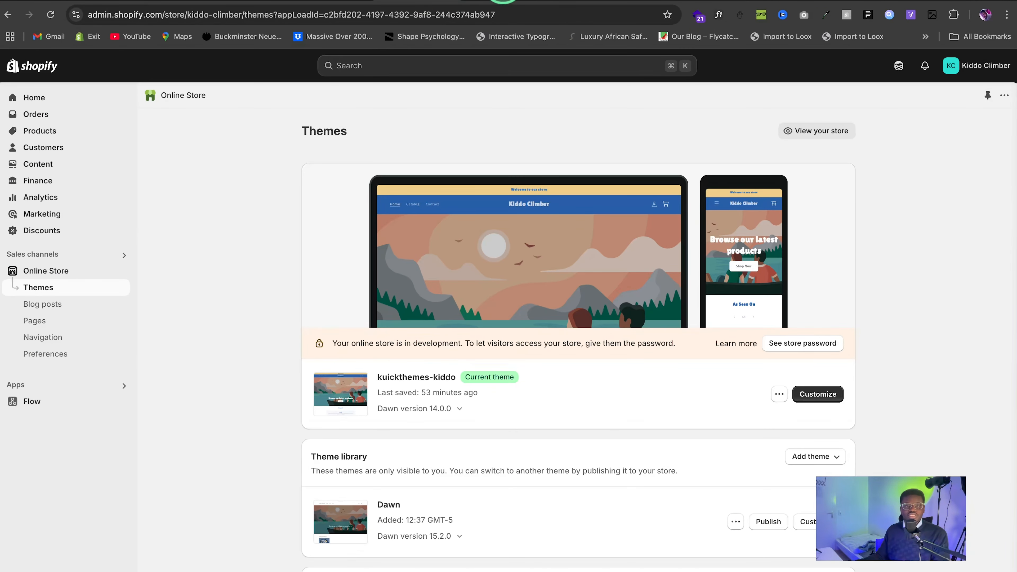
pyautogui.click(503, 1)
pyautogui.click(18, 62)
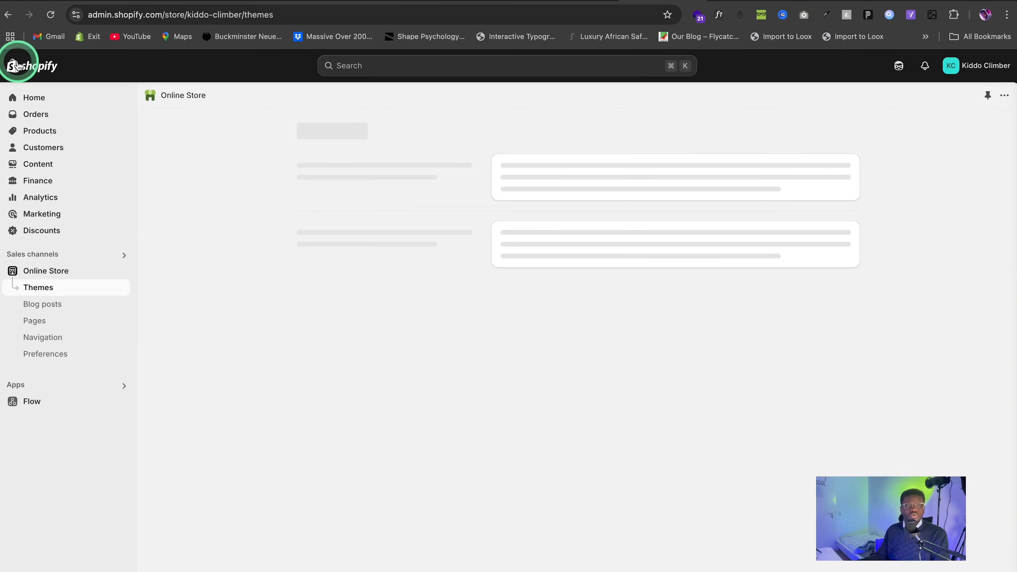
pyautogui.click(45, 383)
pyautogui.click(392, 131)
pyautogui.scroll(-5, 280, 240)
pyautogui.click(38, 356)
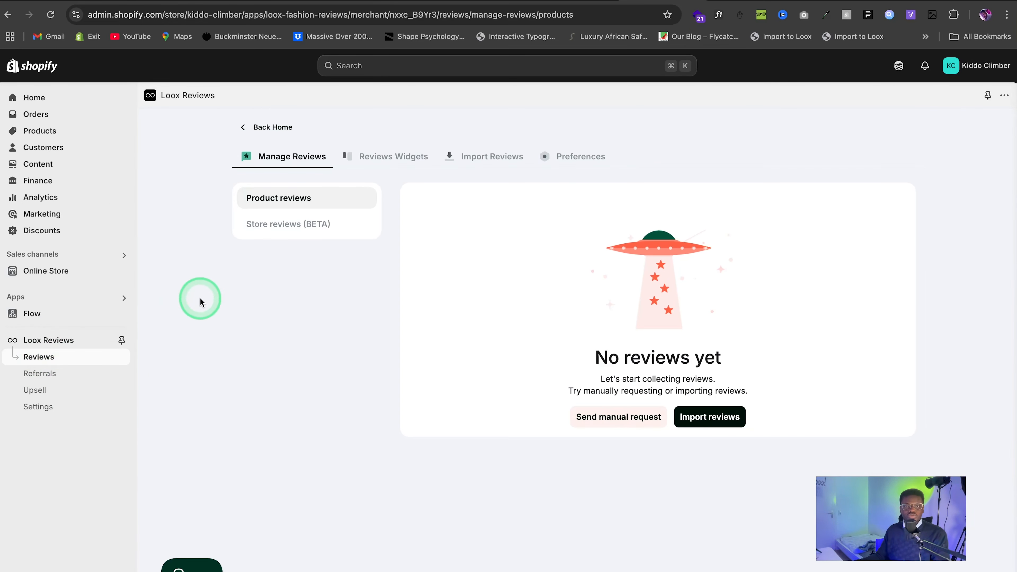
# Step: Open Loox's review import page and add its "Import to Loox" button to the browser's bookmarks bar
pyautogui.click(699, 415)
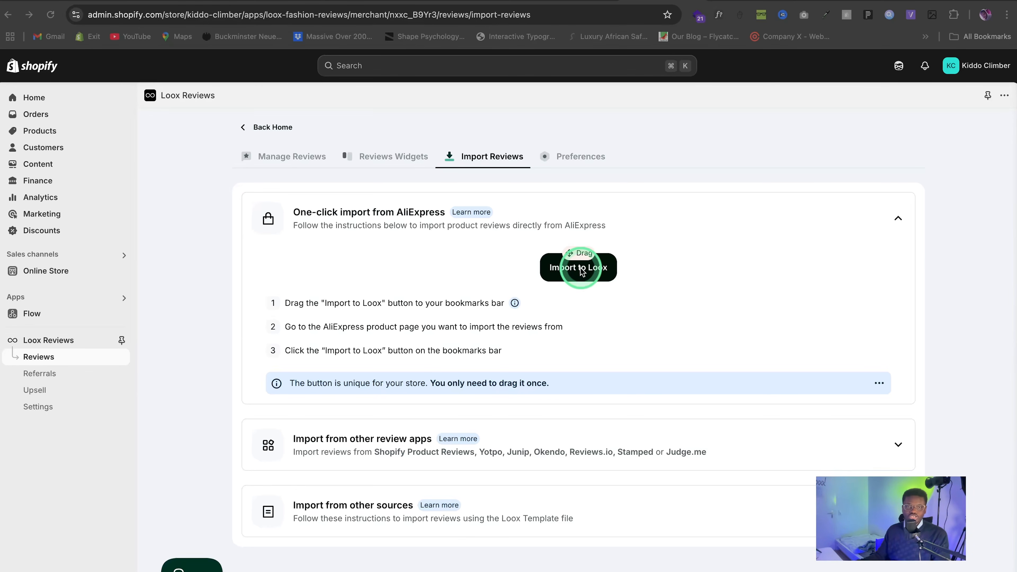
pyautogui.moveTo(586, 268); pyautogui.dragTo(575, 39)
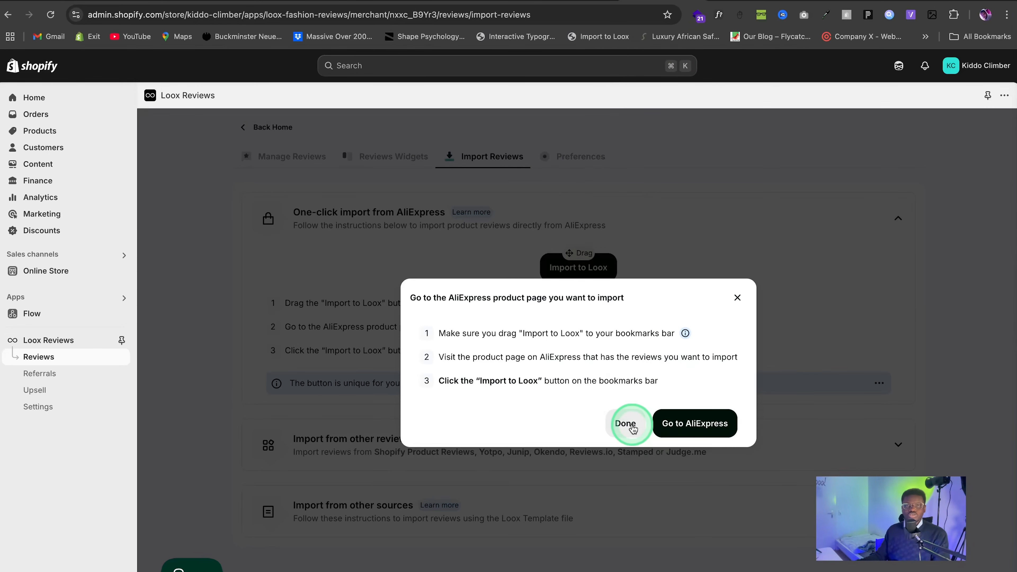
pyautogui.click(625, 423)
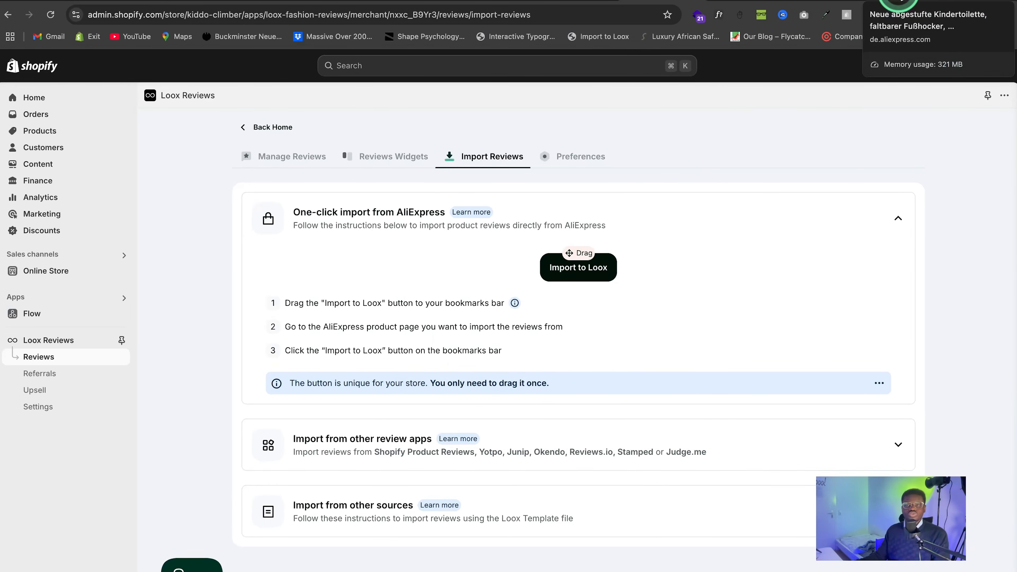
# Step: From the AliExpress product page, run Import to Loox for the Kiddo Climber product, scanning 100 reviews, and complete the import
pyautogui.click(898, 1)
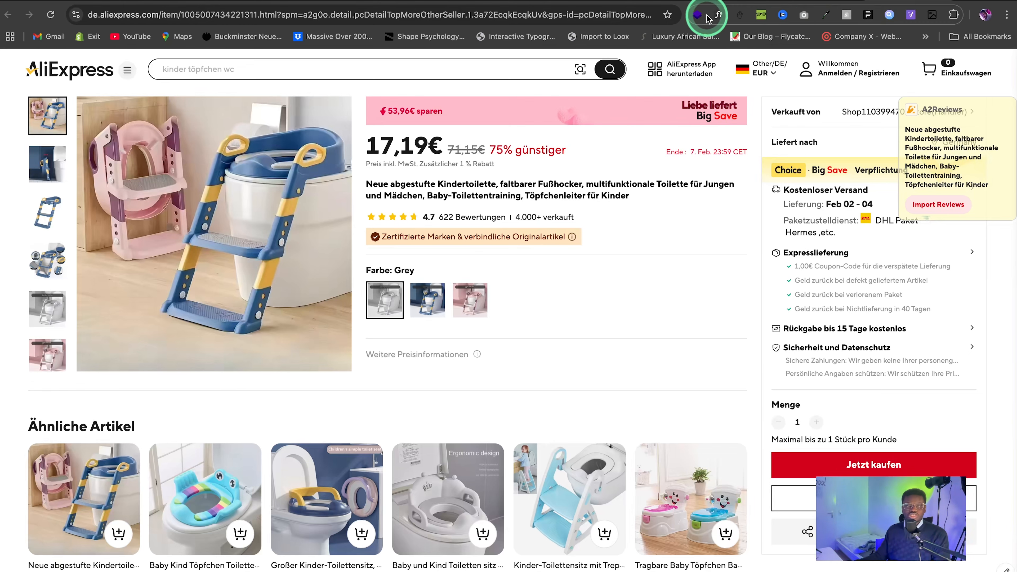
pyautogui.click(594, 37)
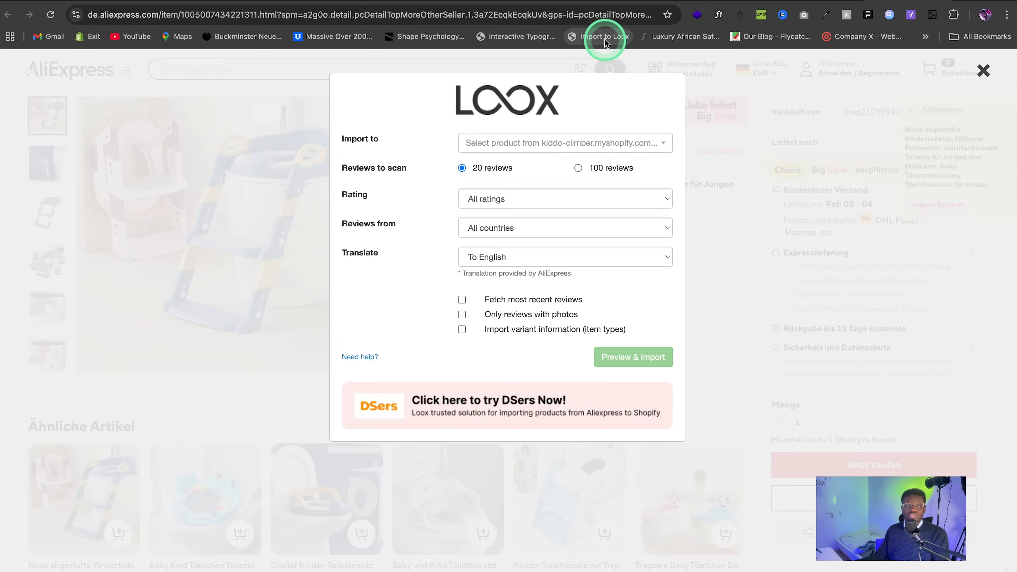
pyautogui.click(585, 143)
pyautogui.click(532, 195)
pyautogui.click(578, 167)
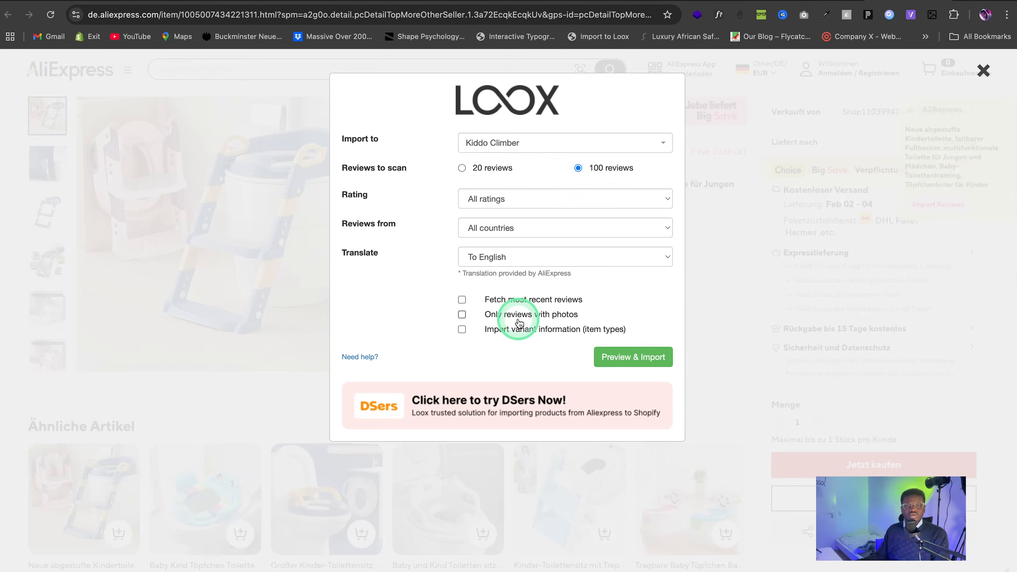
pyautogui.click(641, 354)
pyautogui.click(645, 99)
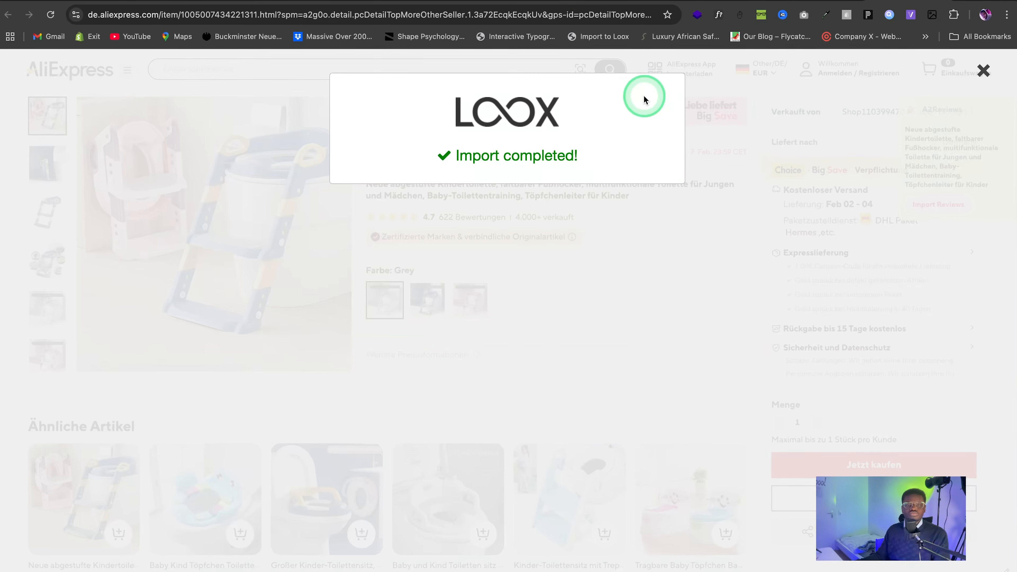
# Step: Return to the Shopify admin and open the kuickthemes-kiddo theme editor on the Kiddo Climber product page
pyautogui.click(581, 0)
pyautogui.click(46, 270)
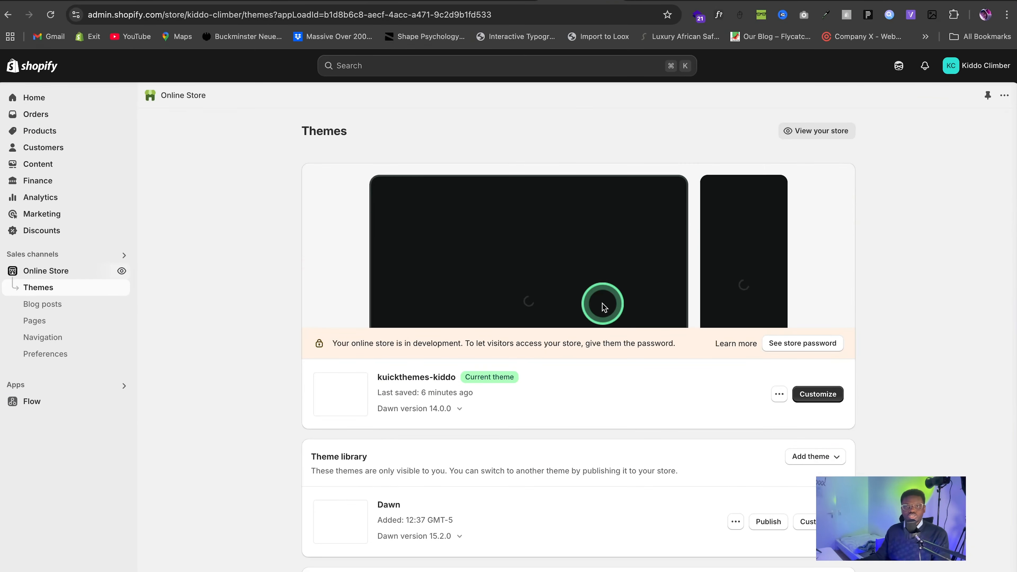
pyautogui.click(818, 393)
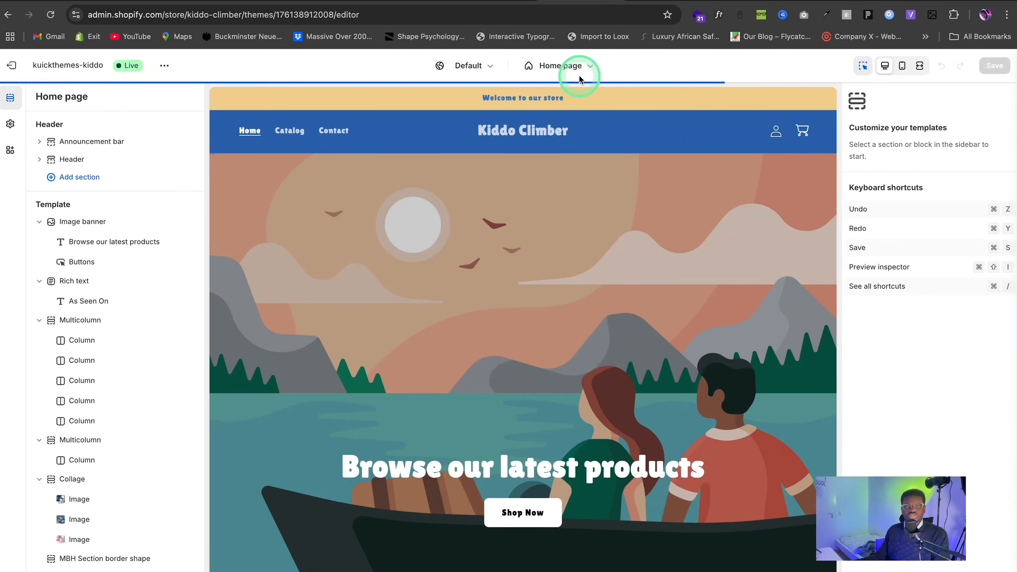
pyautogui.click(577, 66)
pyautogui.click(522, 136)
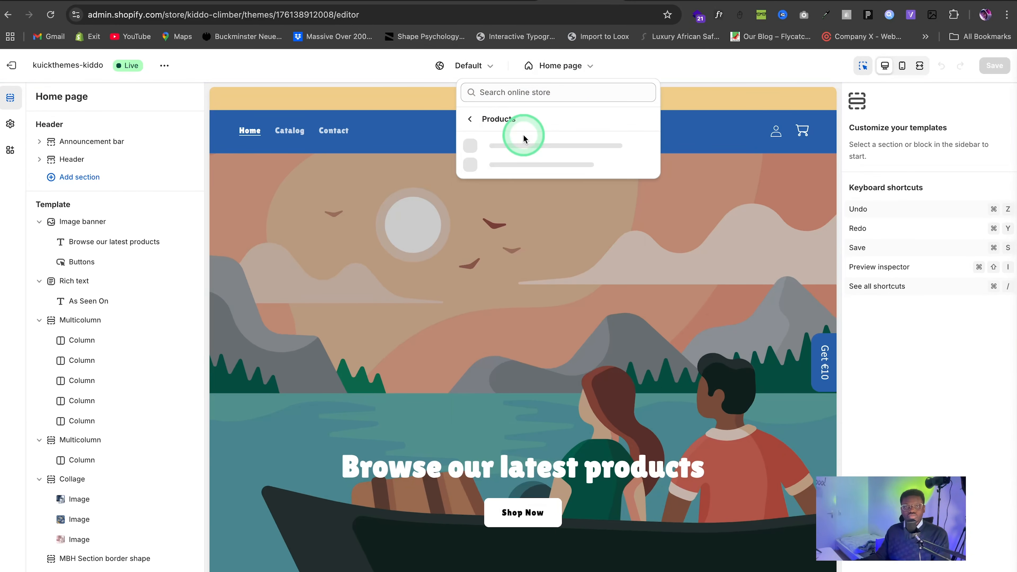
pyautogui.click(543, 149)
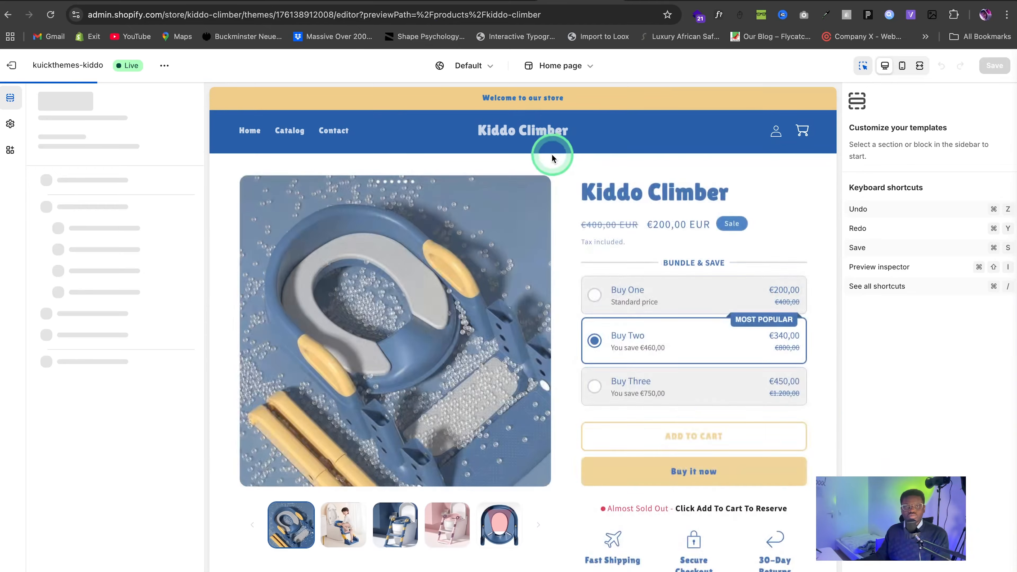
# Step: Examine the imported reviews in the Product Reviews Widget below the Frequently Asked Questions section
pyautogui.scroll(-10, 352, 361)
pyautogui.scroll(-10, 97, 360)
pyautogui.scroll(-5, 98, 363)
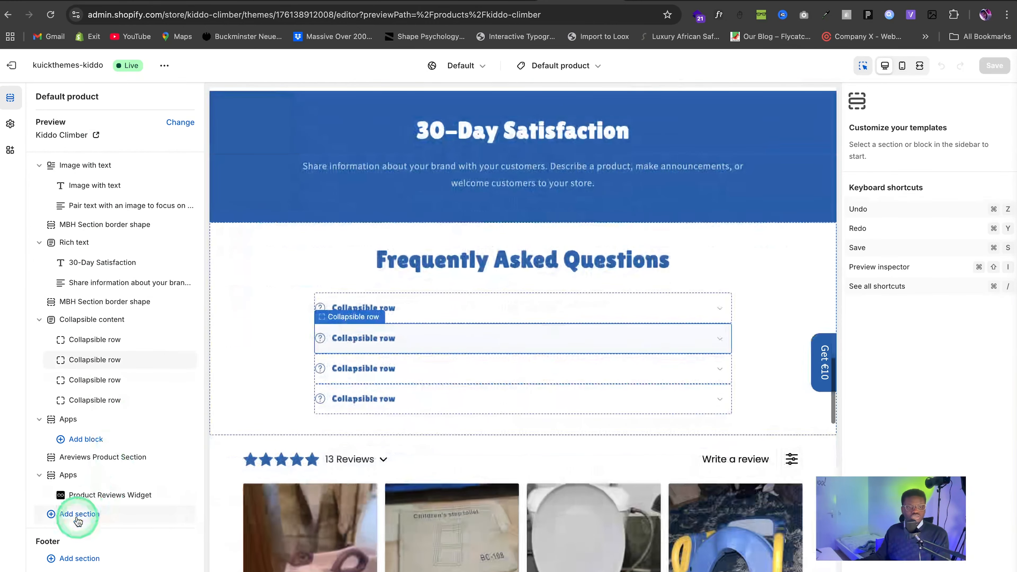
pyautogui.click(78, 514)
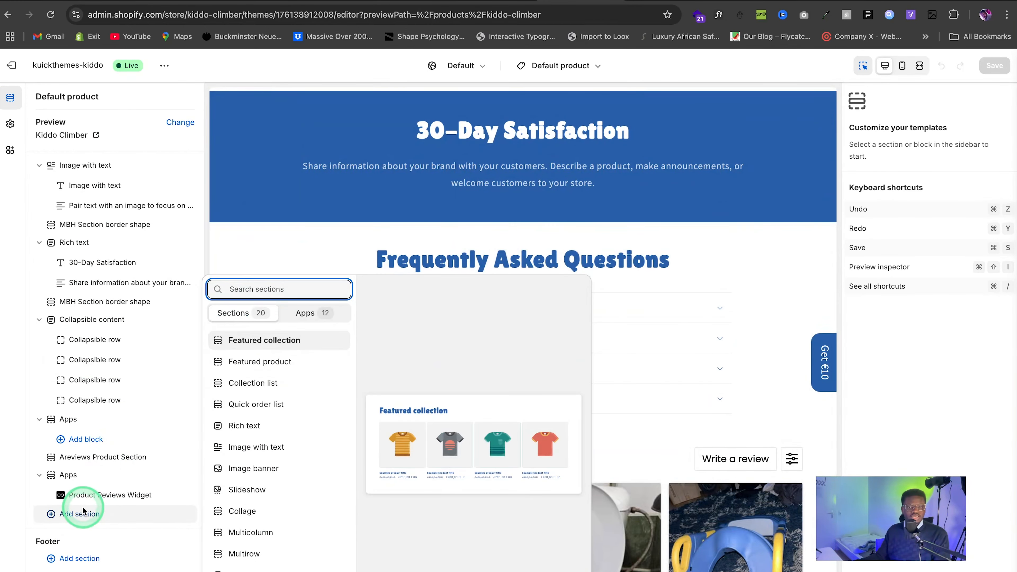
pyautogui.click(627, 419)
pyautogui.click(694, 425)
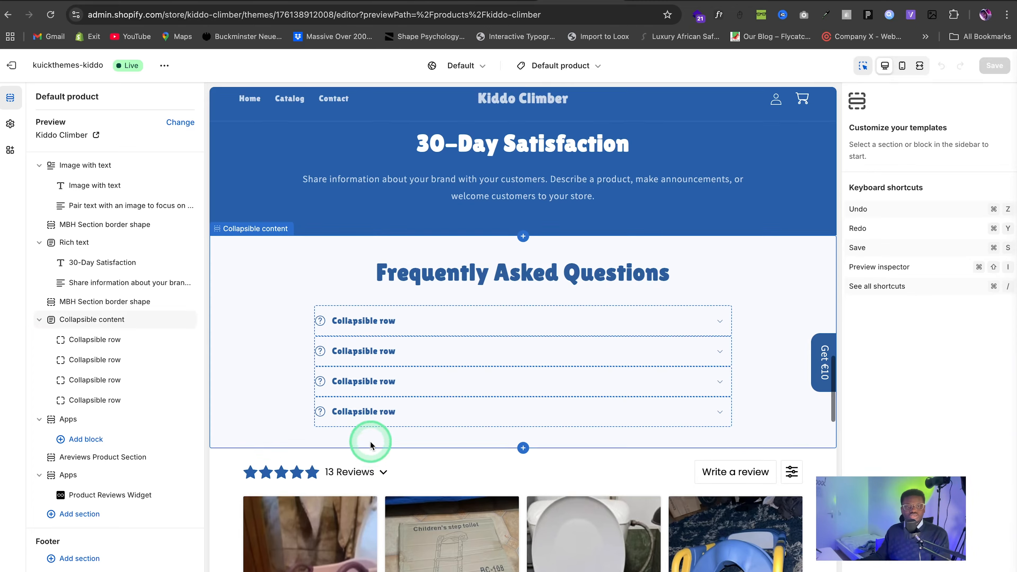
pyautogui.scroll(-15, 372, 439)
pyautogui.scroll(-5, 380, 440)
pyautogui.scroll(10, 380, 440)
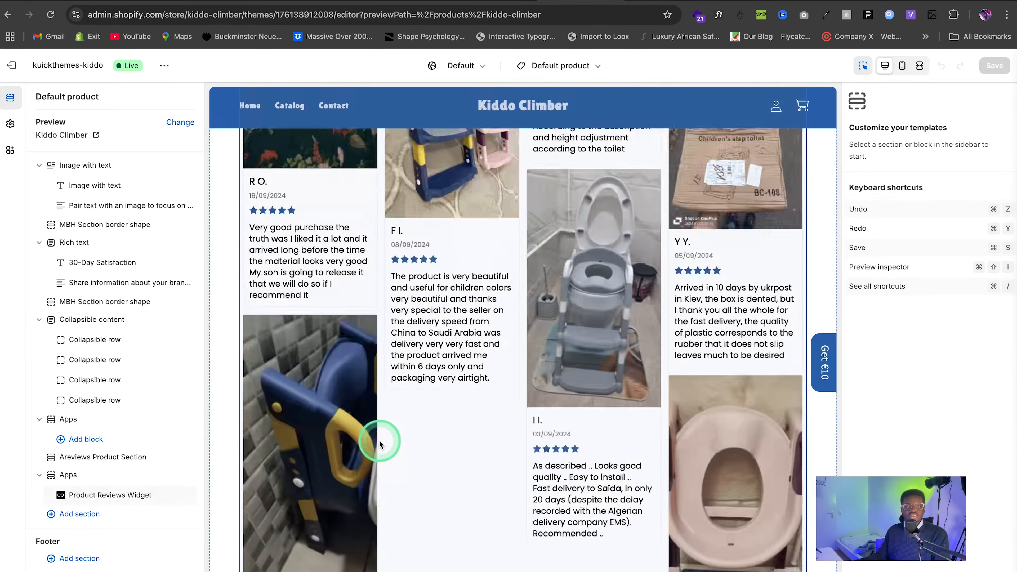
pyautogui.scroll(10, 380, 440)
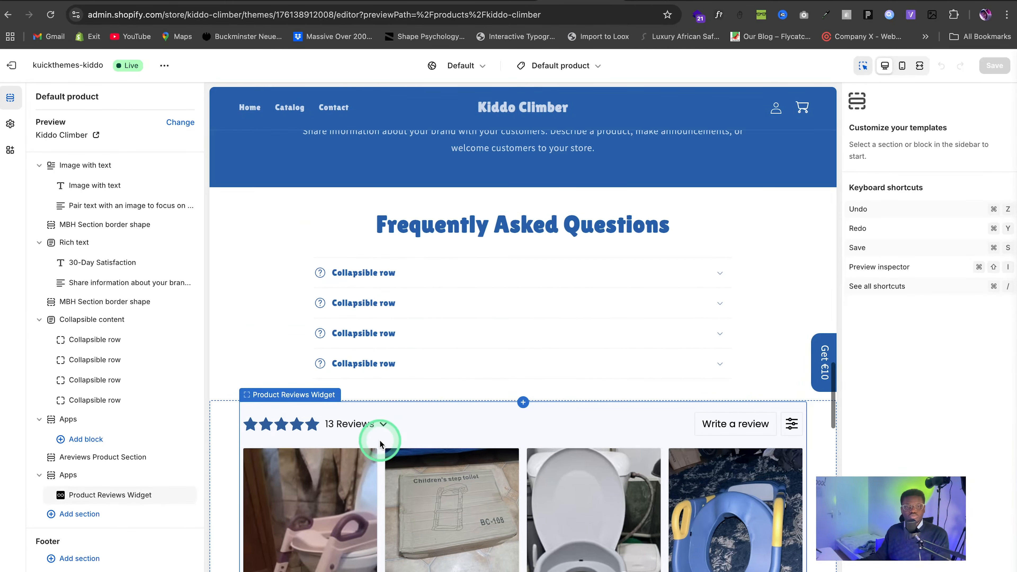
pyautogui.click(441, 435)
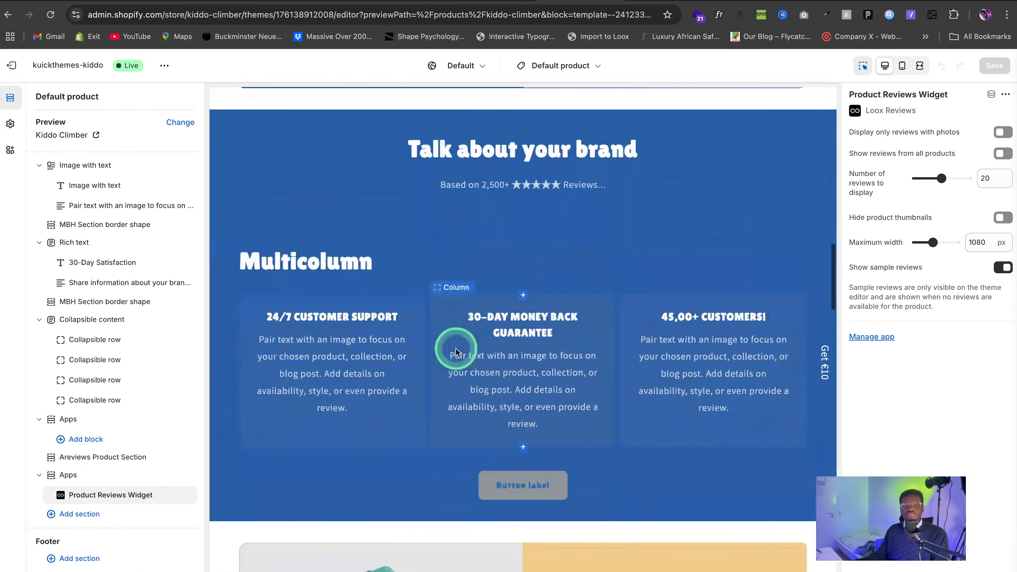
# Step: Compare the "As Seen on" section of the PlayKids reference product page with the one on the Kiddo Climber page
pyautogui.click(332, 276)
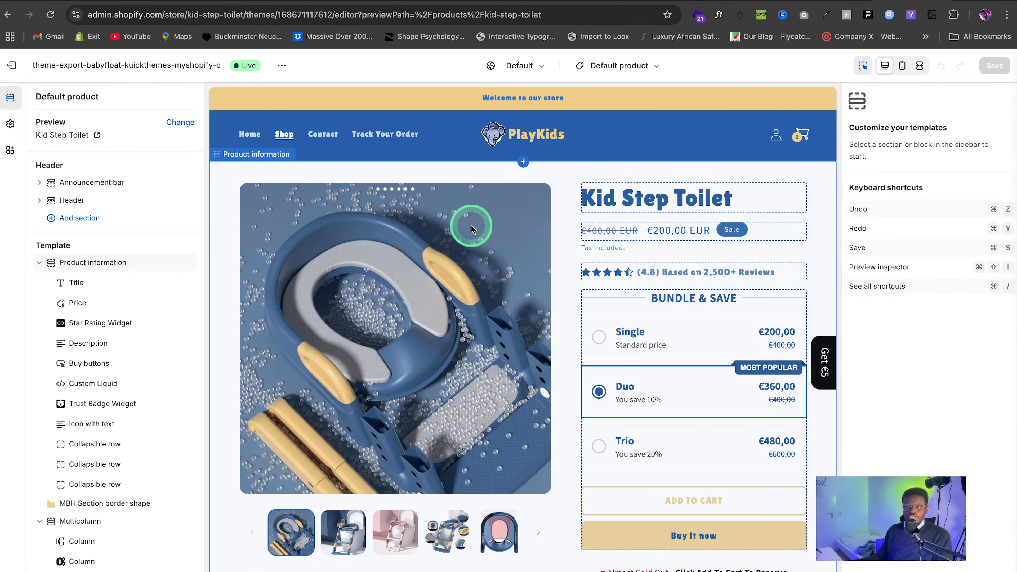
pyautogui.scroll(-7, 563, 219)
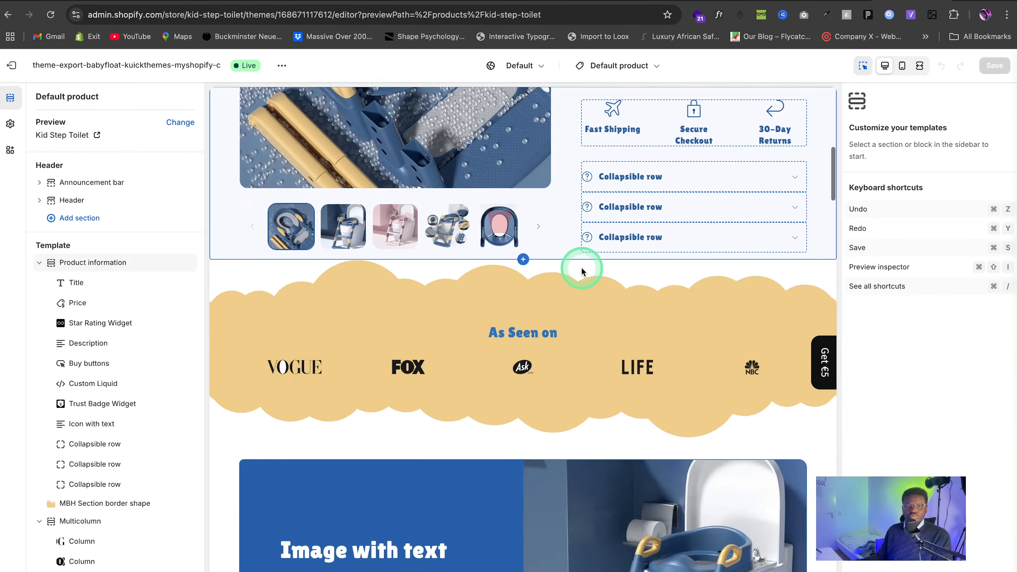
pyautogui.click(414, 287)
pyautogui.click(427, 400)
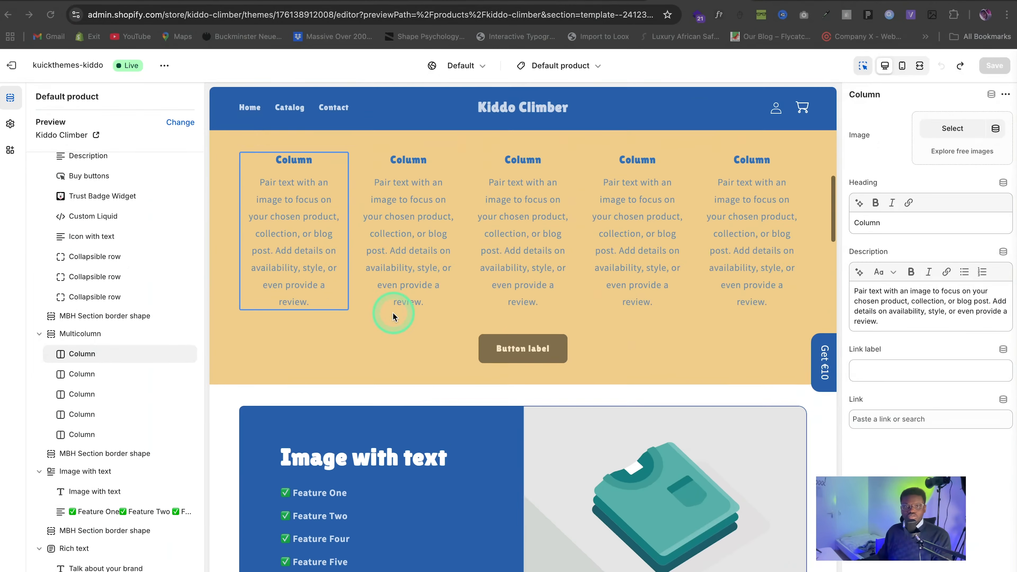
pyautogui.scroll(3, 394, 311)
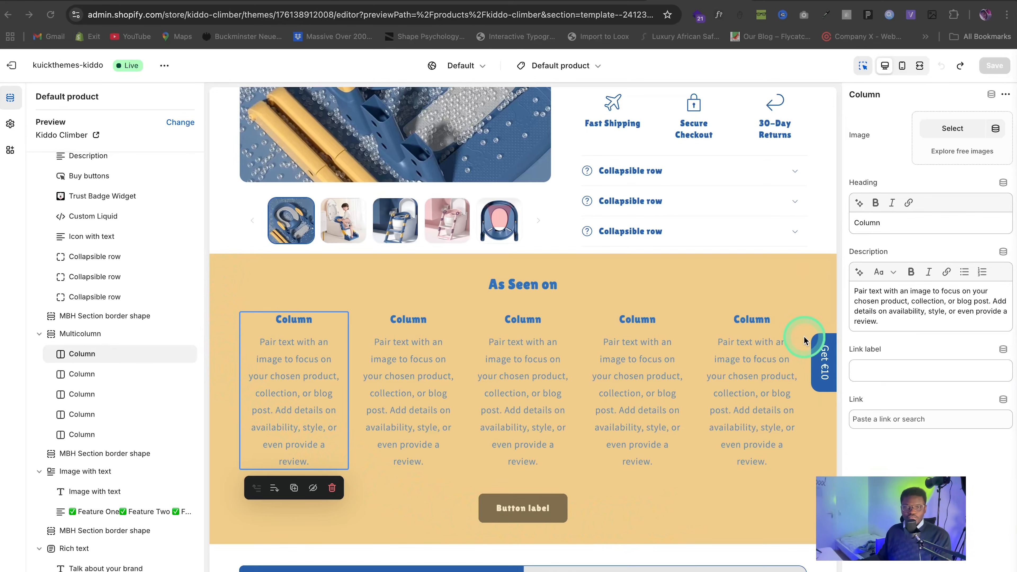
pyautogui.scroll(-1, 605, 492)
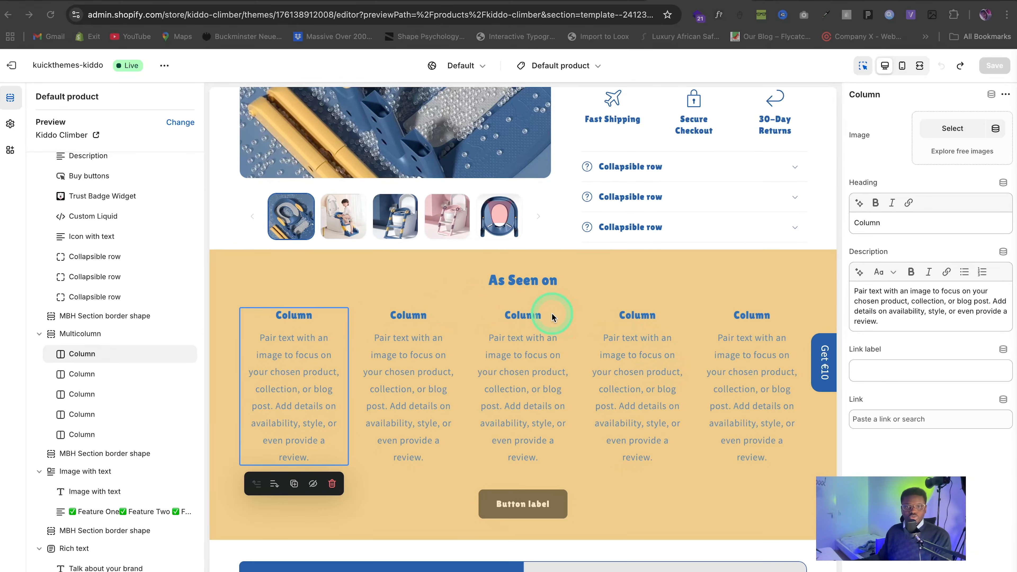
pyautogui.scroll(1, 720, 441)
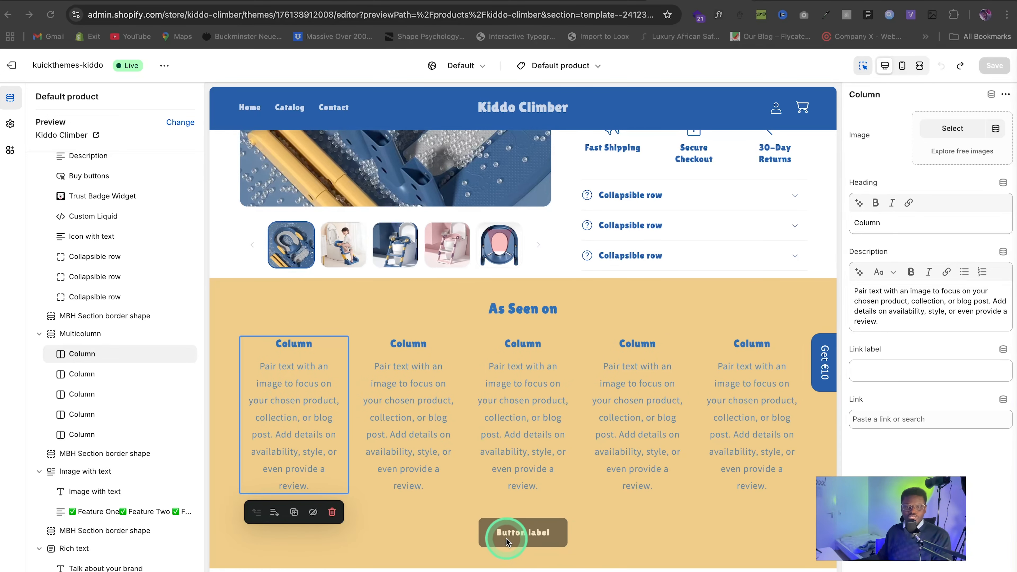
pyautogui.scroll(-1, 688, 465)
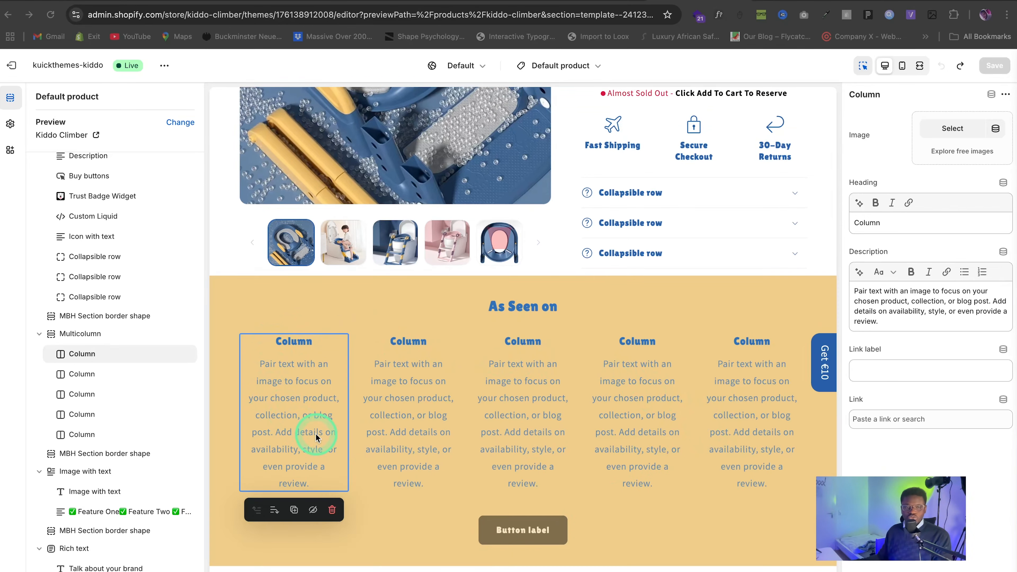
pyautogui.scroll(-1, 557, 331)
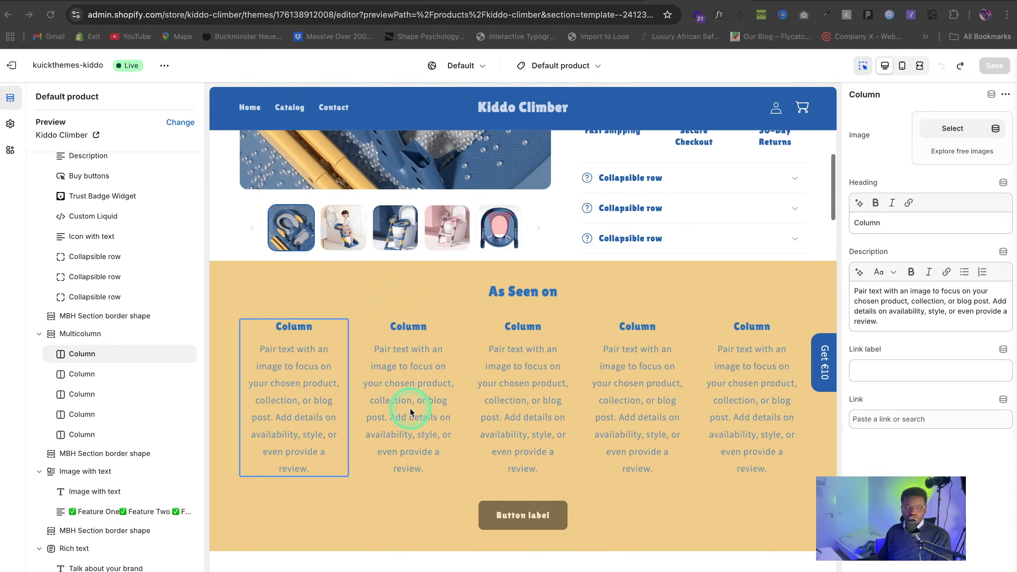
# Step: Clear the button label of the "As Seen on" Multicolumn section
pyautogui.click(609, 494)
pyautogui.moveTo(901, 402); pyautogui.dragTo(824, 411)
pyautogui.press('BackSpace')
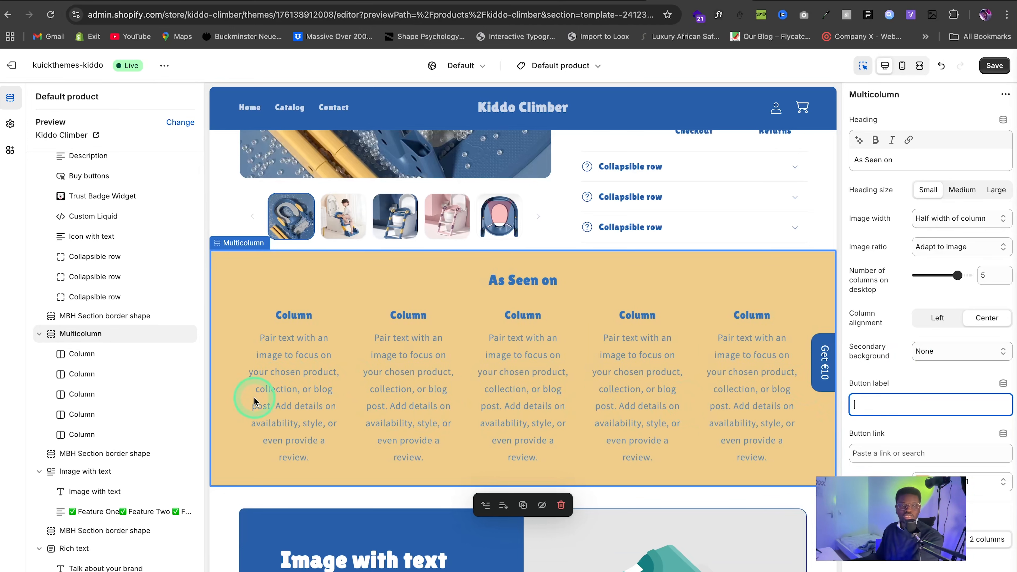
# Step: Clear the description and heading of the first column in the "As Seen on" section
pyautogui.click(103, 355)
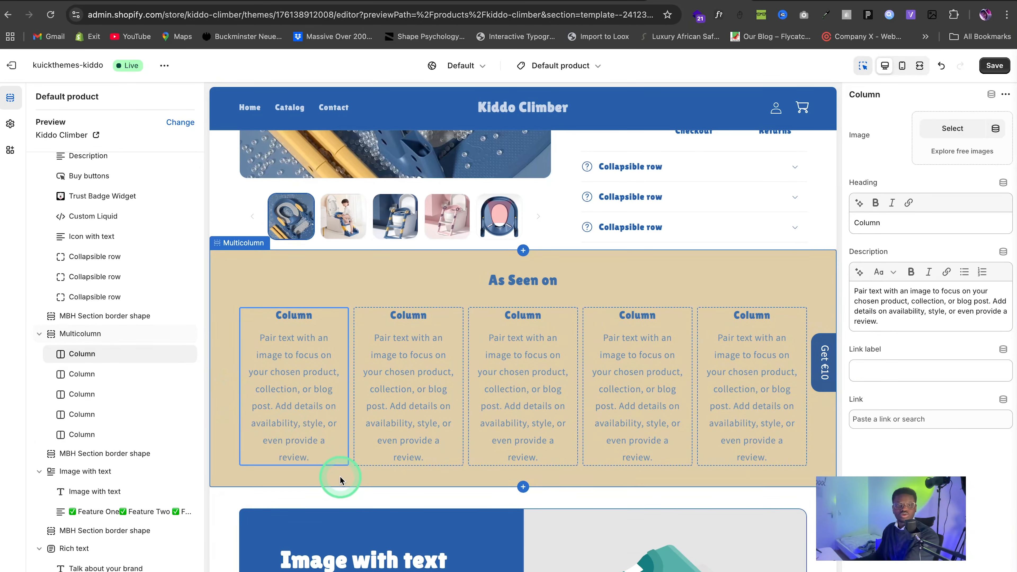
pyautogui.moveTo(896, 319); pyautogui.dragTo(841, 288)
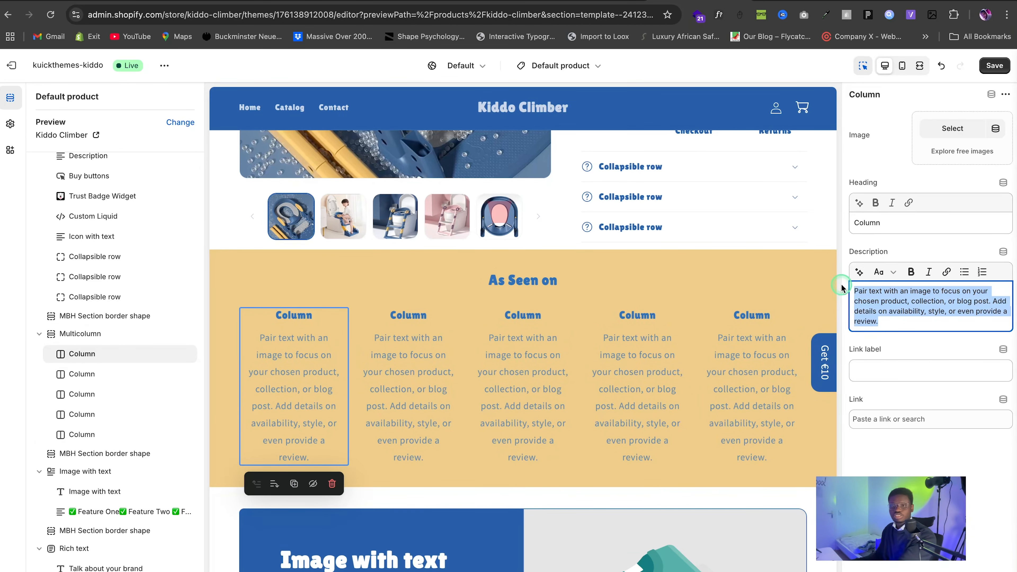
pyautogui.press('BackSpace')
pyautogui.doubleClick(908, 223)
pyautogui.press('BackSpace')
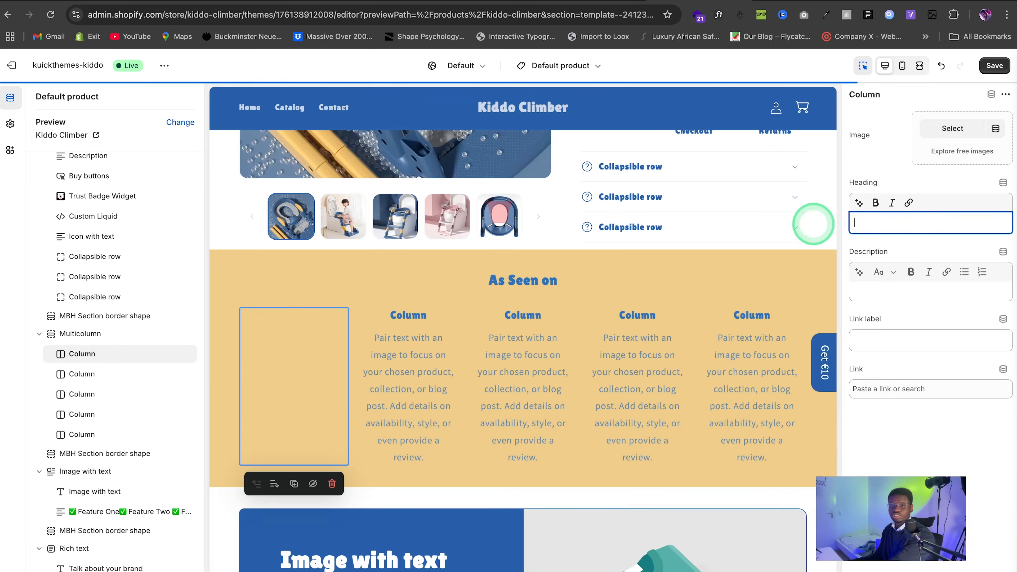
# Step: Upload the five brand logo SVGs from the Brands folder and set the Ask logo as the first column's image
pyautogui.click(958, 133)
pyautogui.click(496, 230)
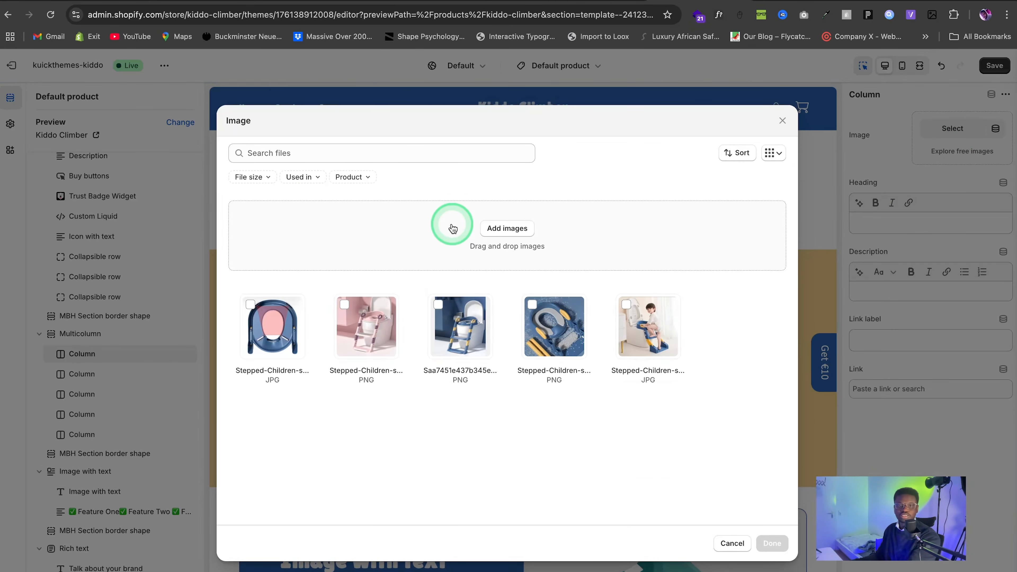
pyautogui.moveTo(686, 253); pyautogui.dragTo(398, 256)
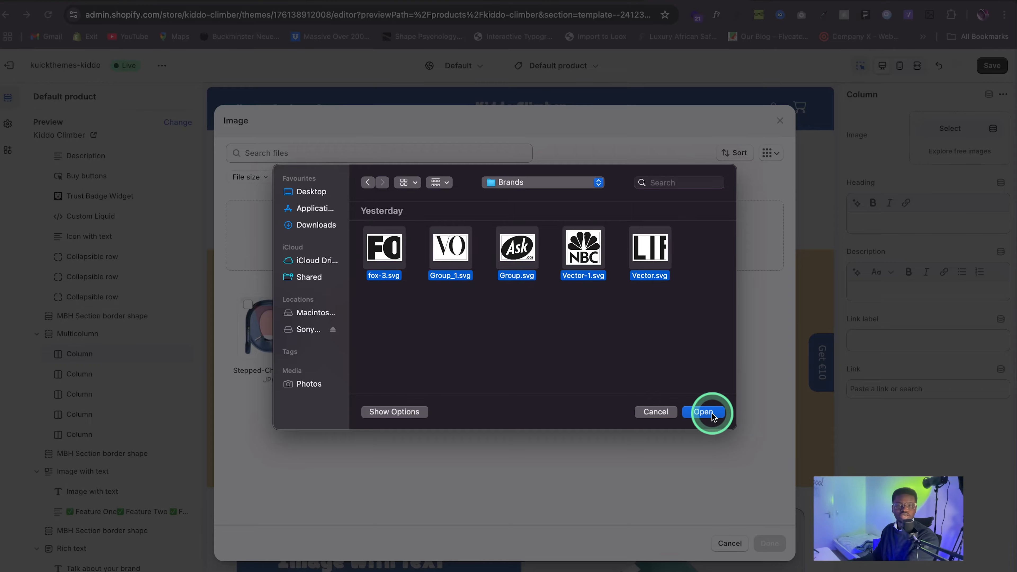
pyautogui.click(712, 412)
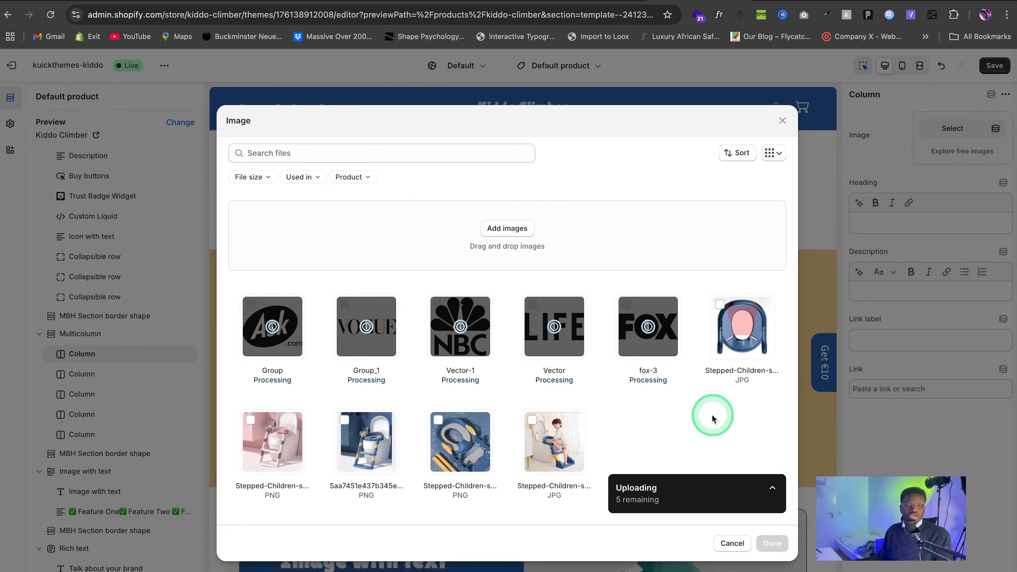
pyautogui.click(784, 543)
# Step: Delete the four remaining placeholder columns from the "As Seen on" Multicolumn section, keeping only the Ask logo column
pyautogui.moveTo(130, 379)
pyautogui.click(172, 374)
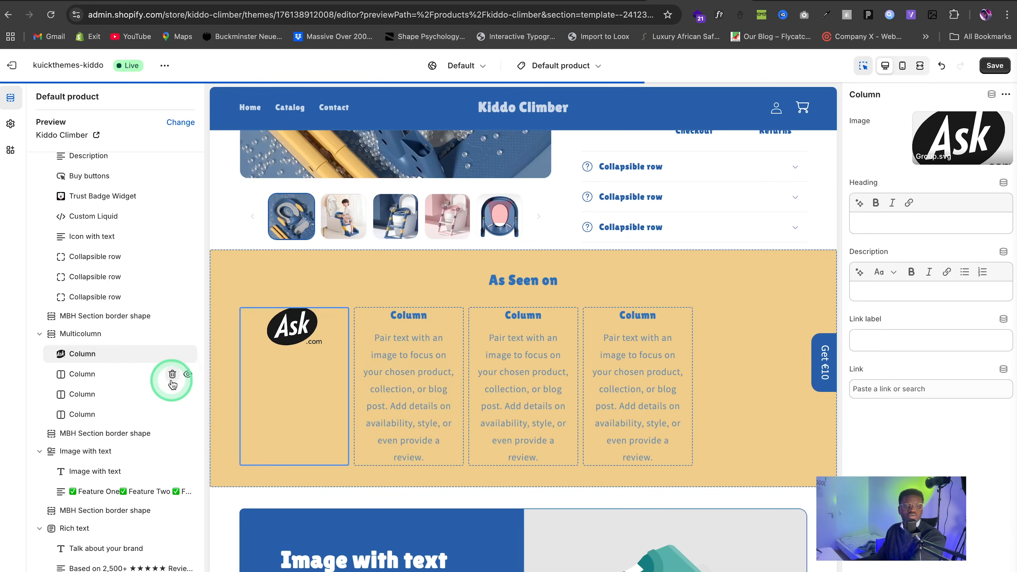
pyautogui.click(172, 375)
pyautogui.click(172, 375)
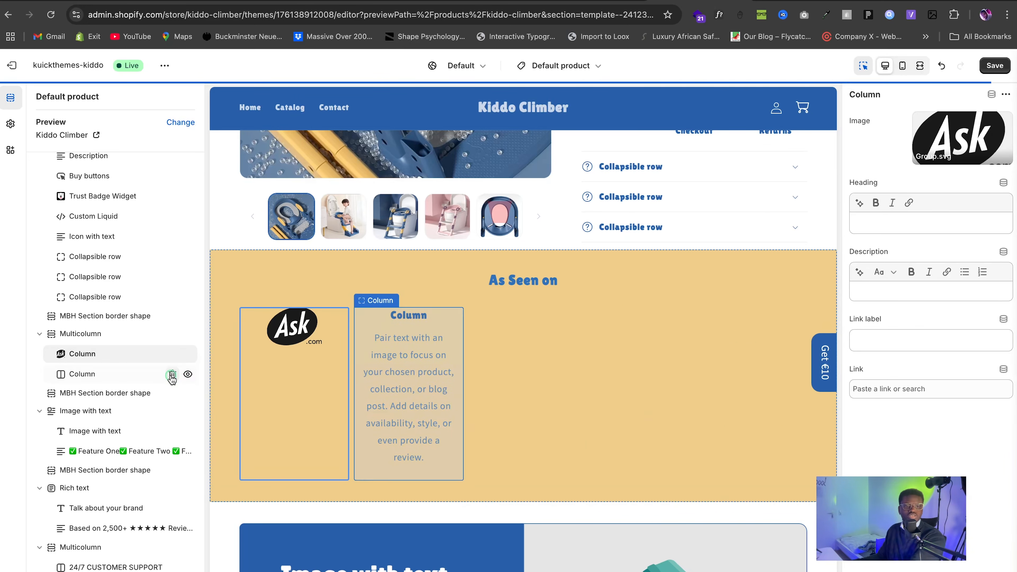
pyautogui.click(172, 374)
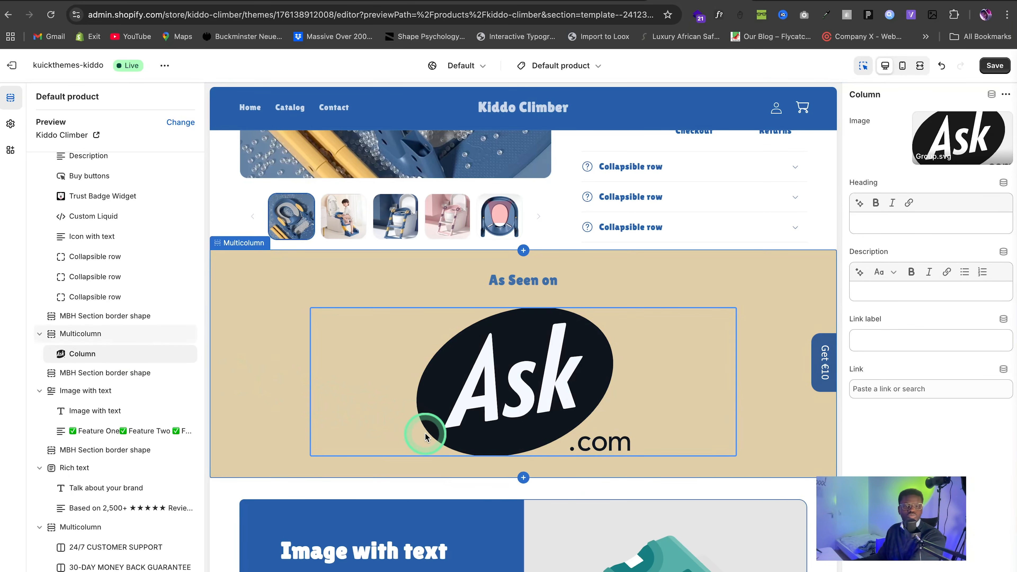
# Step: Duplicate the Ask logo column four times to make five columns in the "As Seen on" section
pyautogui.click(523, 474)
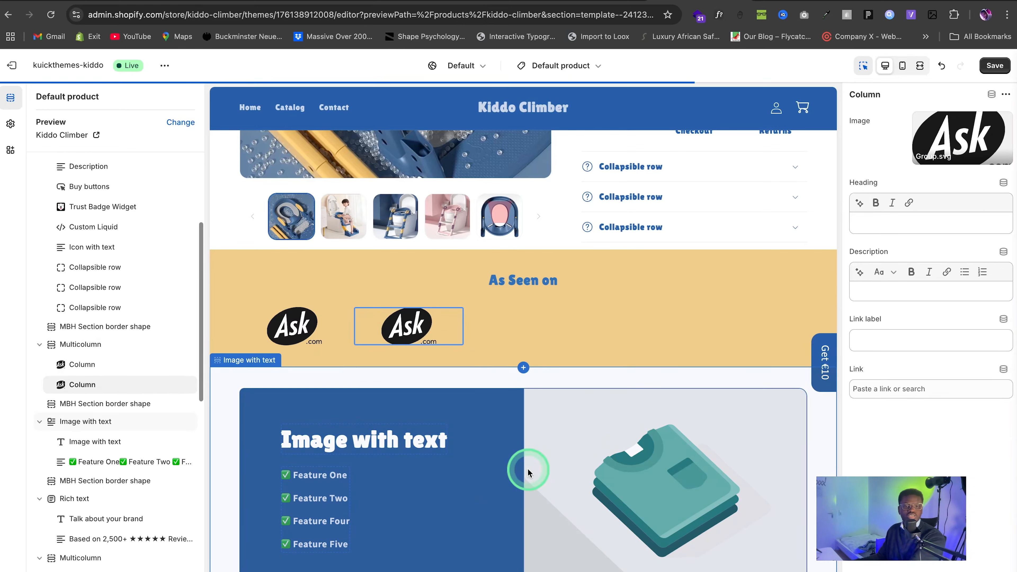
pyautogui.click(408, 363)
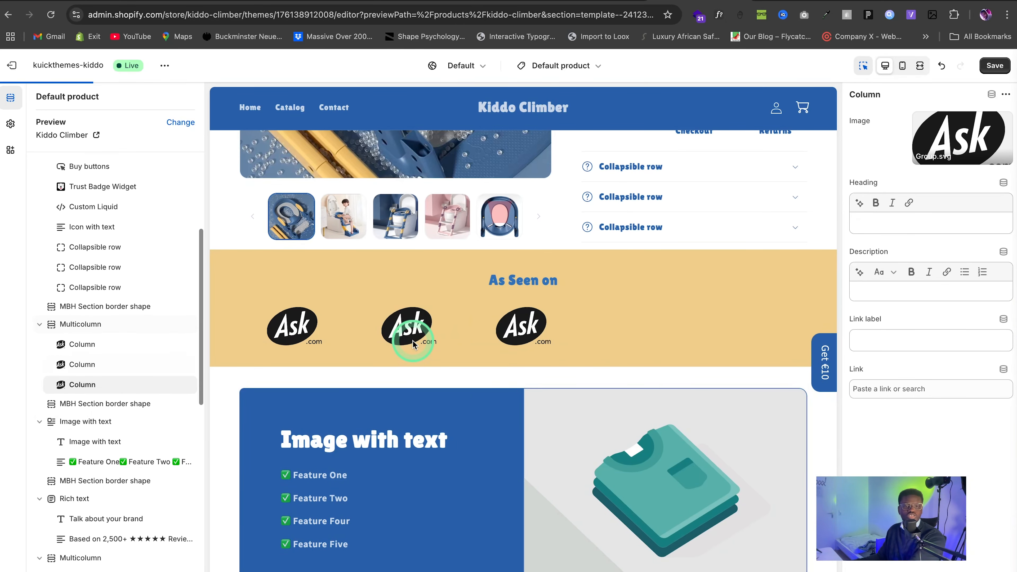
pyautogui.click(523, 363)
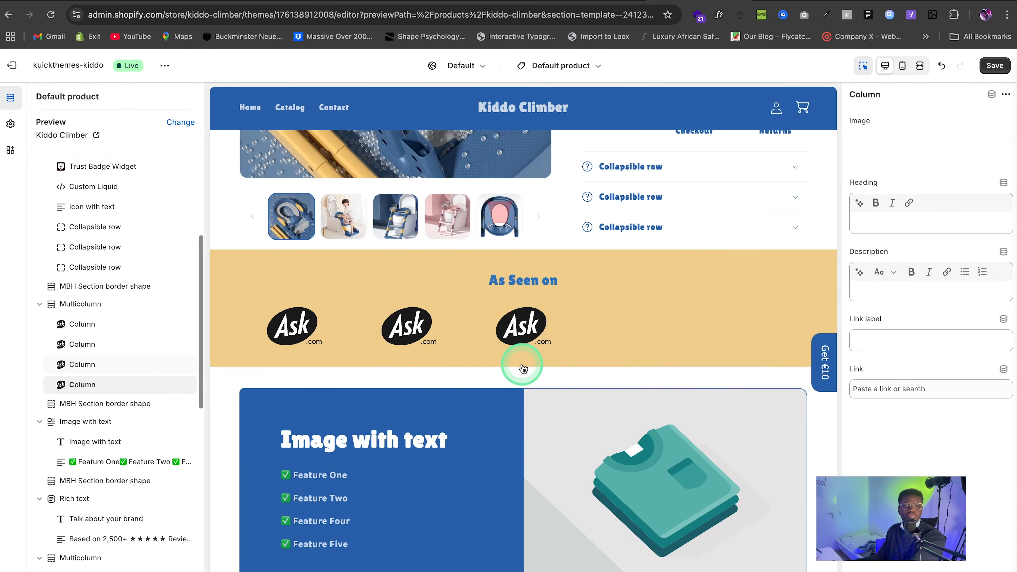
pyautogui.click(638, 363)
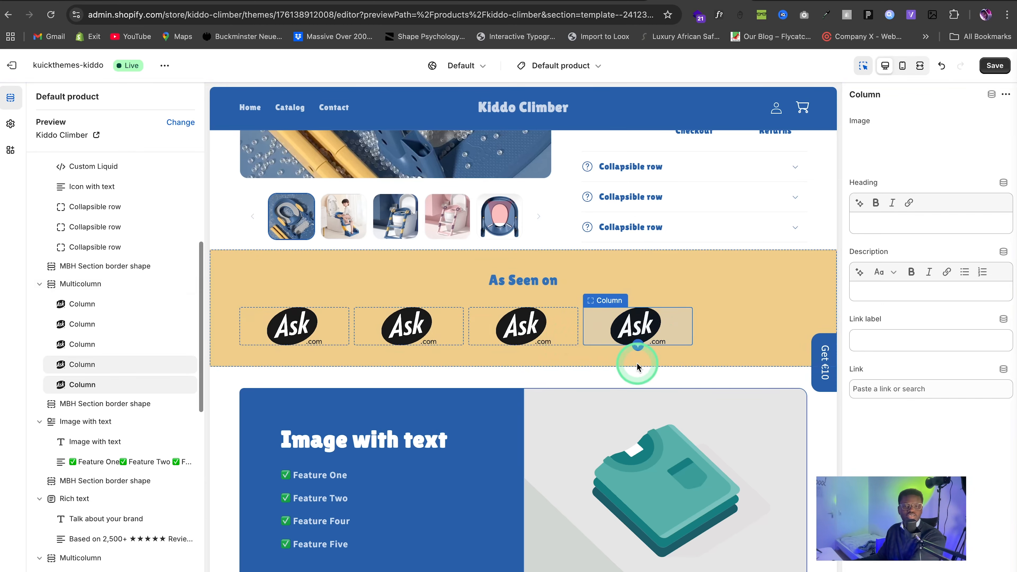
# Step: Replace the fifth "As Seen on" column's image with the Vogue logo, Group_1, from the image library
pyautogui.click(962, 143)
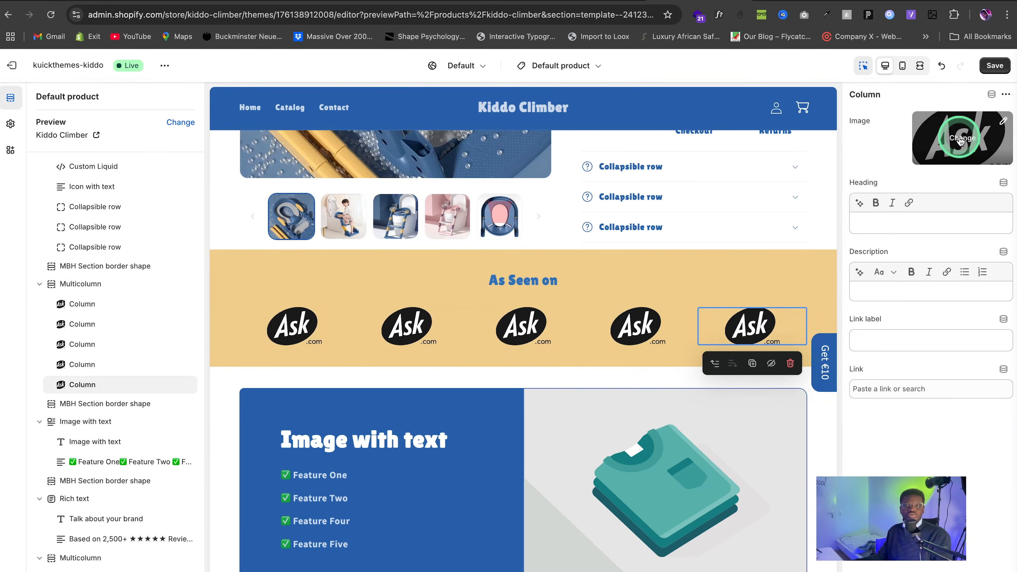
pyautogui.click(940, 188)
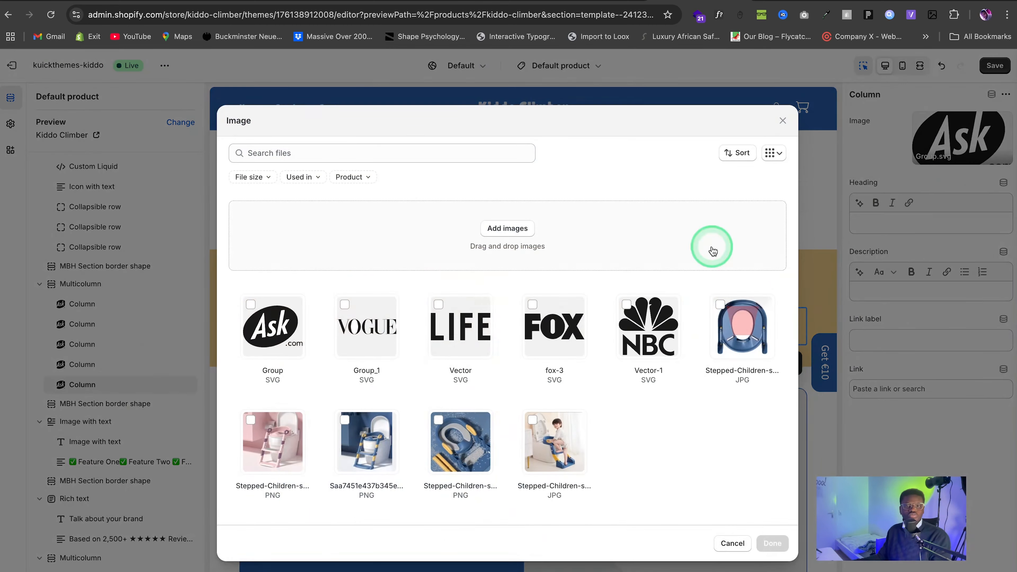
pyautogui.click(404, 299)
pyautogui.click(771, 542)
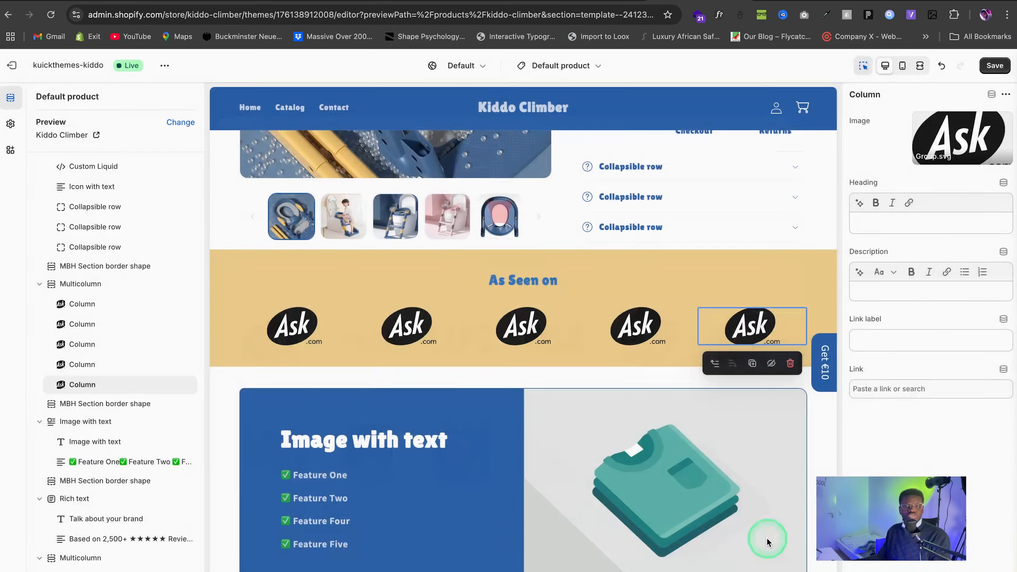
# Step: Set the fourth, third and second column images to the NBC, LIFE and FOX logos, and save the template
pyautogui.click(640, 314)
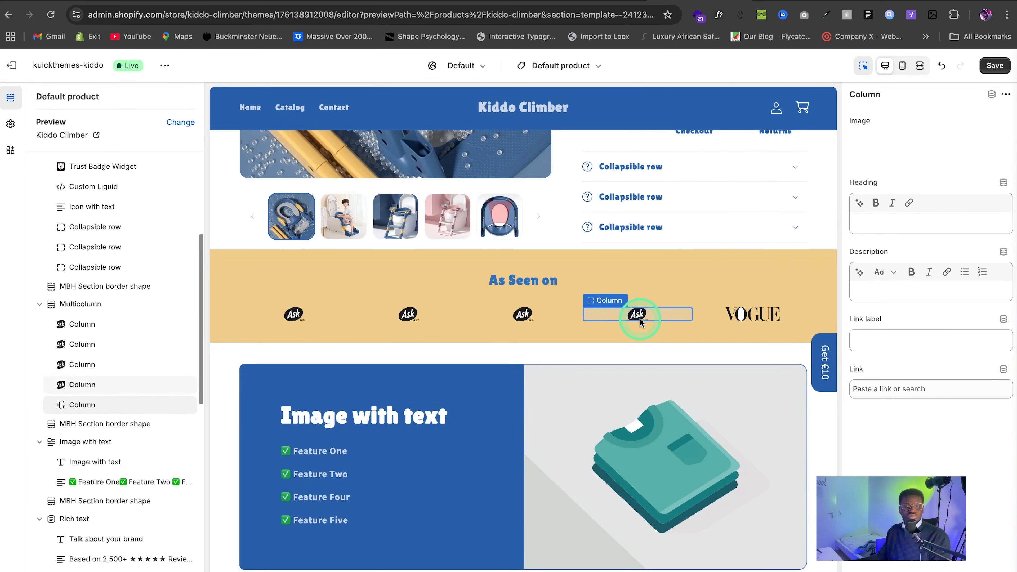
pyautogui.click(948, 147)
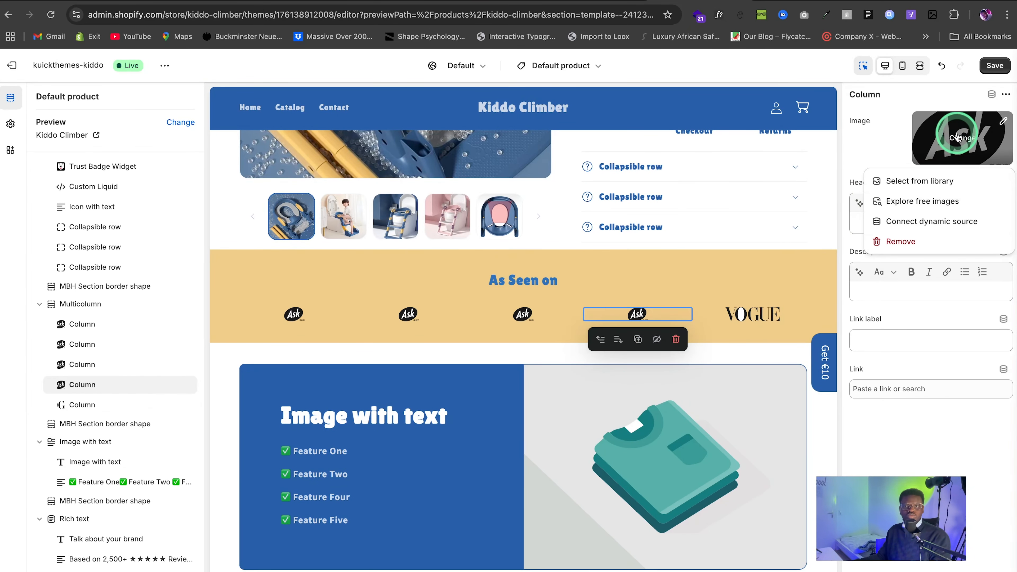
pyautogui.click(995, 66)
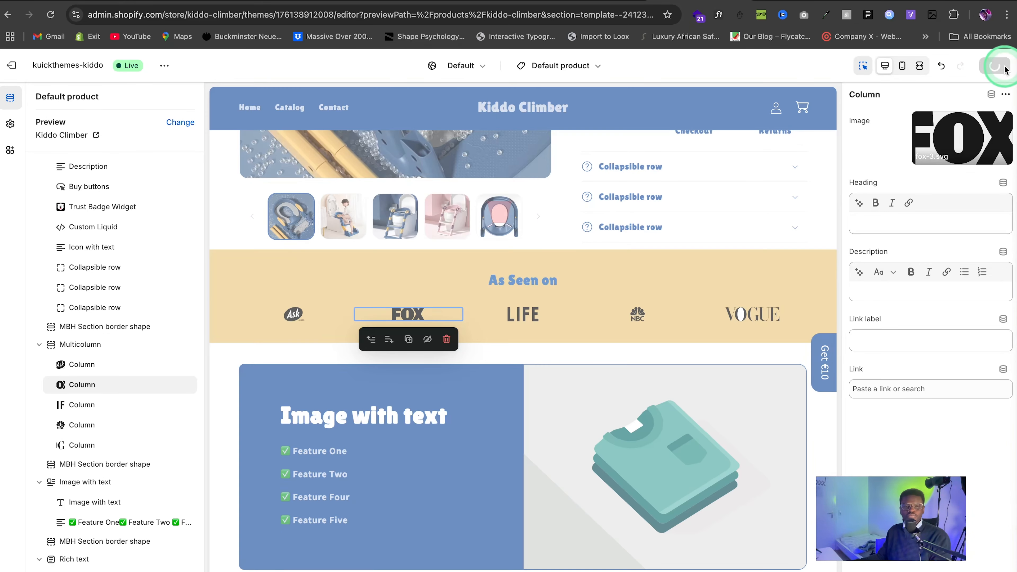
# Step: Upload Yellow_Cloud.svg from the Kids Toilet folder as the edge shape of the MBH Section border shape above "As Seen on"
pyautogui.click(83, 332)
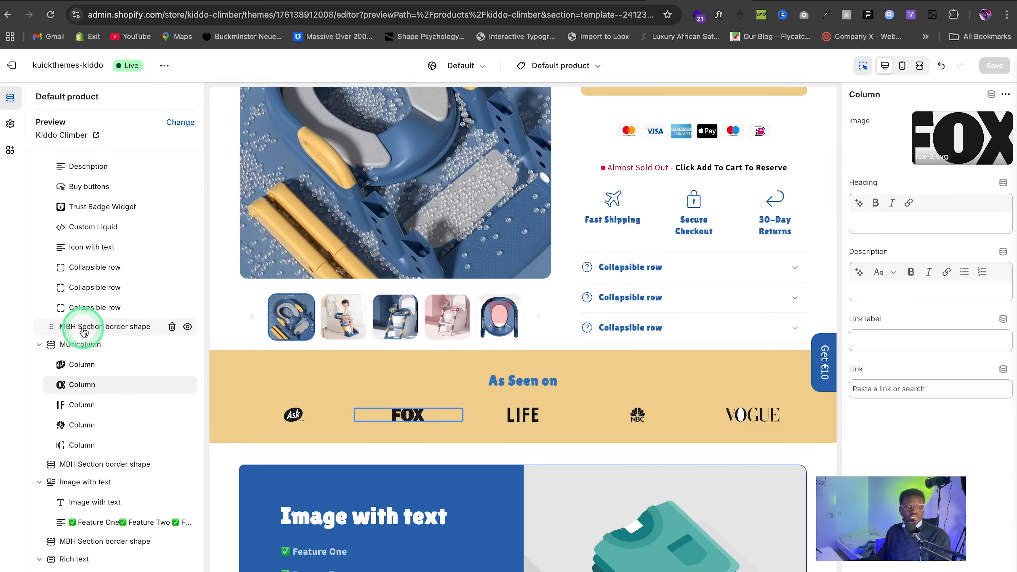
pyautogui.click(102, 326)
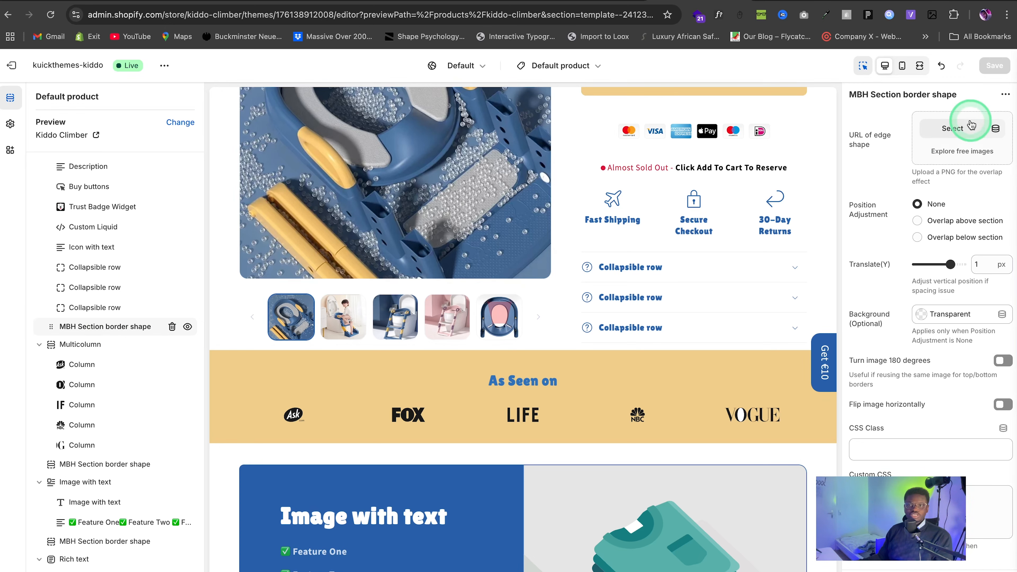
pyautogui.click(951, 129)
pyautogui.click(505, 228)
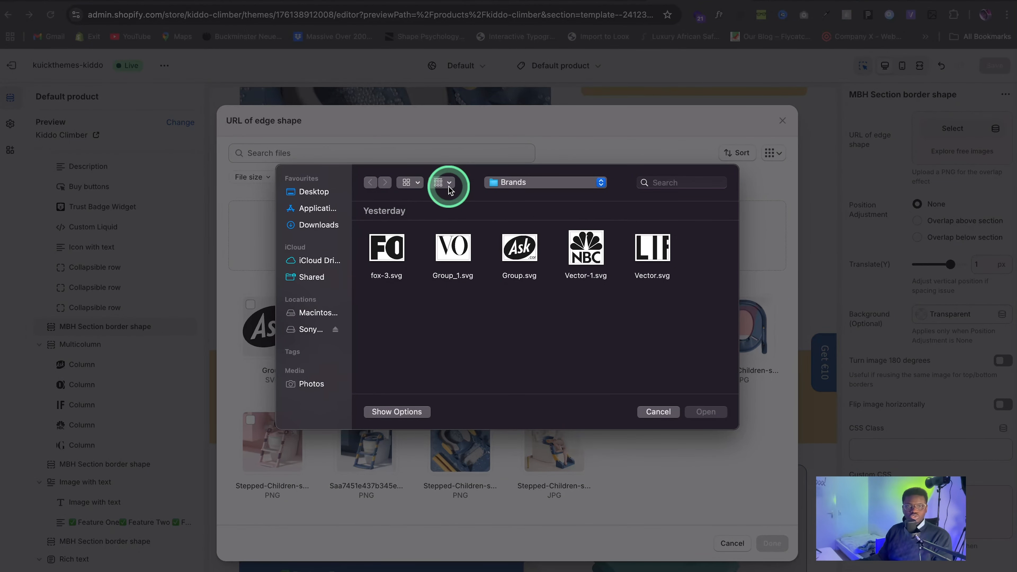
pyautogui.click(315, 194)
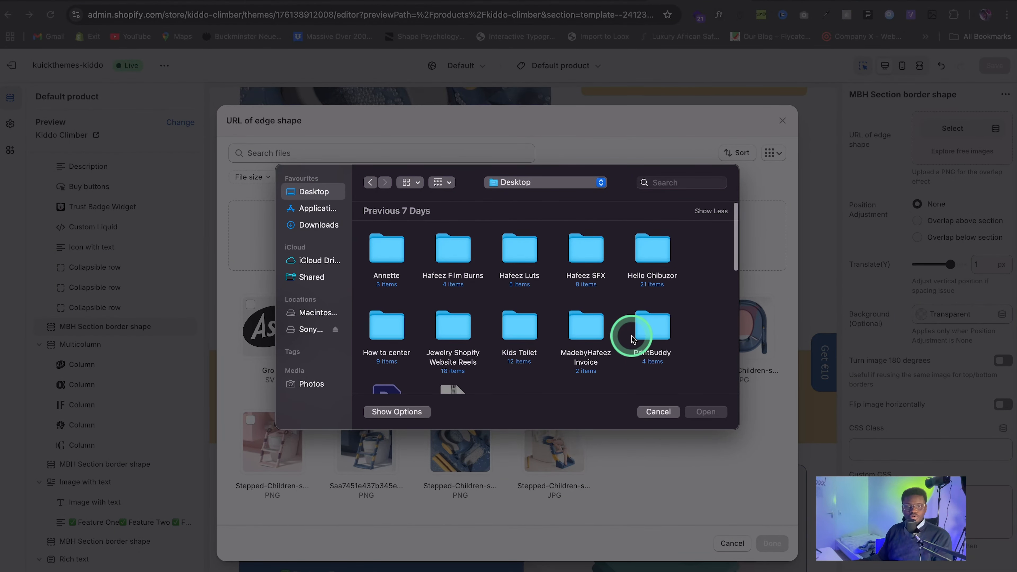
pyautogui.doubleClick(519, 326)
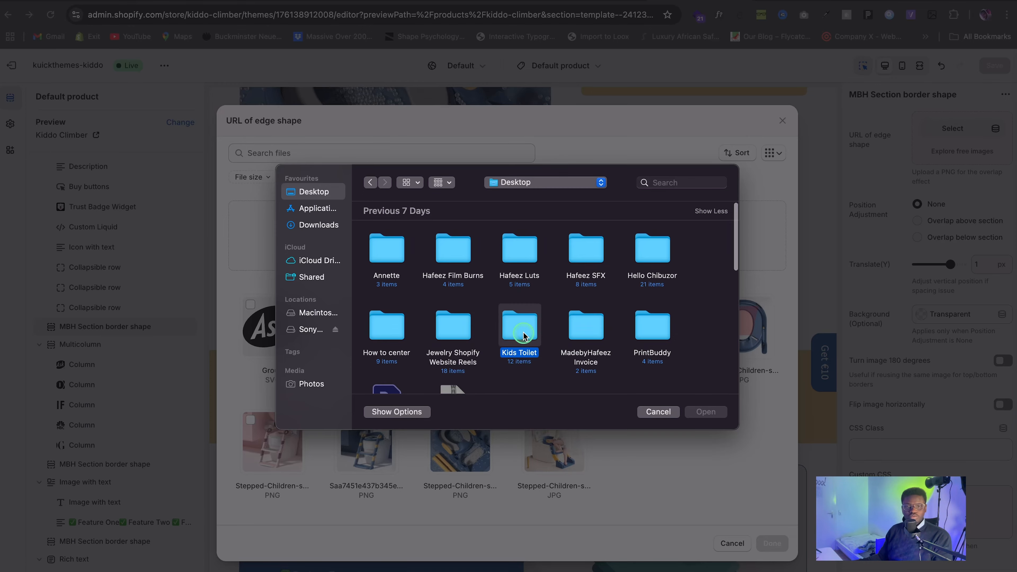
pyautogui.click(704, 413)
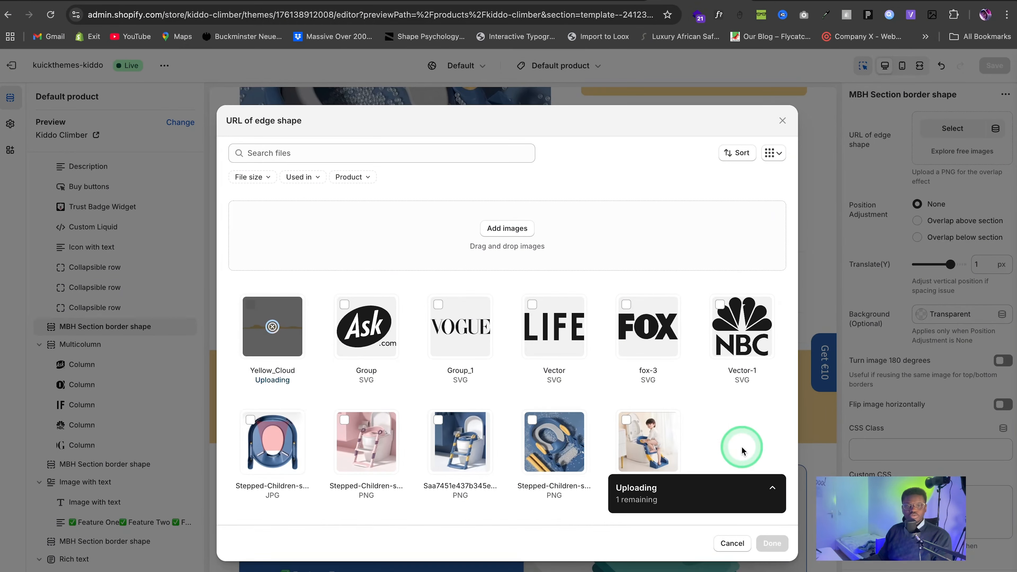
pyautogui.click(771, 543)
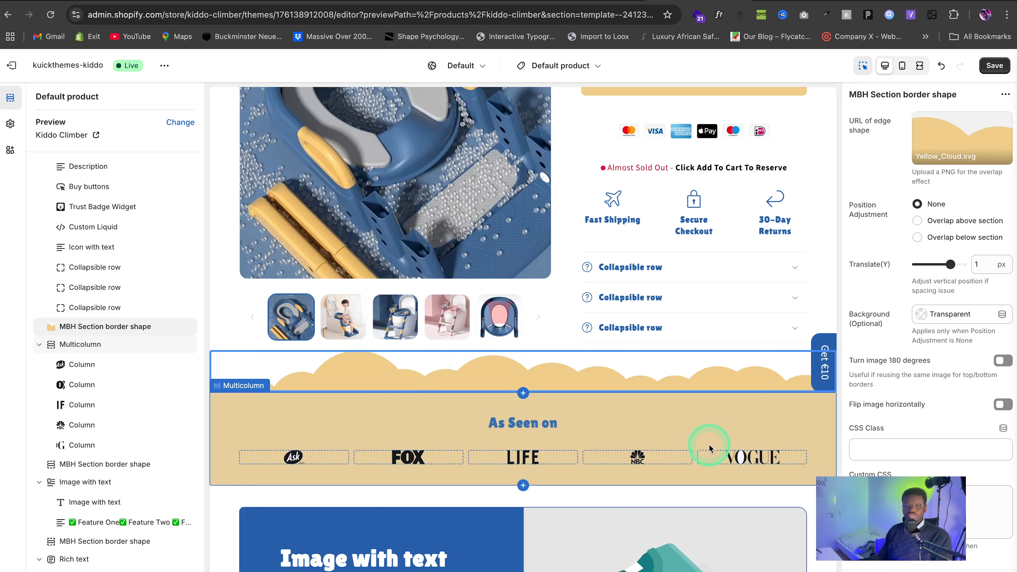
# Step: Place a duplicate of the cloud border shape below the "As Seen on" section with its image turned 180 degrees, and save
pyautogui.click(522, 411)
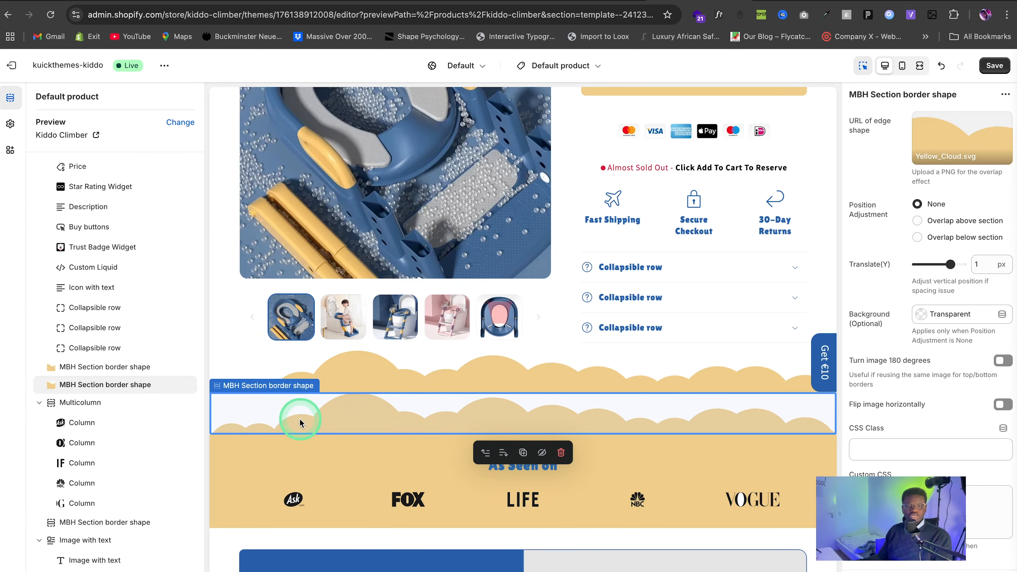
pyautogui.click(500, 451)
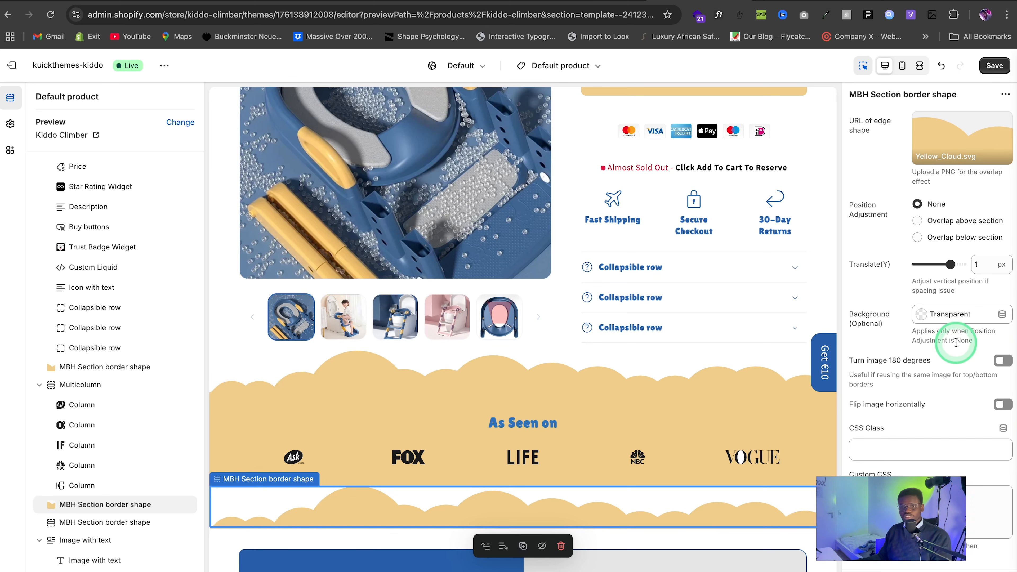
pyautogui.scroll(-4, 924, 286)
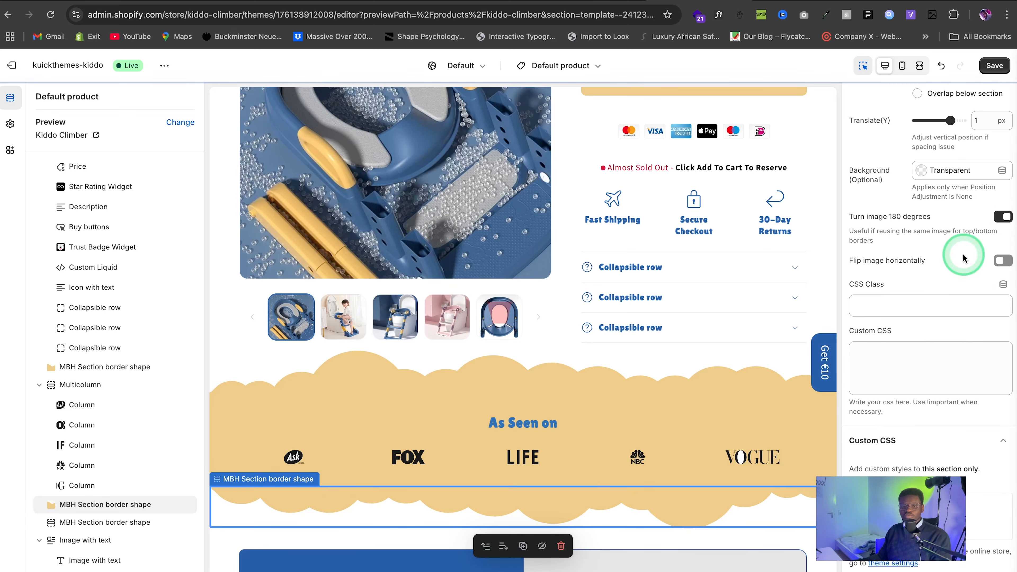
pyautogui.scroll(-2, 435, 401)
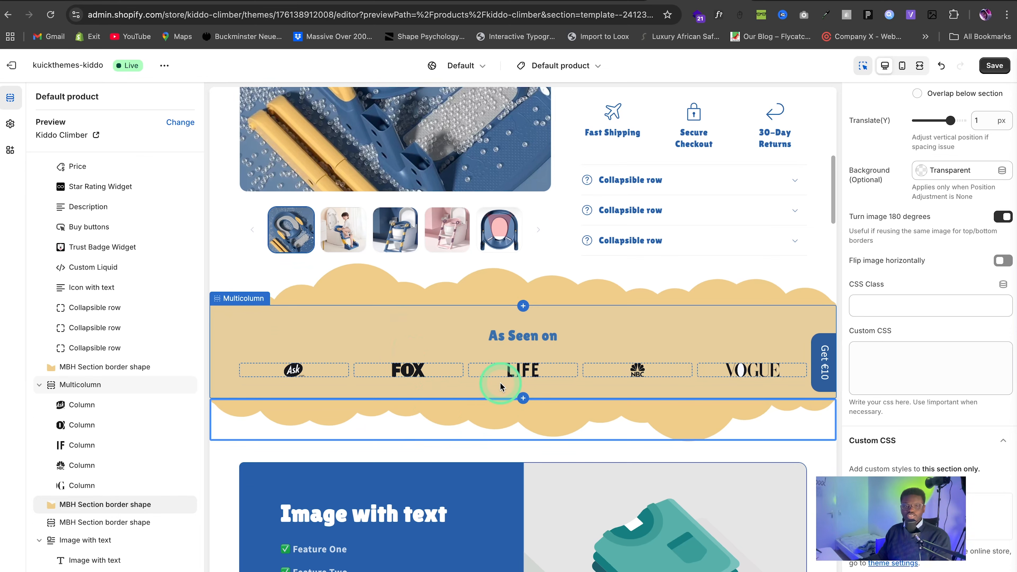
pyautogui.click(994, 65)
# Step: Set the Image with text section's image to the blue potty ladder PNG, Saa7451e437b345e..., and save the template
pyautogui.scroll(-7, 592, 384)
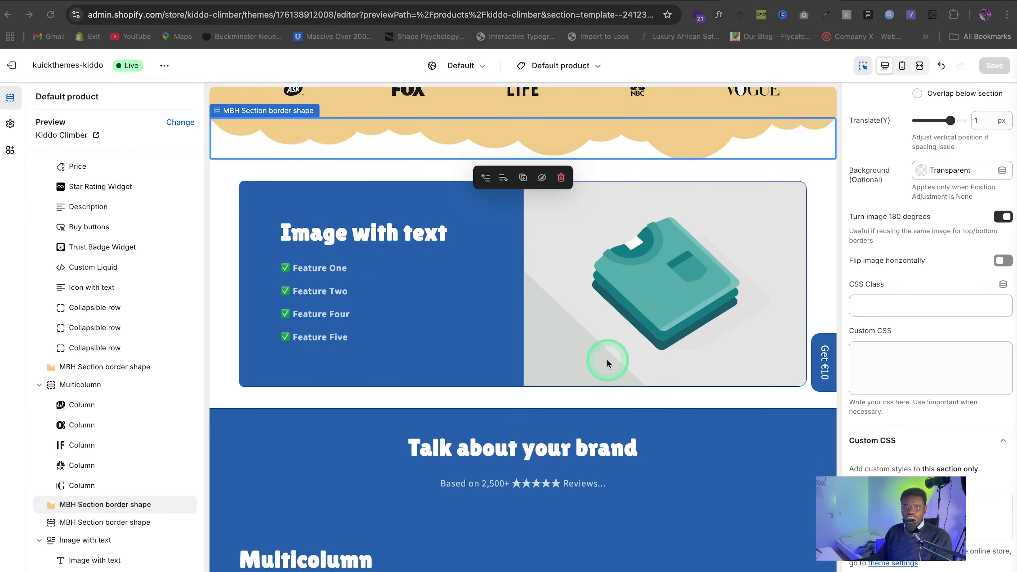
pyautogui.scroll(6, 668, 308)
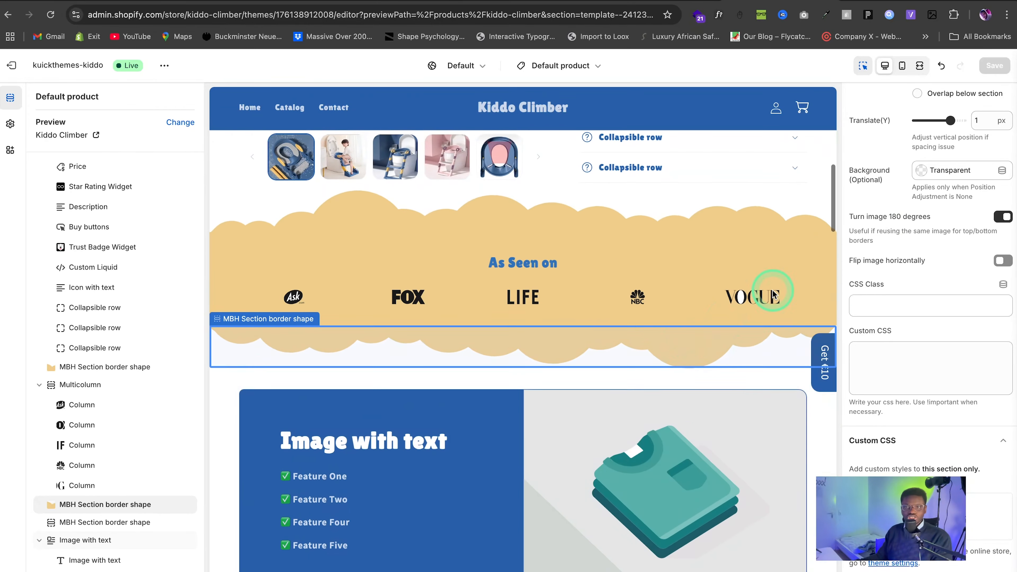
pyautogui.click(528, 488)
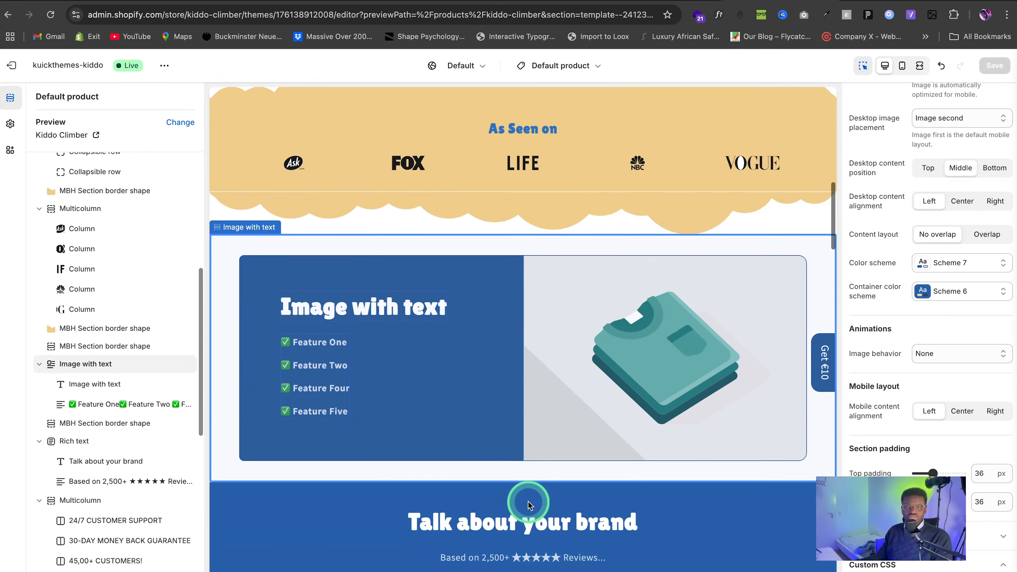
pyautogui.click(955, 129)
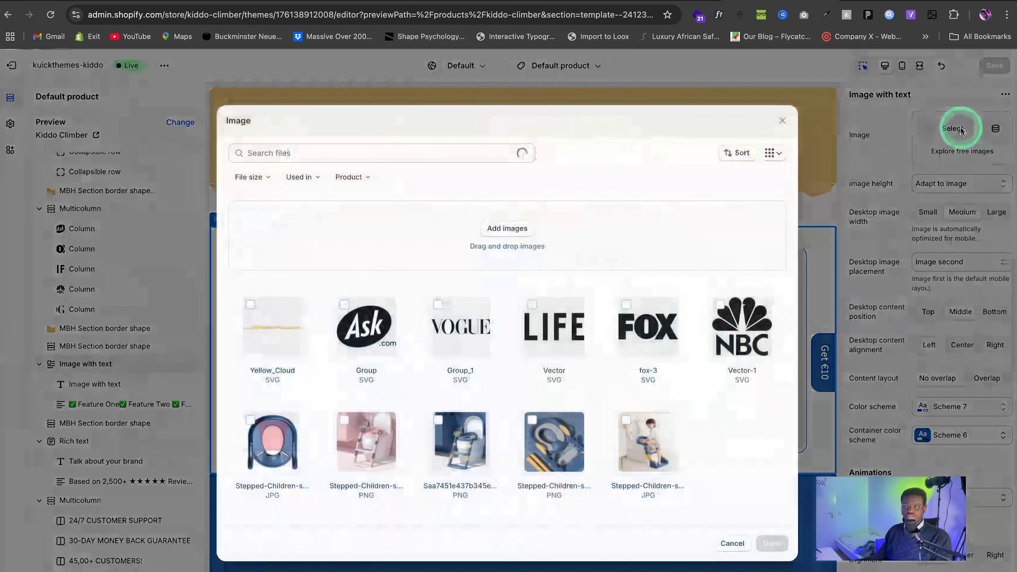
pyautogui.click(460, 441)
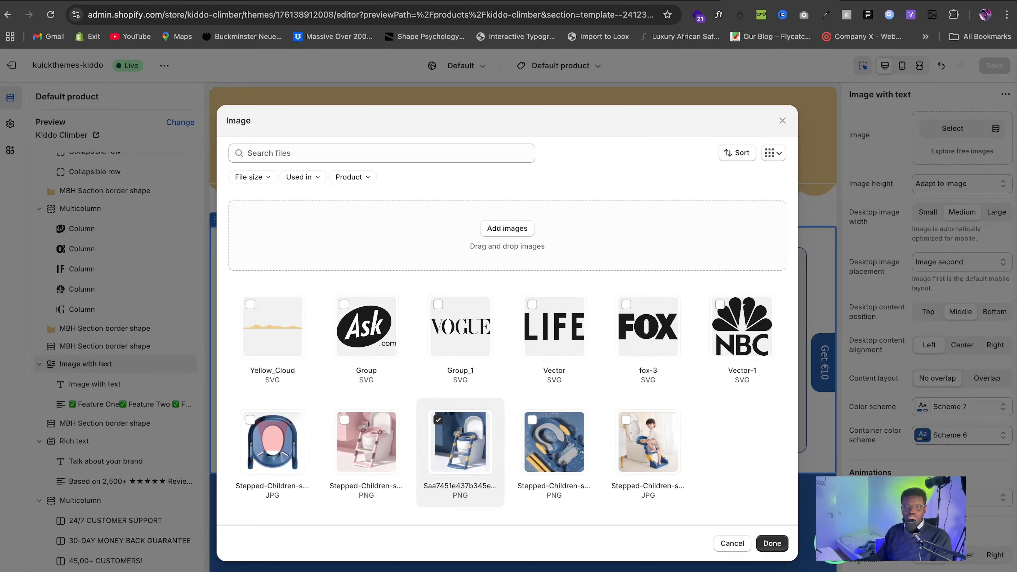
pyautogui.click(772, 543)
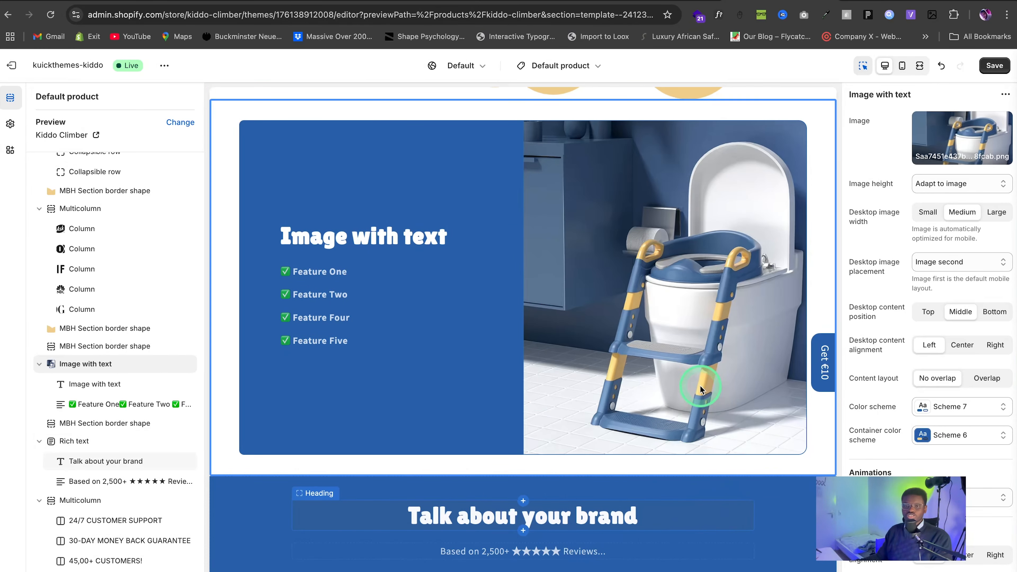
pyautogui.click(995, 66)
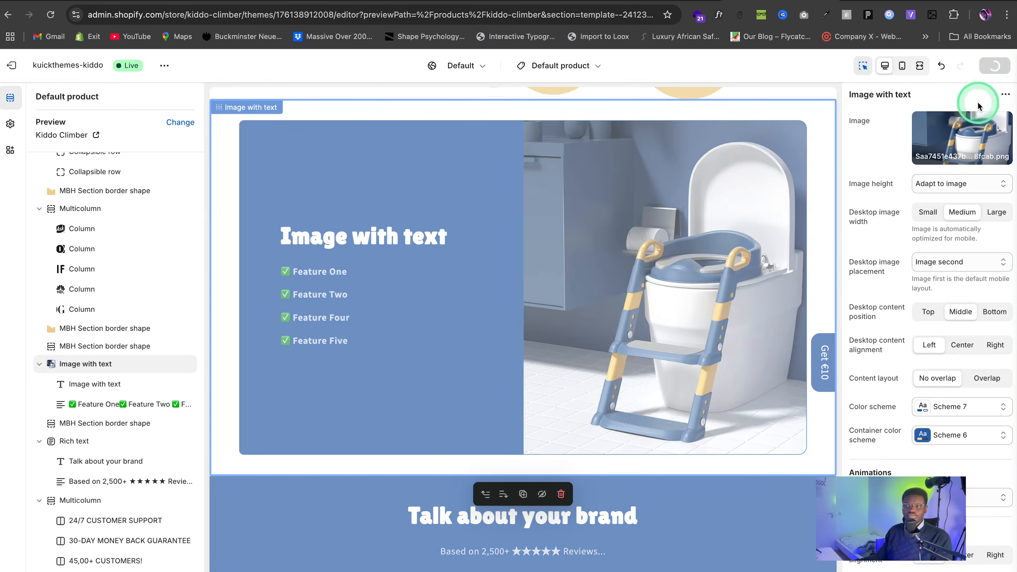
pyautogui.scroll(-4, 420, 512)
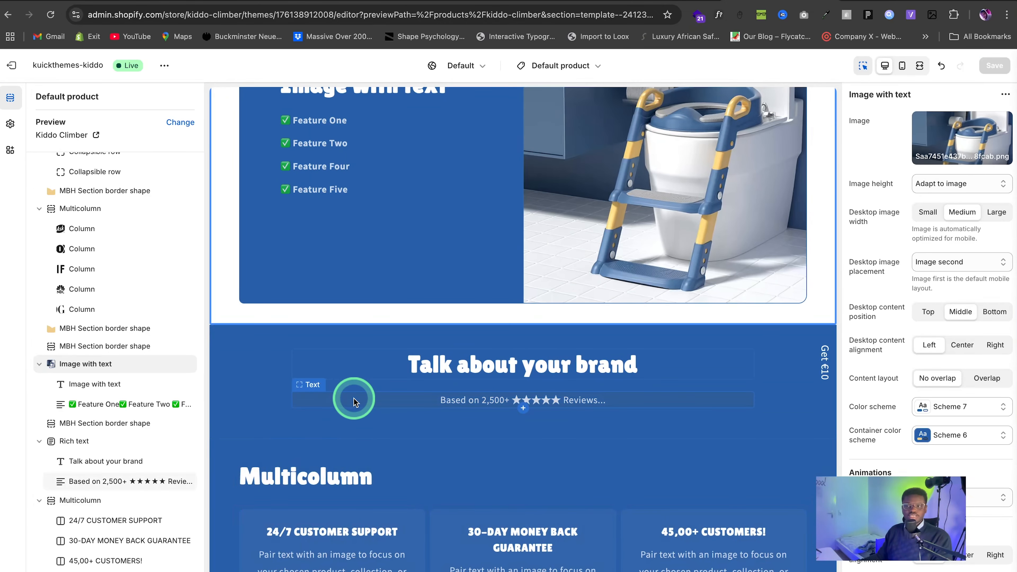
# Step: Clear the heading and the button label of the Multicolumn section below "Talk about your brand"
pyautogui.scroll(-3, 354, 398)
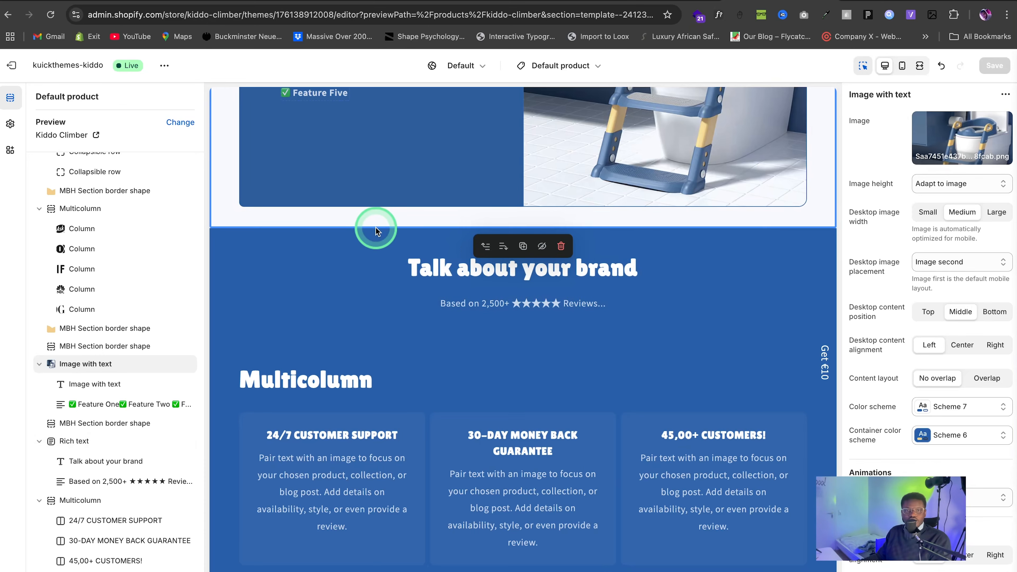
pyautogui.scroll(-5, 401, 295)
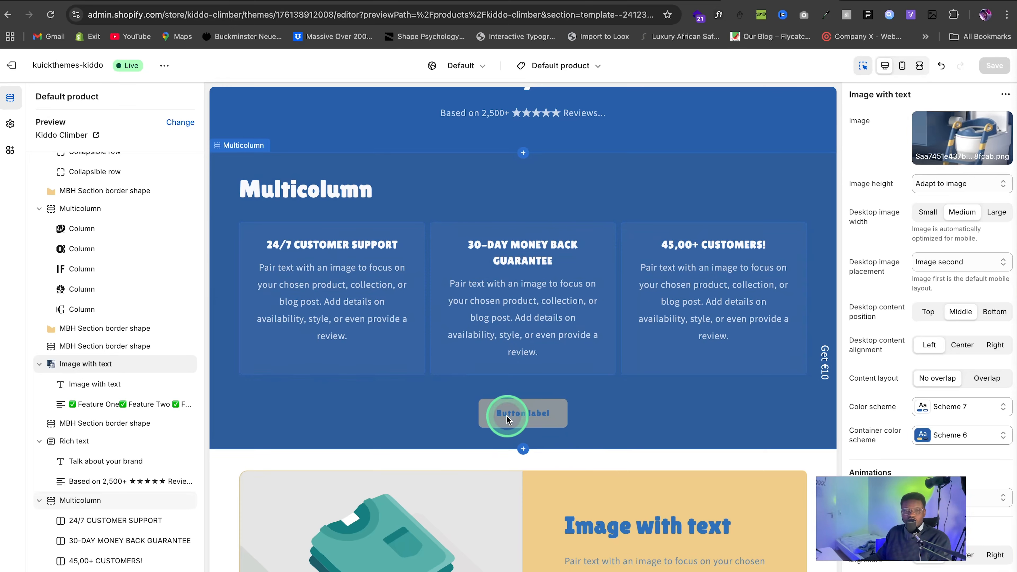
pyautogui.scroll(4, 511, 414)
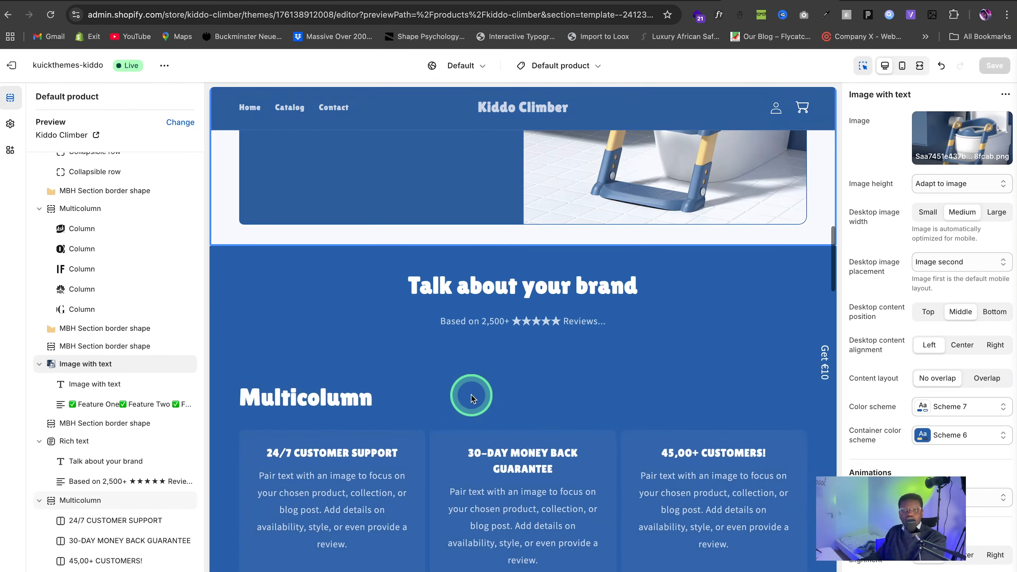
pyautogui.click(470, 394)
pyautogui.tripleClick(931, 164)
pyautogui.press('BackSpace')
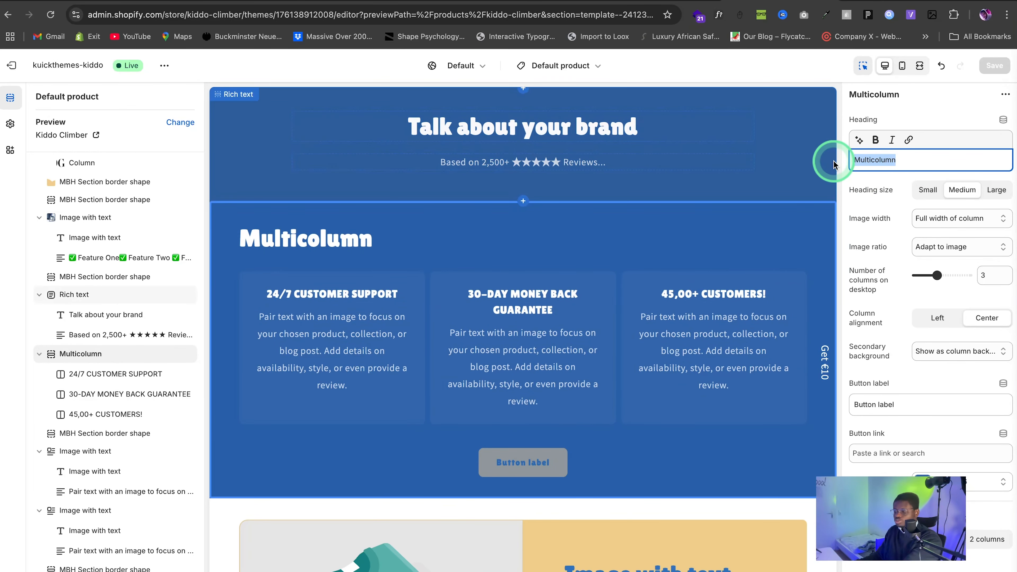
pyautogui.tripleClick(896, 402)
pyautogui.press('BackSpace')
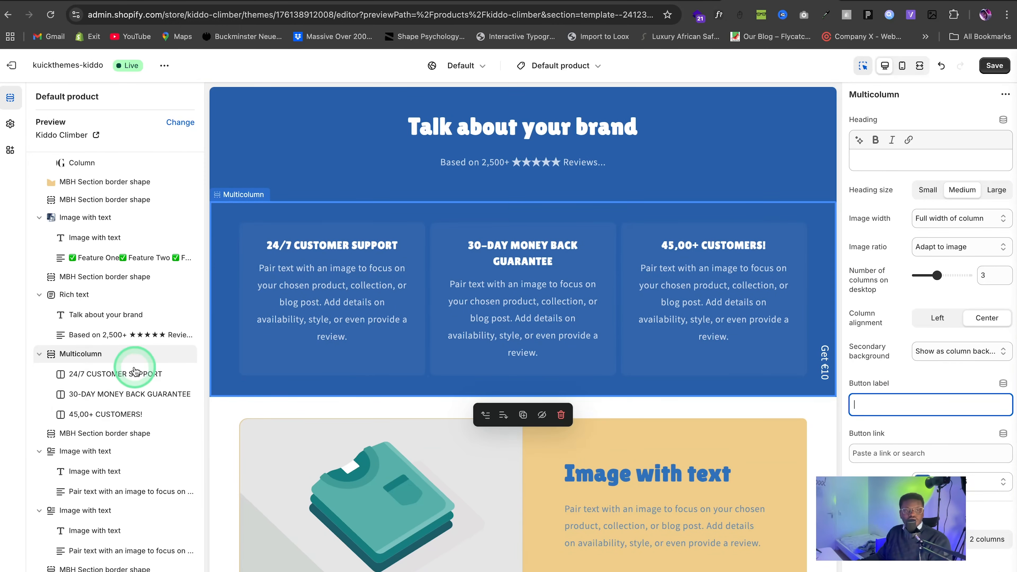
# Step: Upload Blue_clouzd.svg from the Clouds folder as the edge shape of the MBH Section border shape above "Talk about your brand"
pyautogui.moveTo(118, 361)
pyautogui.scroll(3, 275, 213)
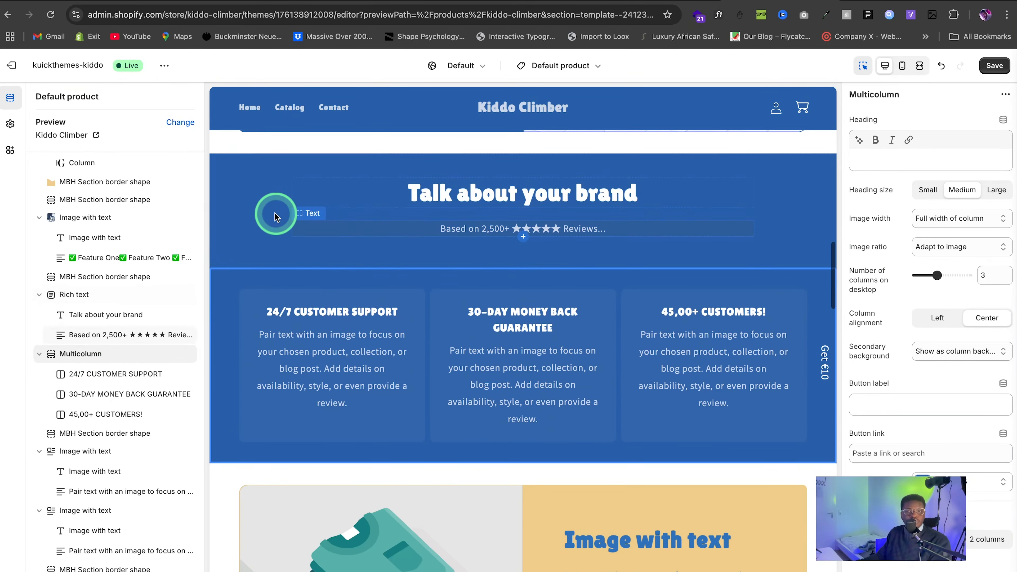
pyautogui.click(271, 211)
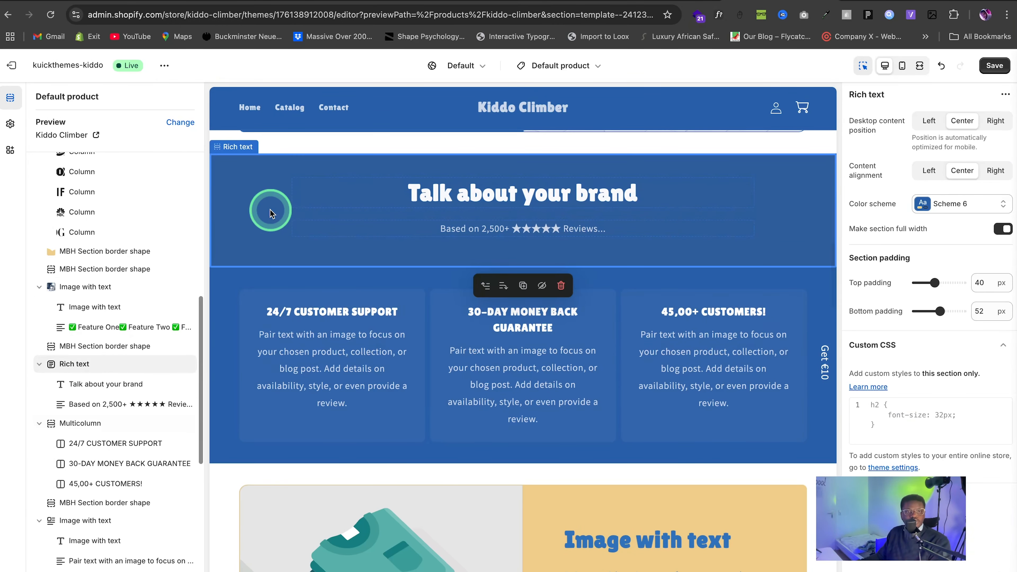
pyautogui.click(141, 345)
pyautogui.click(217, 326)
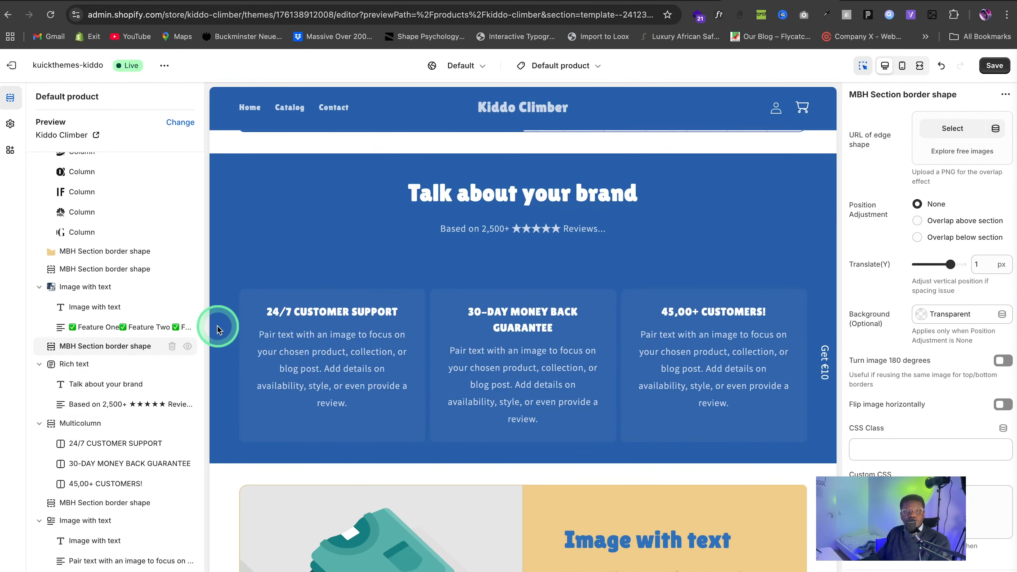
pyautogui.click(946, 129)
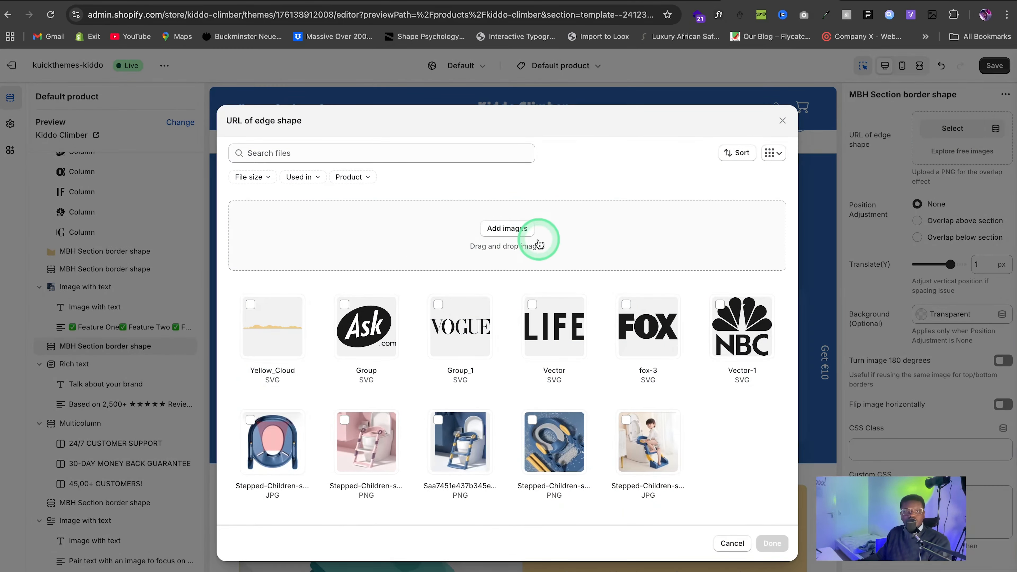
pyautogui.click(534, 235)
pyautogui.click(371, 245)
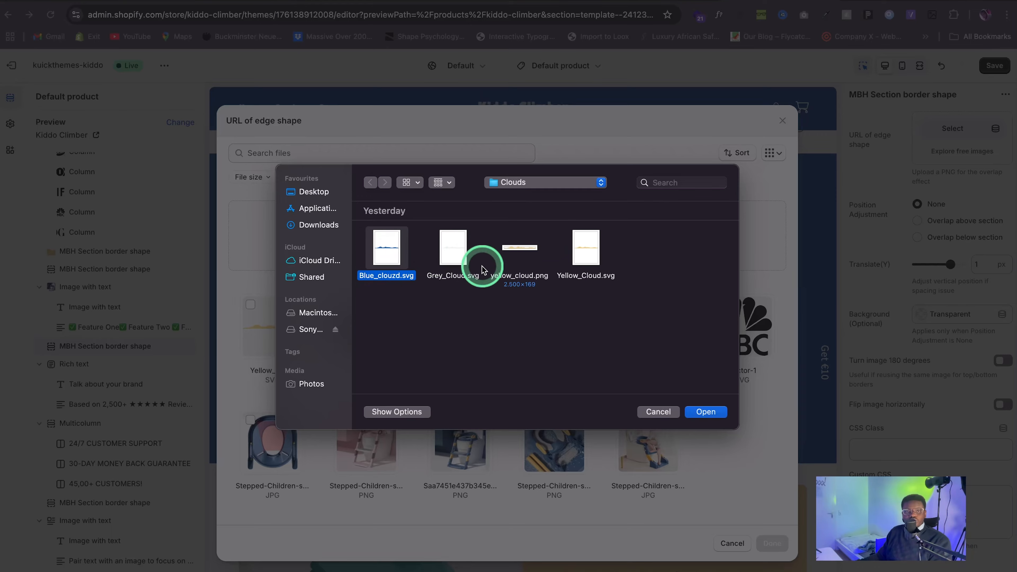
pyautogui.click(706, 411)
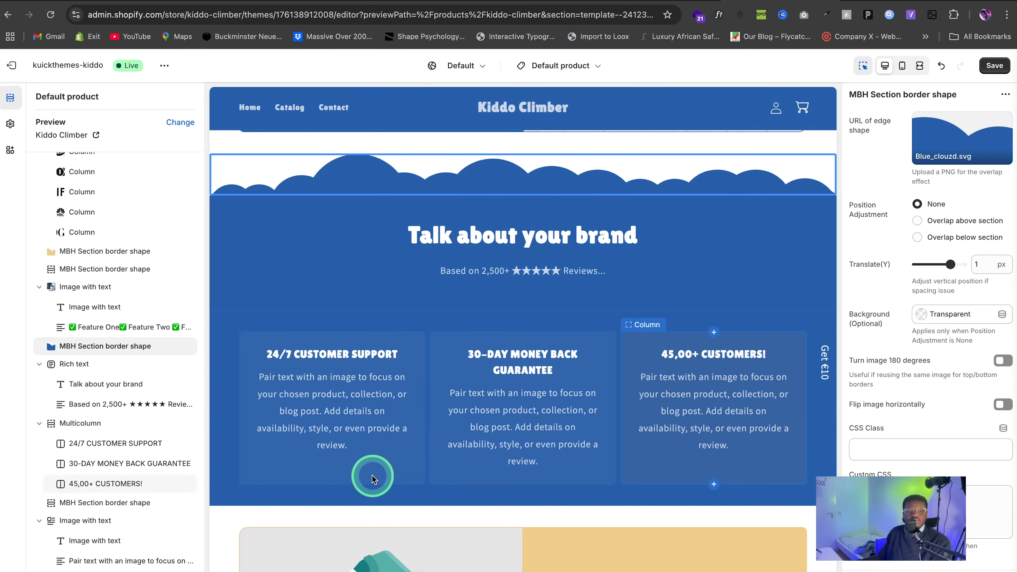
# Step: Set Blue_clouzd as the edge shape of the MBH Section border shape below the customer support Multicolumn, check both cloud borders, and save
pyautogui.click(100, 502)
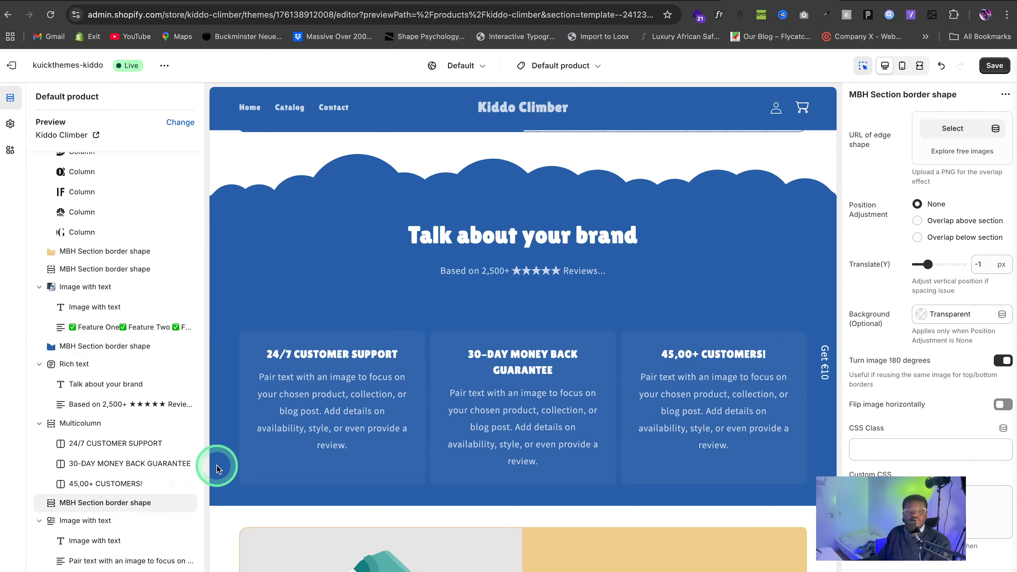
pyautogui.click(952, 128)
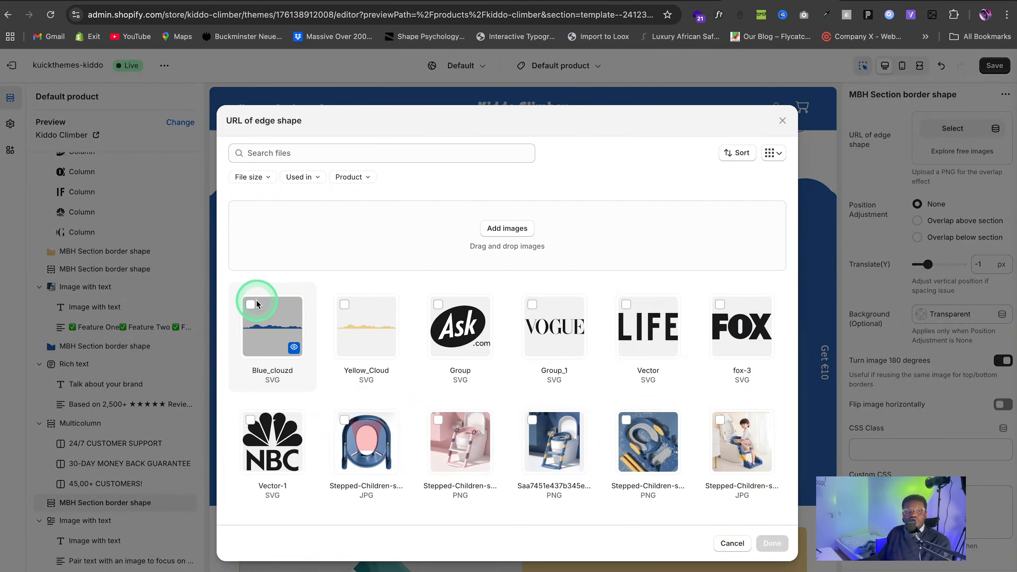
pyautogui.click(772, 543)
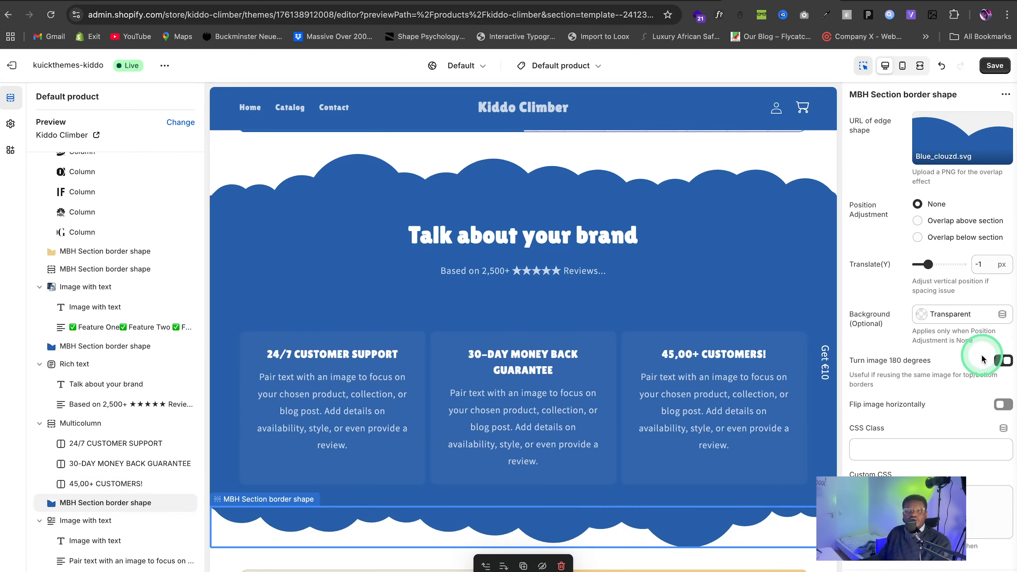
pyautogui.scroll(-4, 641, 433)
pyautogui.scroll(3, 504, 386)
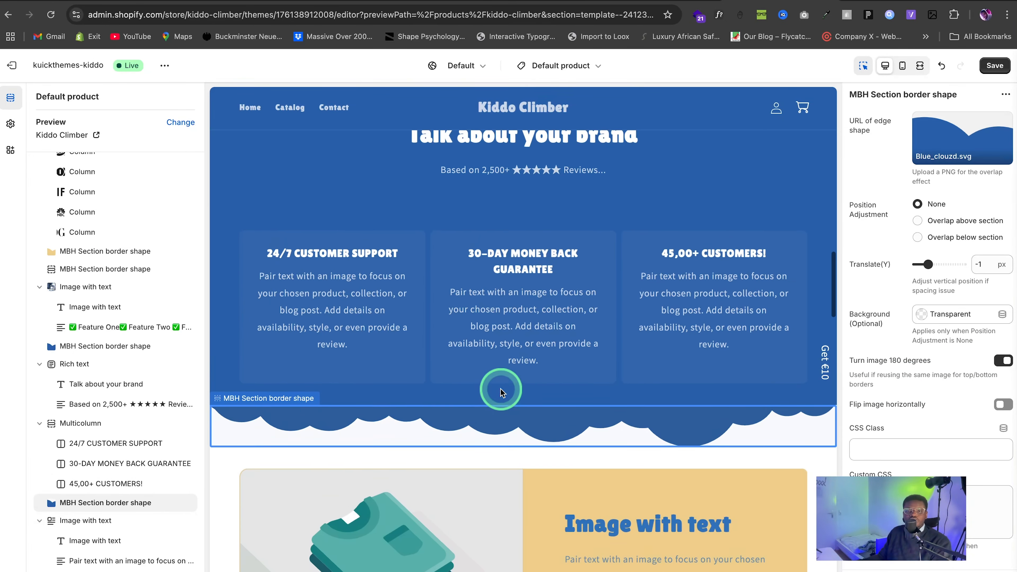
pyautogui.scroll(1, 496, 392)
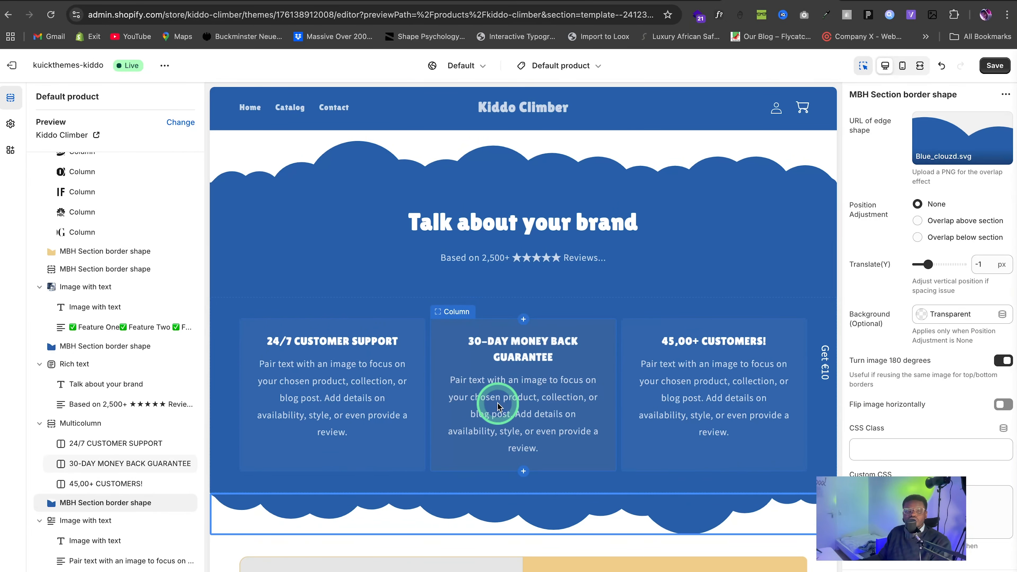
pyautogui.scroll(3, 498, 407)
pyautogui.scroll(-6, 496, 410)
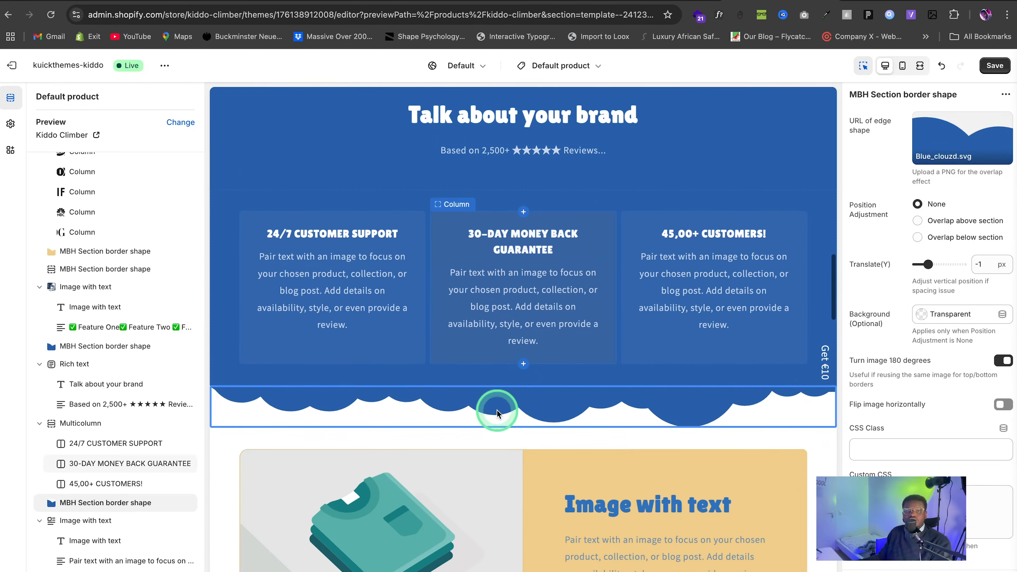
pyautogui.scroll(6, 497, 411)
pyautogui.scroll(-4, 511, 395)
pyautogui.scroll(6, 509, 405)
pyautogui.click(994, 65)
# Step: Set the image of the first yellow Image with text section, below the blue cloud border, to the pink potty ladder PNG
pyautogui.scroll(-13, 633, 331)
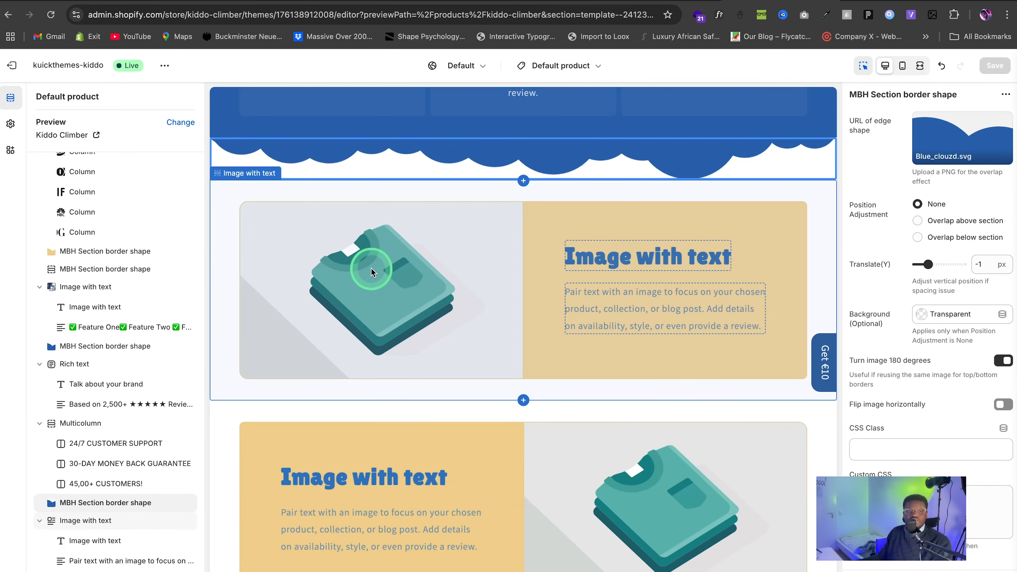
pyautogui.click(382, 292)
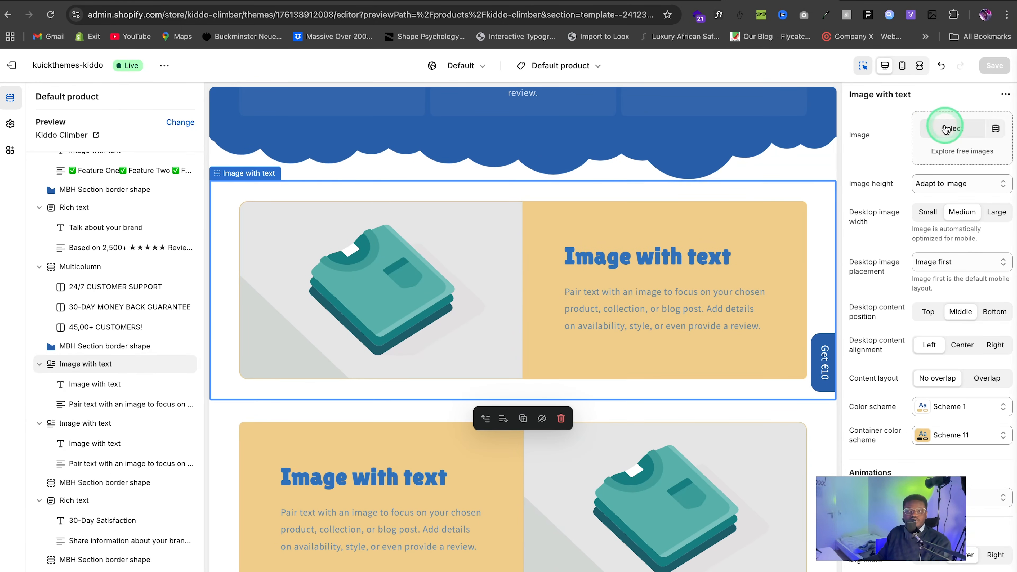
pyautogui.click(935, 129)
pyautogui.click(476, 432)
pyautogui.click(770, 545)
# Step: Set the second yellow Image with text section's image to the JPG of the child on the blue potty ladder, and save the template
pyautogui.click(639, 334)
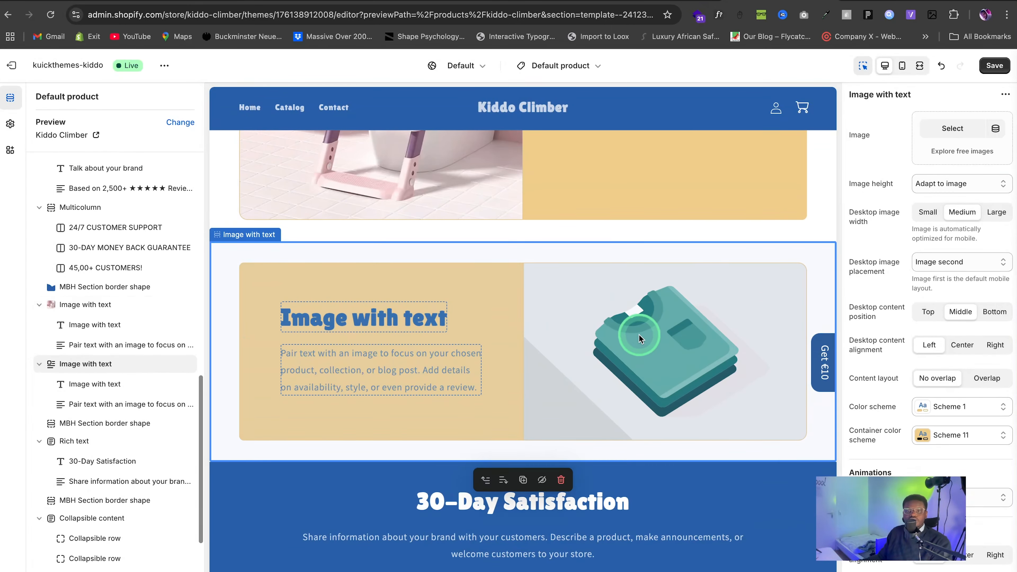
pyautogui.click(961, 128)
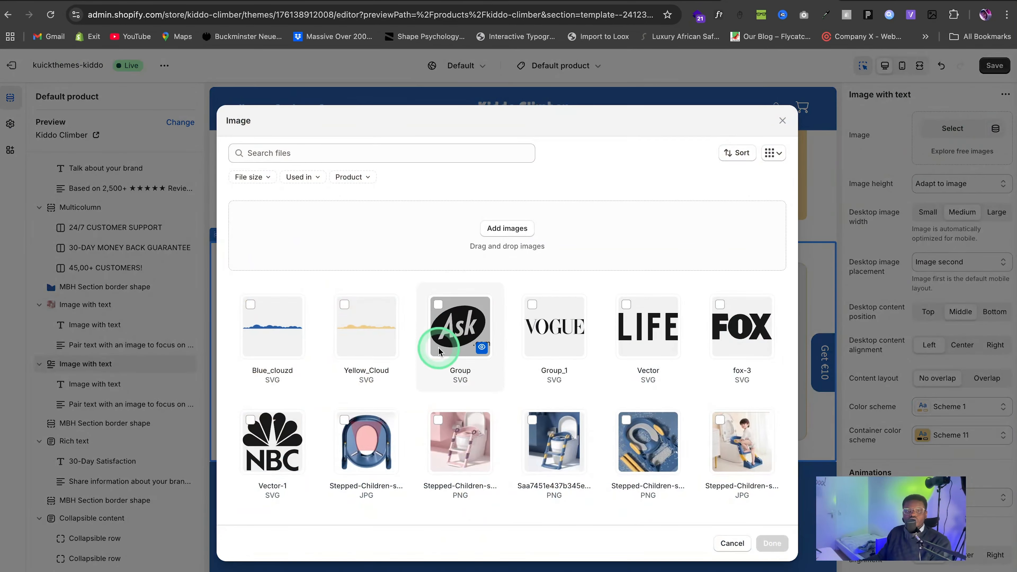
pyautogui.click(464, 442)
pyautogui.click(772, 543)
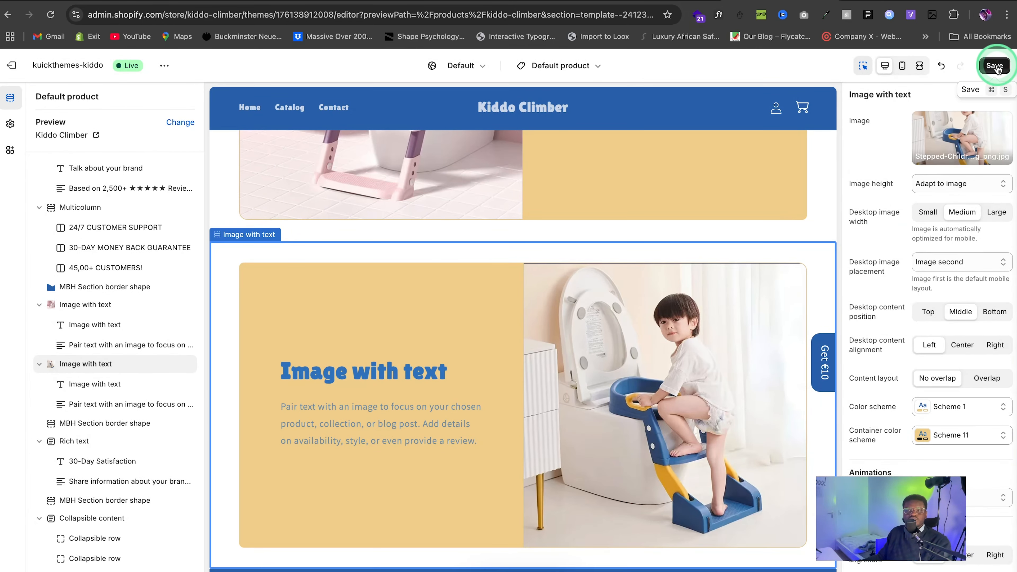
pyautogui.click(996, 66)
# Step: Set Blue_clouzd as the edge shape of the MBH Section border shape above "30-Day Satisfaction"
pyautogui.scroll(-7, 522, 379)
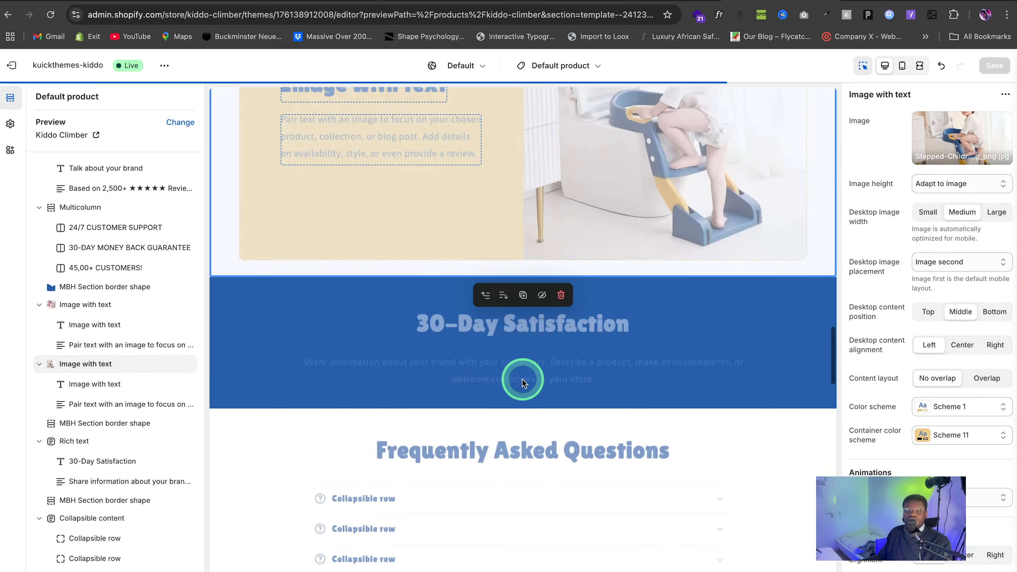
pyautogui.click(279, 346)
pyautogui.click(100, 346)
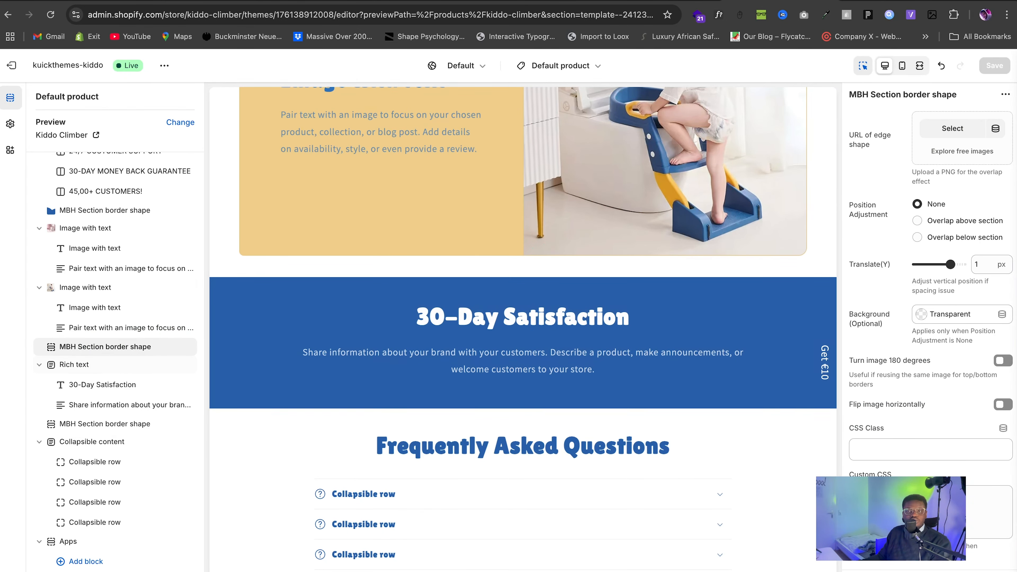
pyautogui.click(920, 142)
pyautogui.click(268, 324)
pyautogui.click(772, 543)
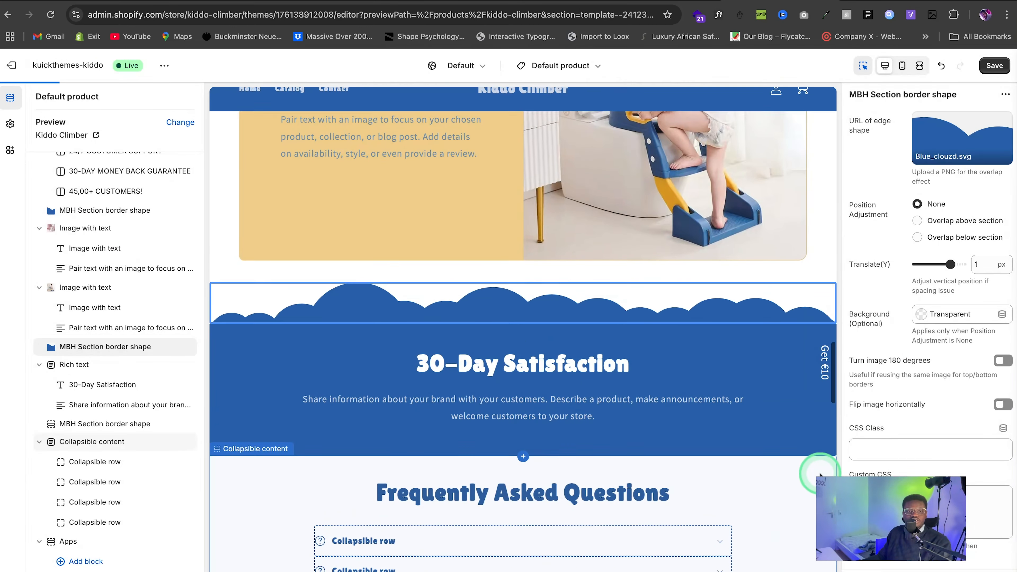
# Step: Set Blue_clouzd as the edge shape of the MBH Section border shape below "30-Day Satisfaction", and save the template
pyautogui.click(116, 425)
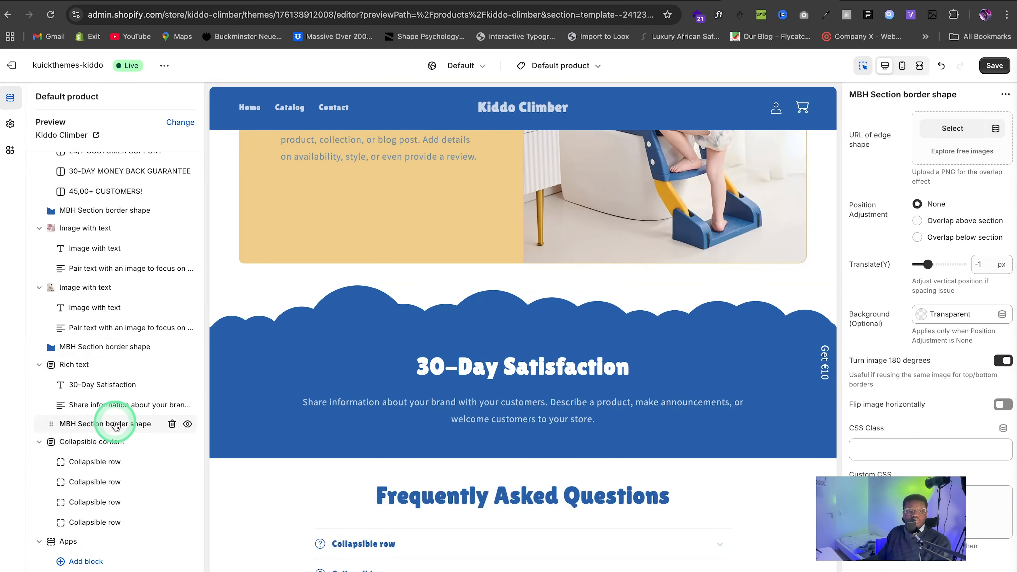
pyautogui.click(952, 127)
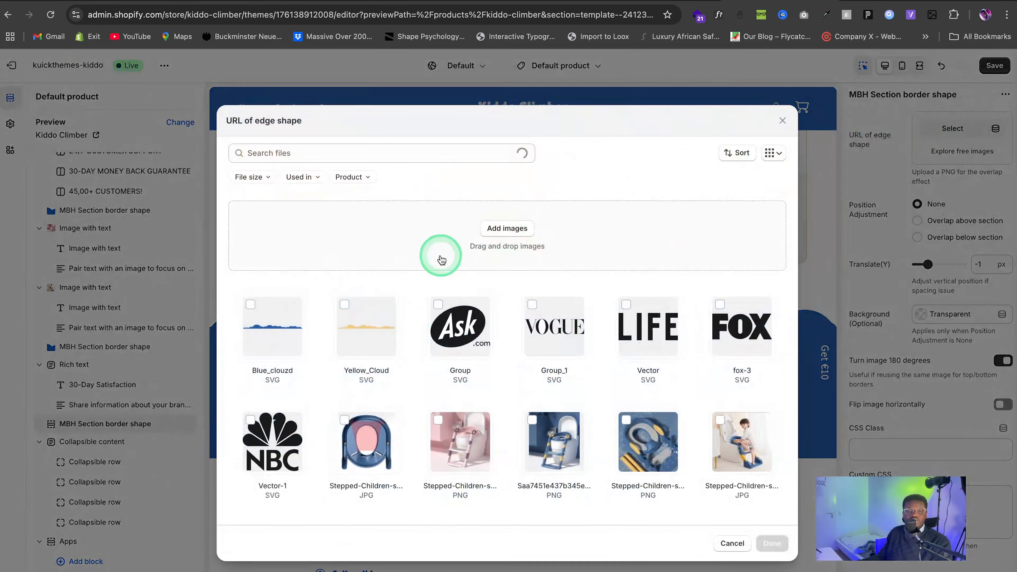
pyautogui.click(273, 325)
pyautogui.click(772, 543)
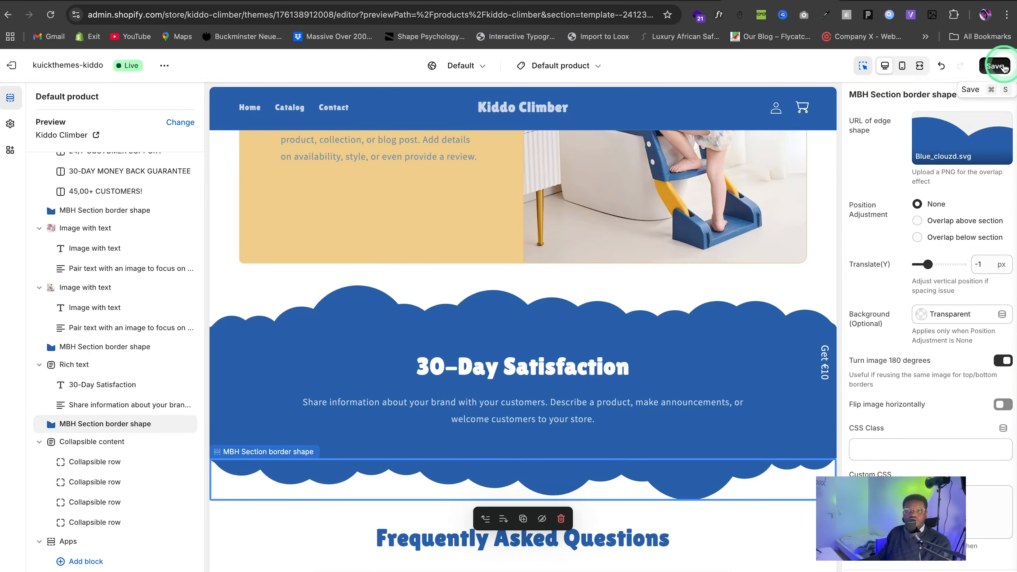
pyautogui.click(997, 66)
# Step: Review the lower product page from the Image with text sections through the FAQ and product reviews to the footer
pyautogui.scroll(-10, 560, 424)
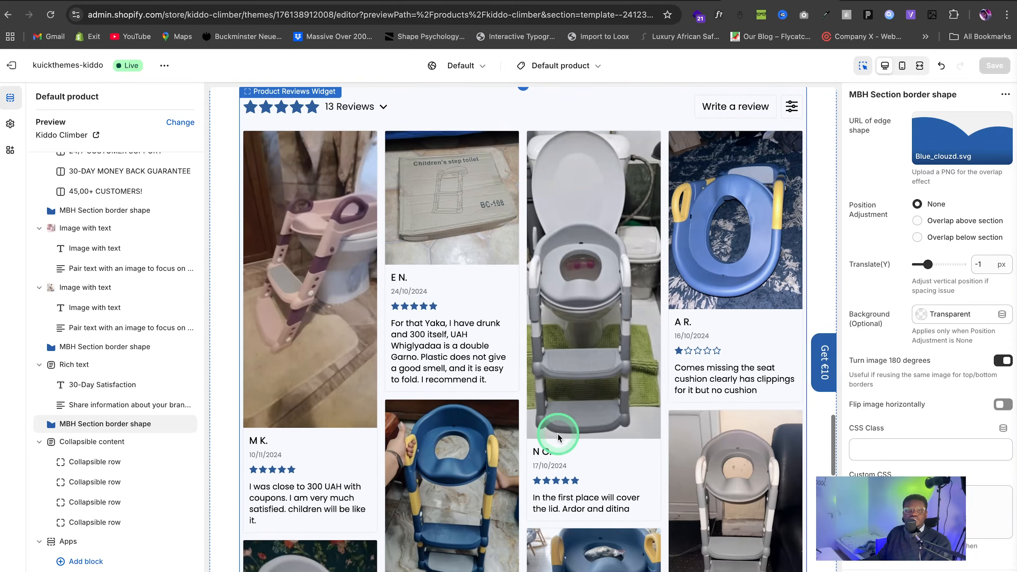
pyautogui.scroll(4, 556, 438)
pyautogui.scroll(-10, 552, 439)
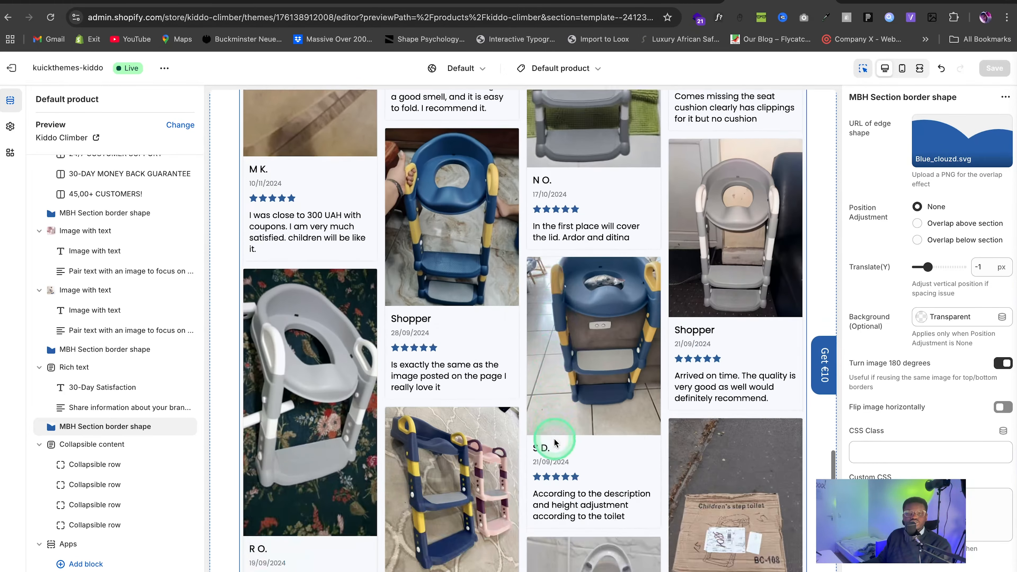
pyautogui.scroll(-10, 555, 441)
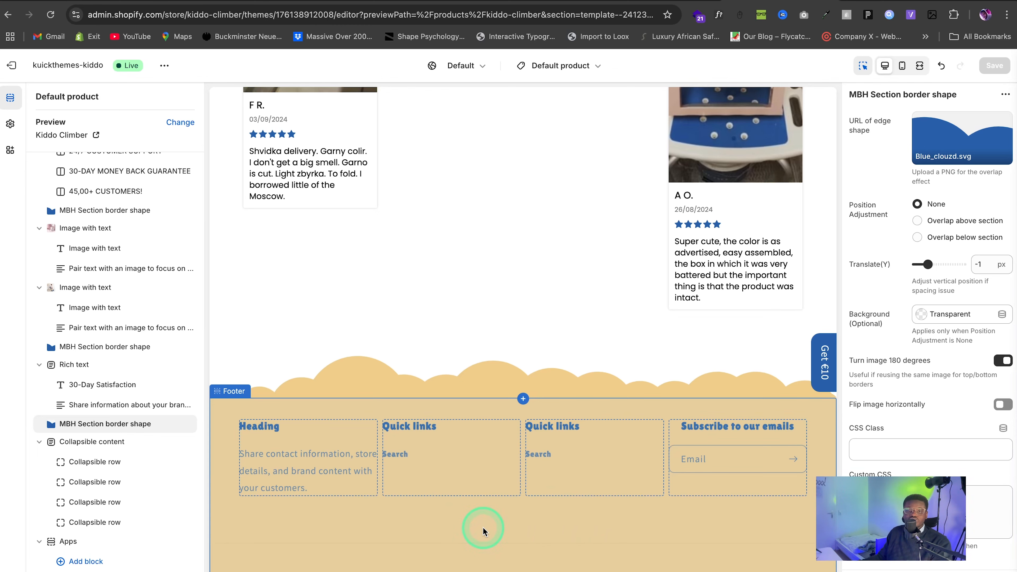
pyautogui.scroll(15, 486, 537)
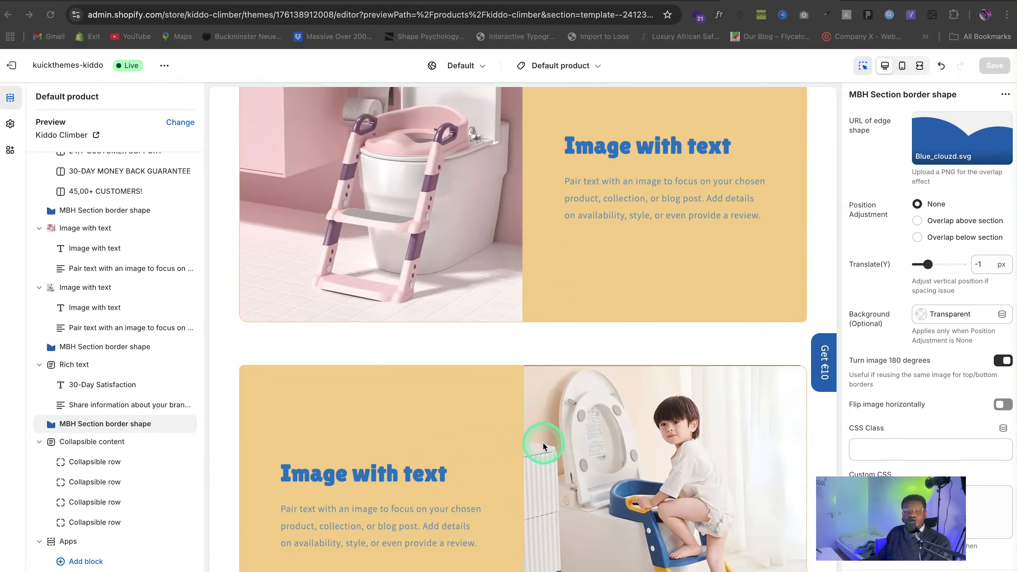
pyautogui.scroll(-15, 560, 443)
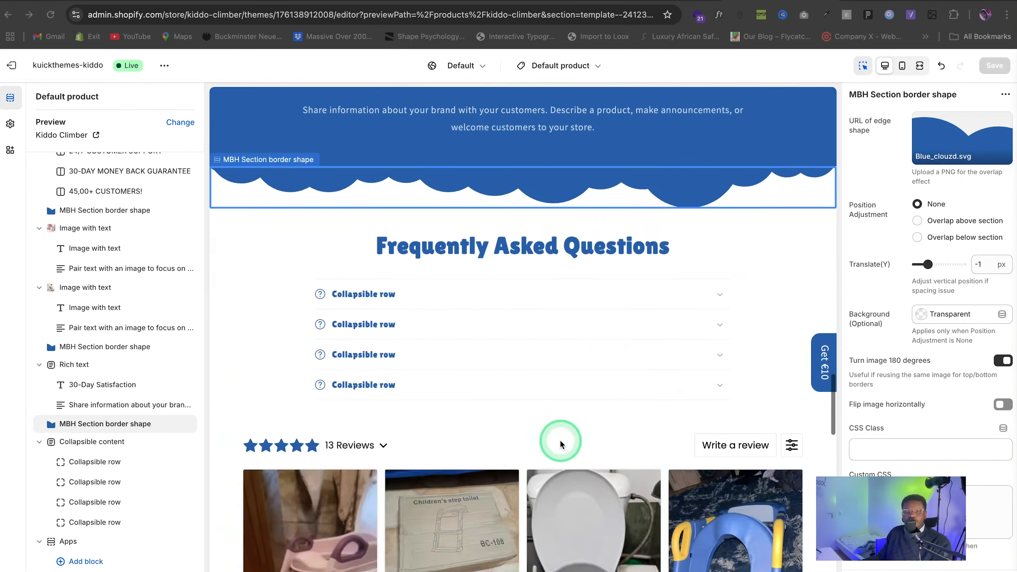
pyautogui.scroll(20, 560, 443)
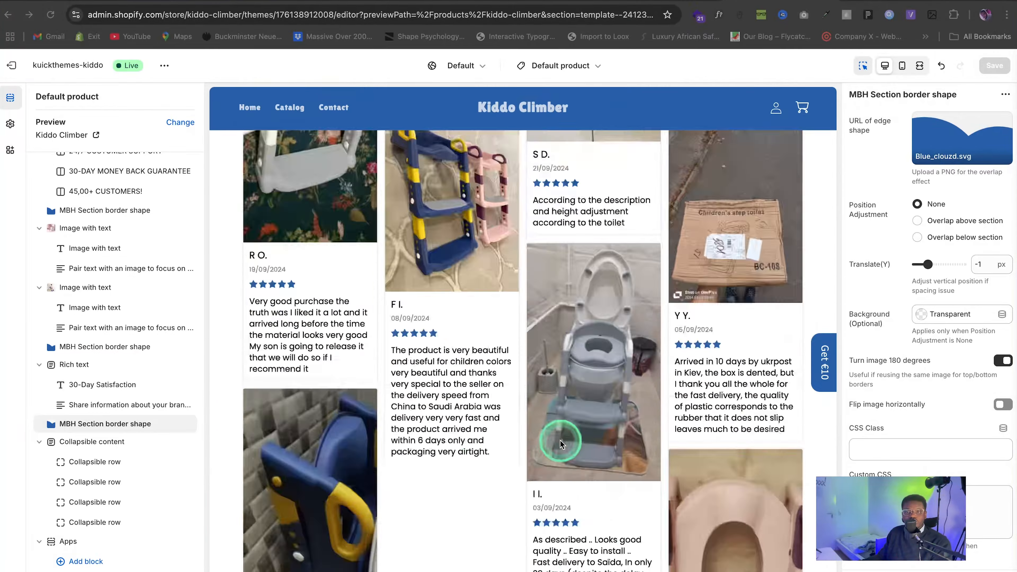
pyautogui.scroll(-10, 560, 444)
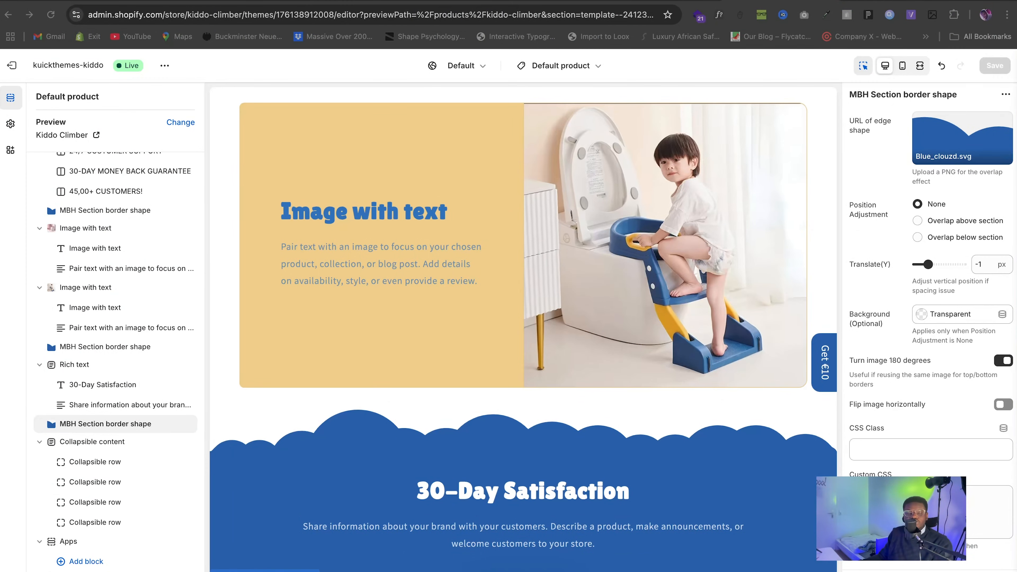
# Step: Leave the theme editor, search the apps for 17track and open the 17TRACK app's listing
pyautogui.click(719, 294)
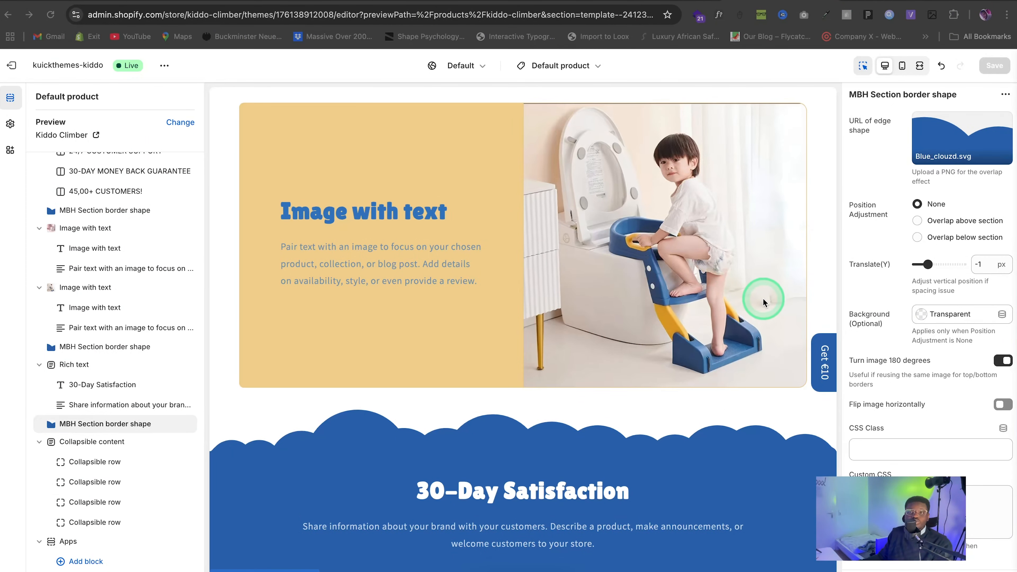
pyautogui.click(13, 66)
pyautogui.click(56, 492)
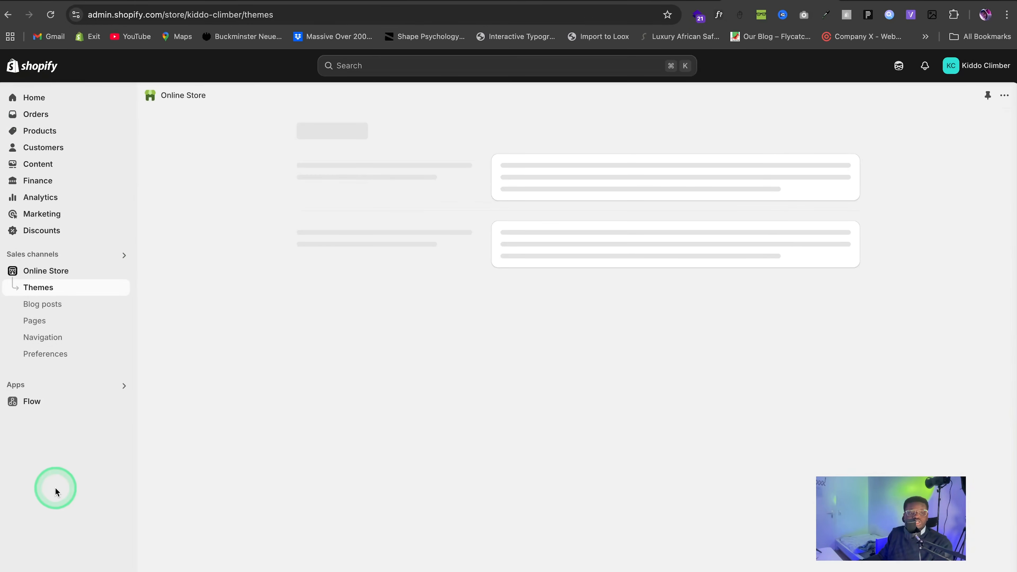
pyautogui.click(35, 391)
pyautogui.click(565, 85)
pyautogui.write('1')
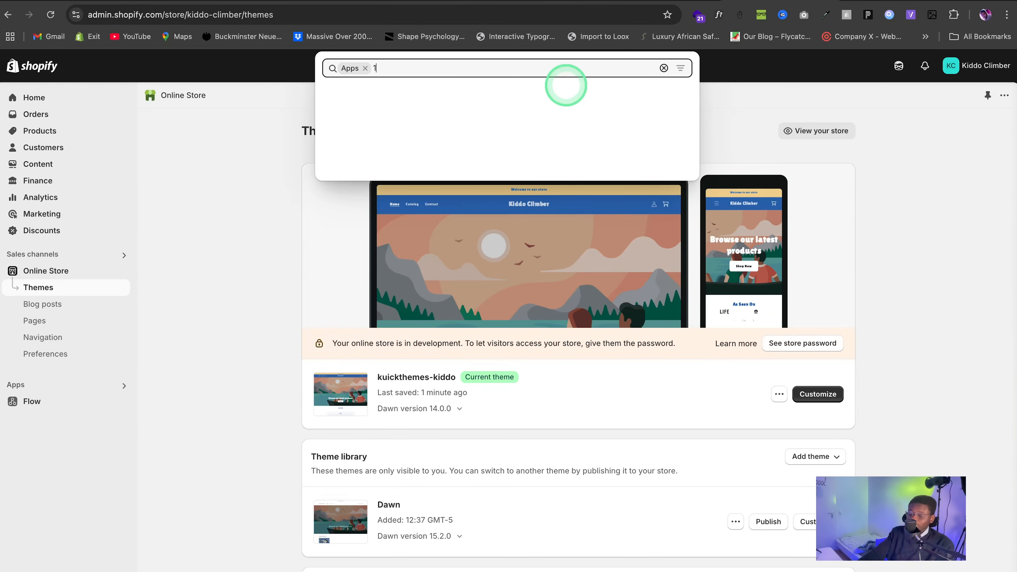
pyautogui.write('7track')
pyautogui.click(468, 98)
# Step: Install the 17TRACK app on the store and proceed past its welcome dialog
pyautogui.click(171, 389)
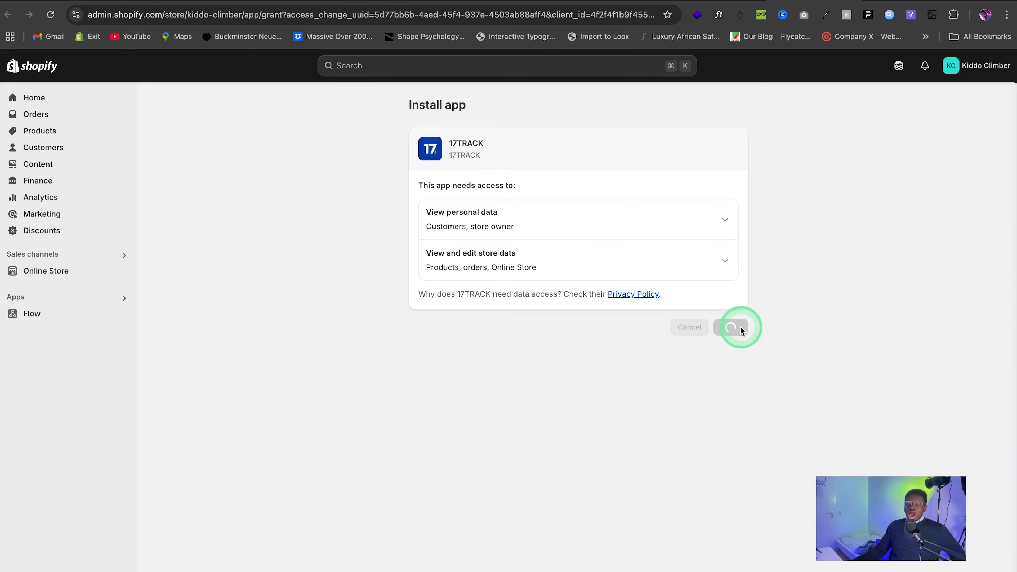
pyautogui.click(778, 424)
pyautogui.click(779, 424)
pyautogui.click(778, 424)
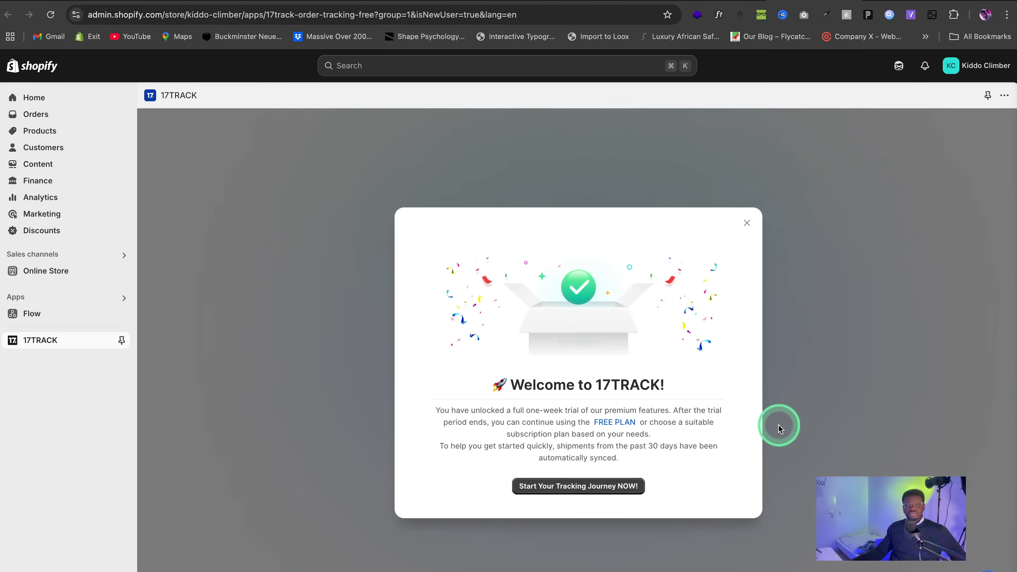
pyautogui.click(624, 486)
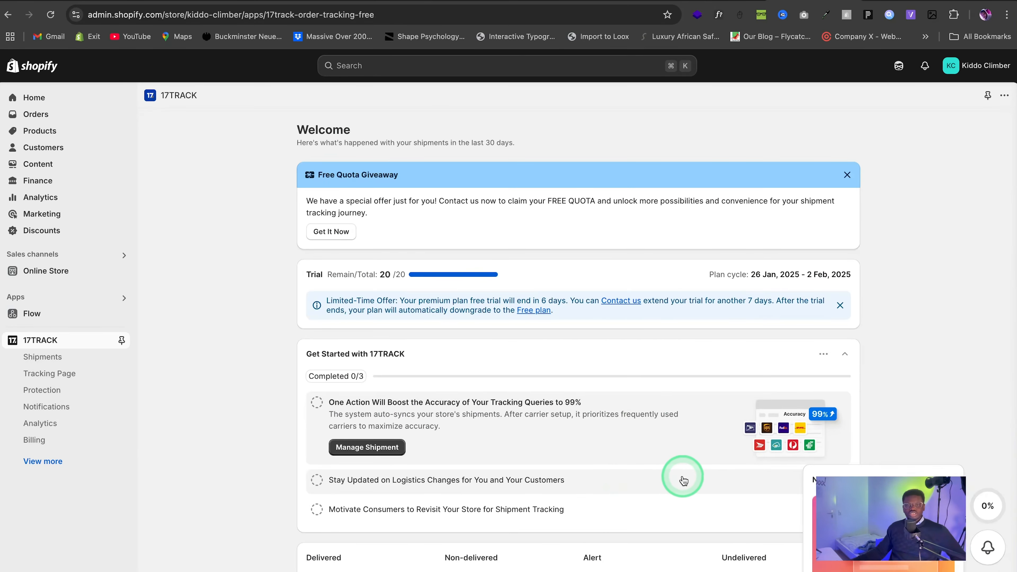
# Step: Open 17TRACK's tracking page settings and copy the kiddo-climber tracking page URL
pyautogui.scroll(-15, 685, 480)
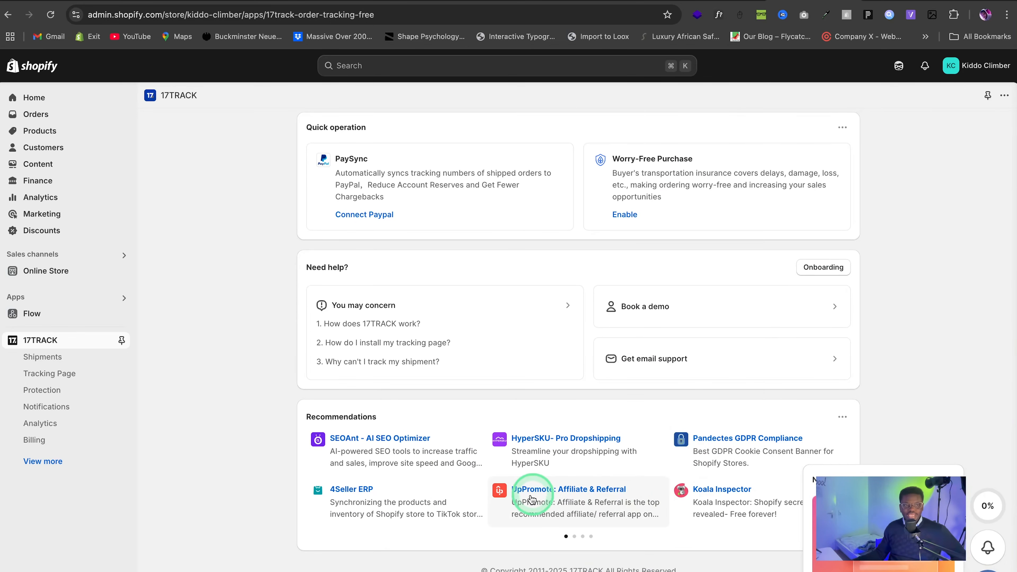
pyautogui.scroll(5, 531, 499)
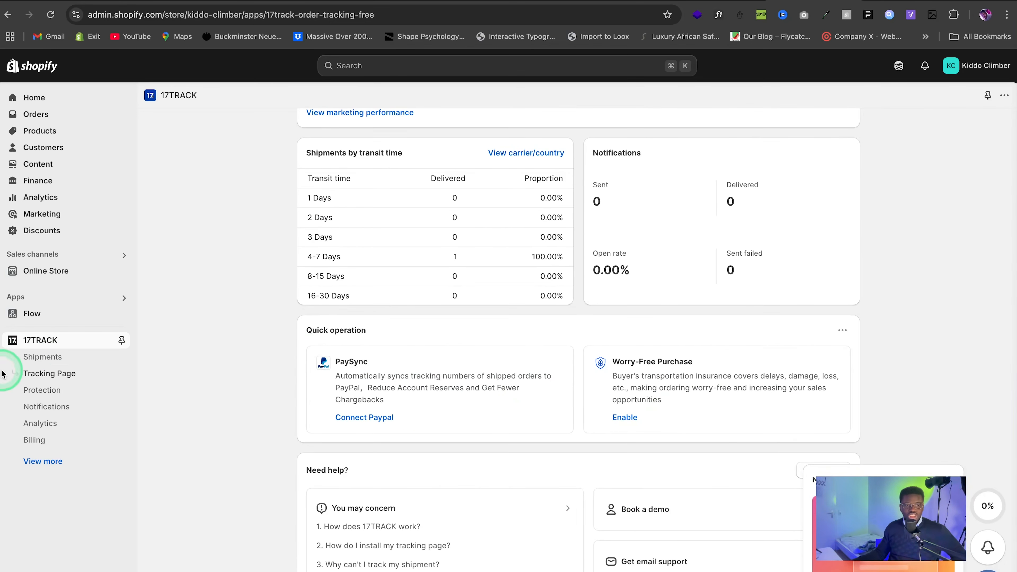
pyautogui.click(61, 379)
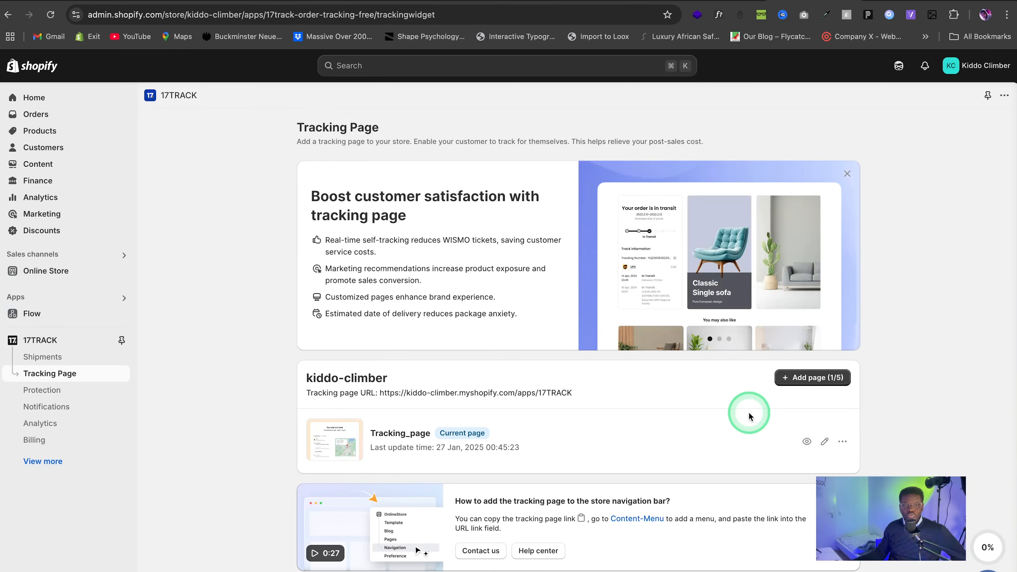
pyautogui.scroll(-6, 749, 416)
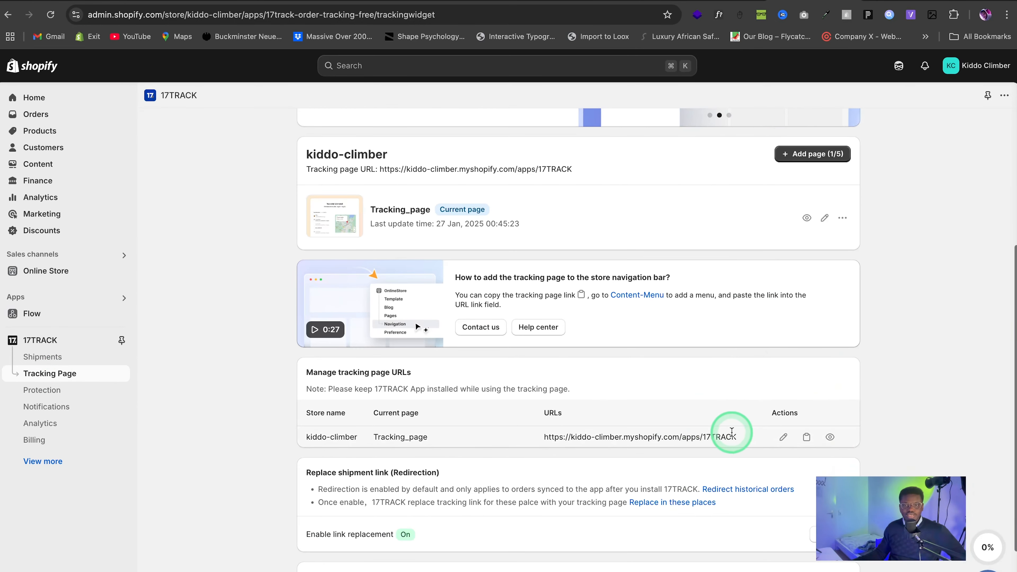
pyautogui.moveTo(733, 436); pyautogui.dragTo(545, 435)
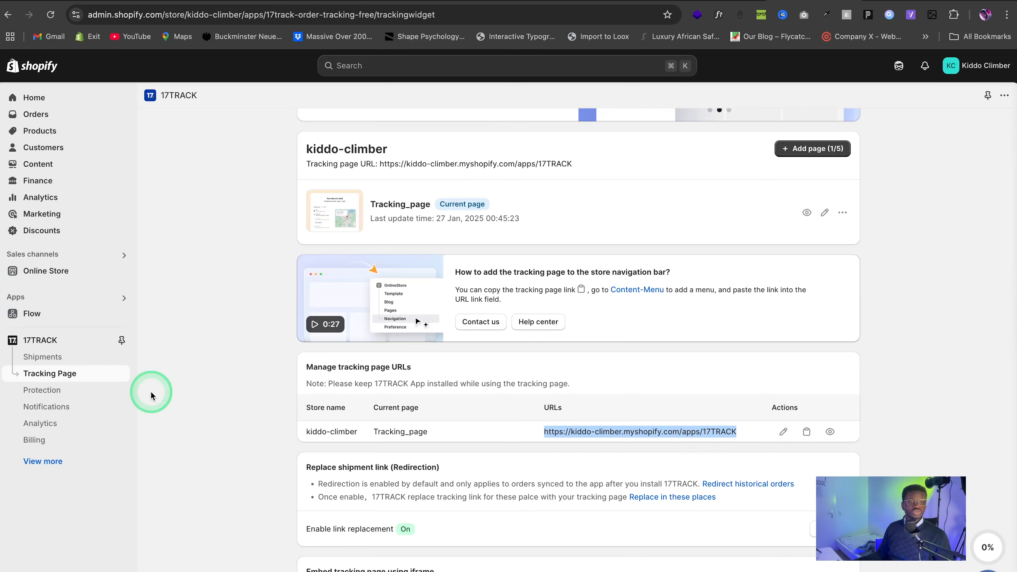
# Step: Add a Tracking item linked to the copied 17TRACK page URL to the store's Main menu, and save the menu
pyautogui.click(48, 276)
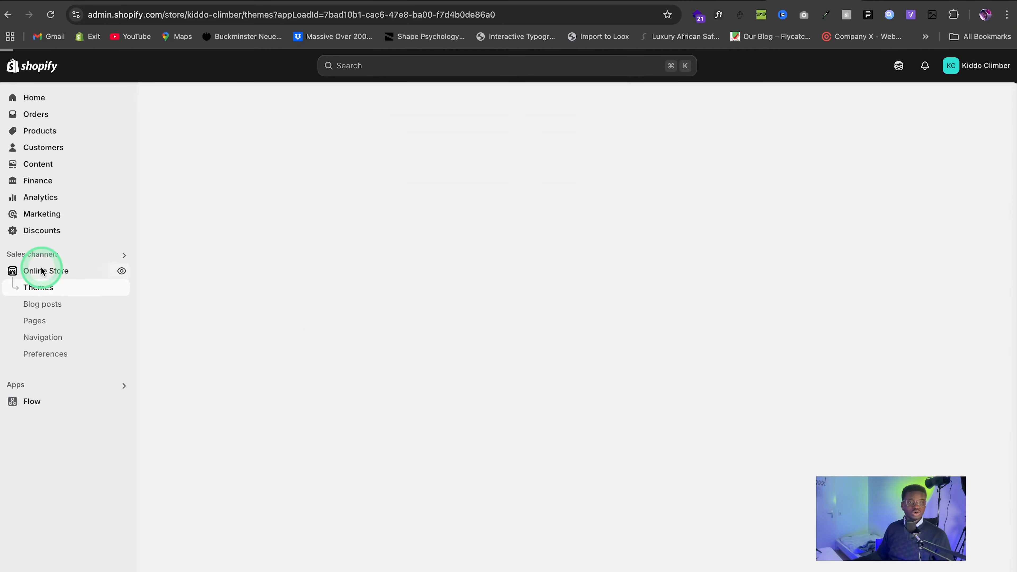
pyautogui.click(44, 340)
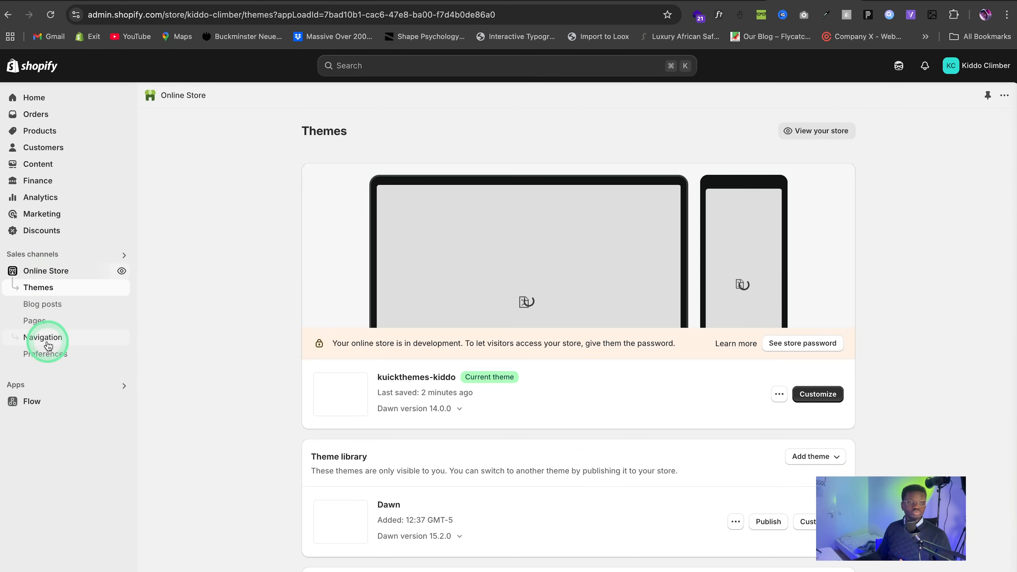
pyautogui.click(44, 339)
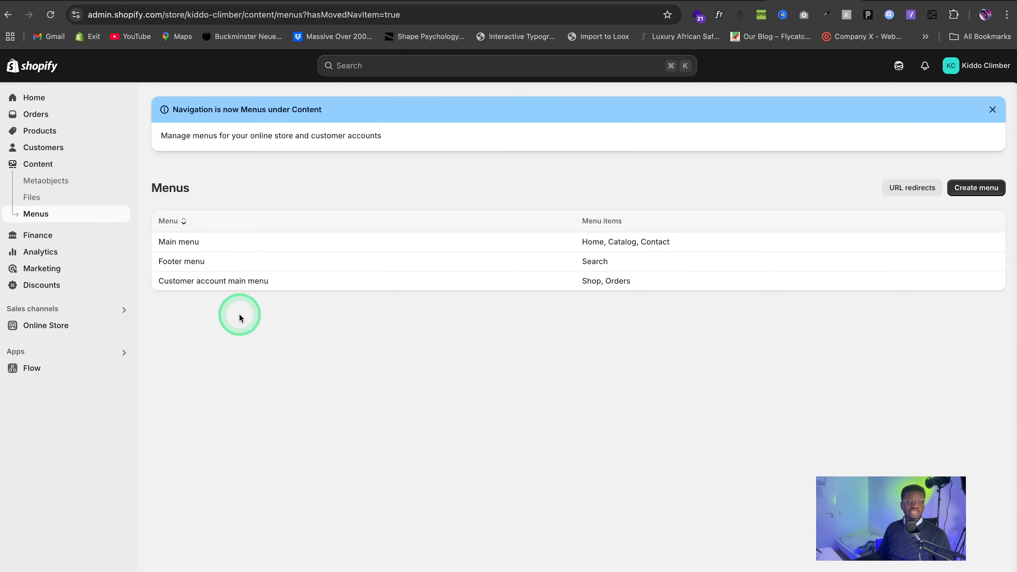
pyautogui.click(641, 241)
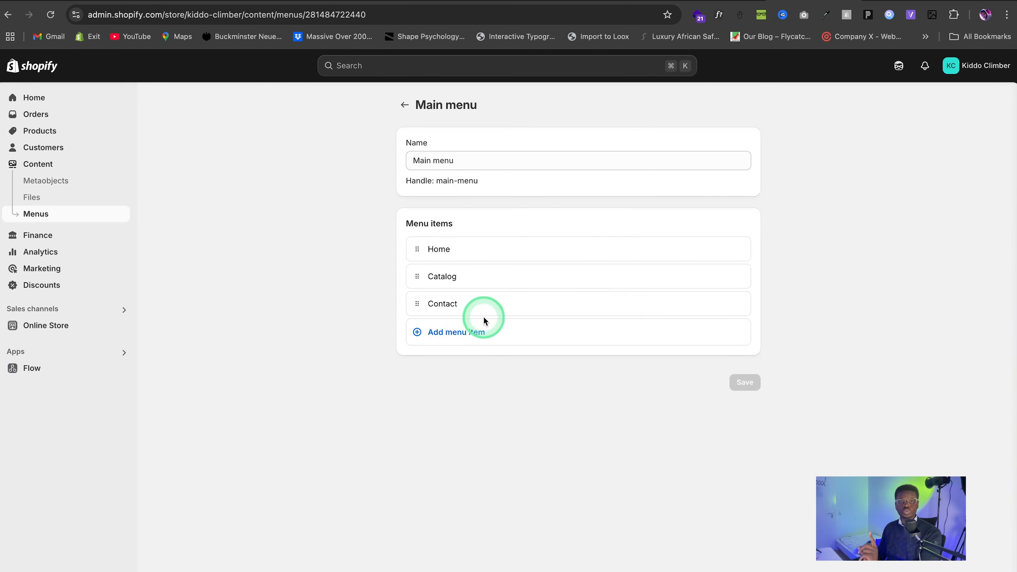
pyautogui.click(465, 332)
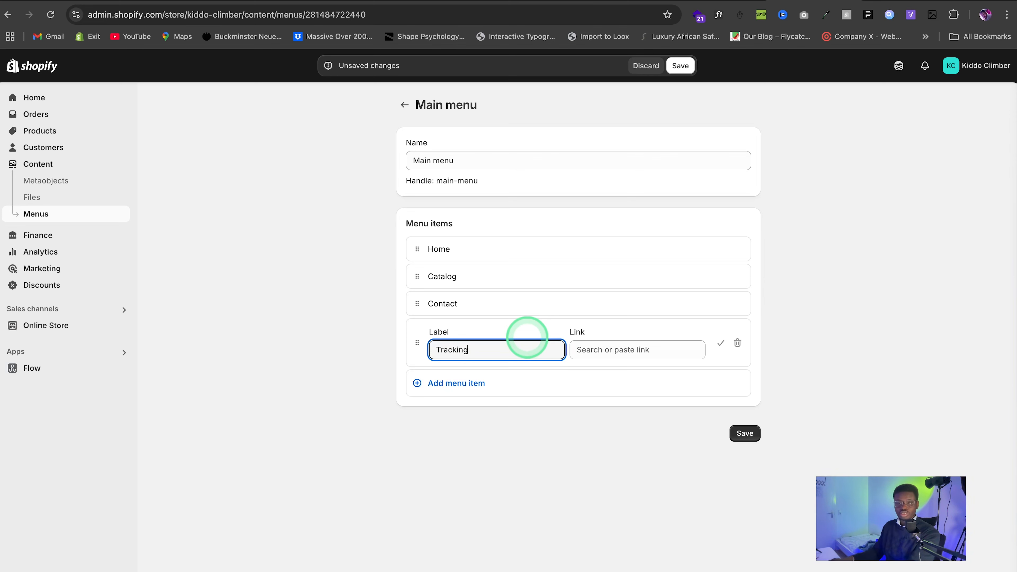
pyautogui.click(661, 350)
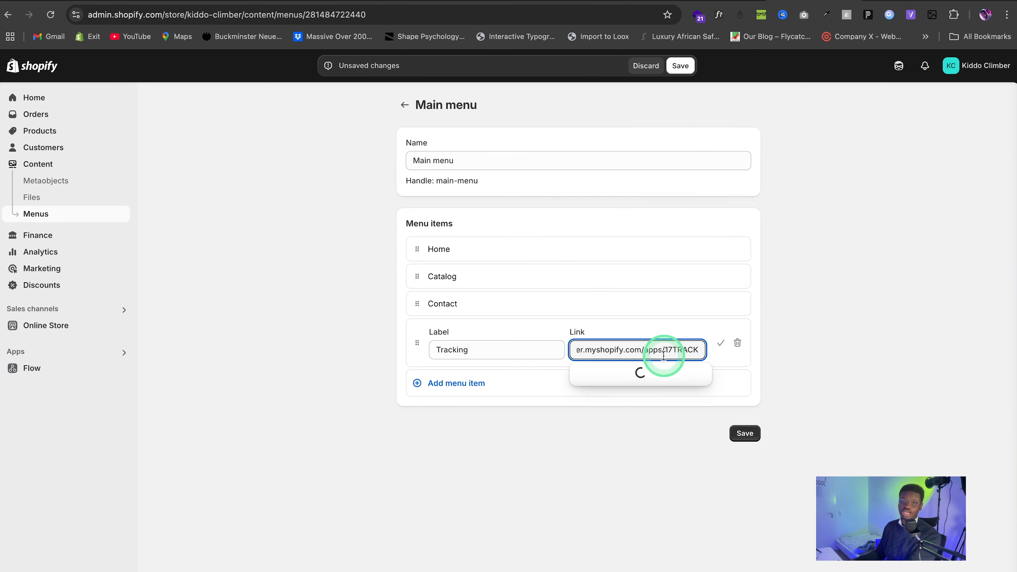
pyautogui.click(671, 375)
pyautogui.click(745, 432)
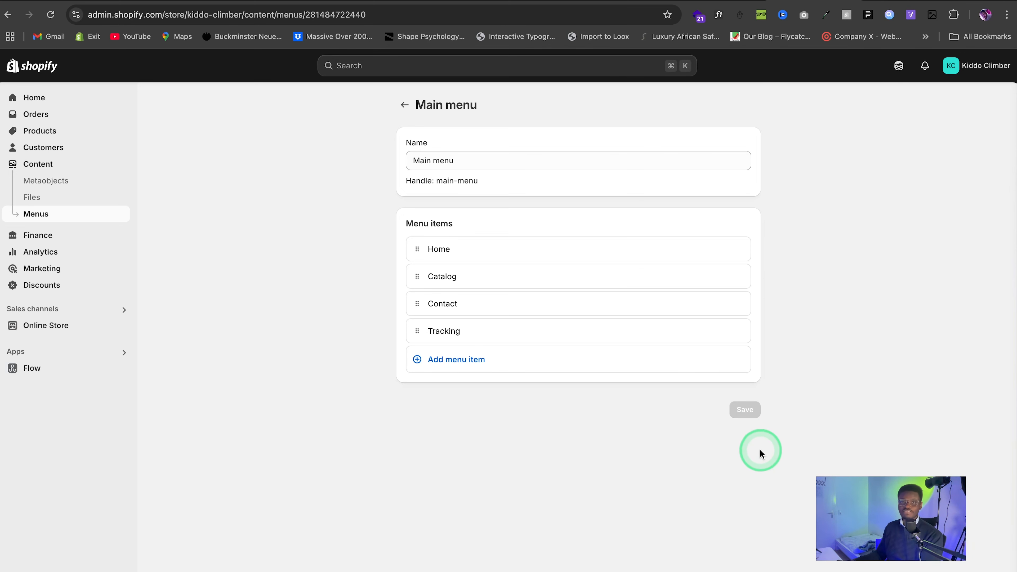
# Step: Open the kuickthemes-kiddo theme for customizing on the default product template, and reload the editor
pyautogui.click(66, 328)
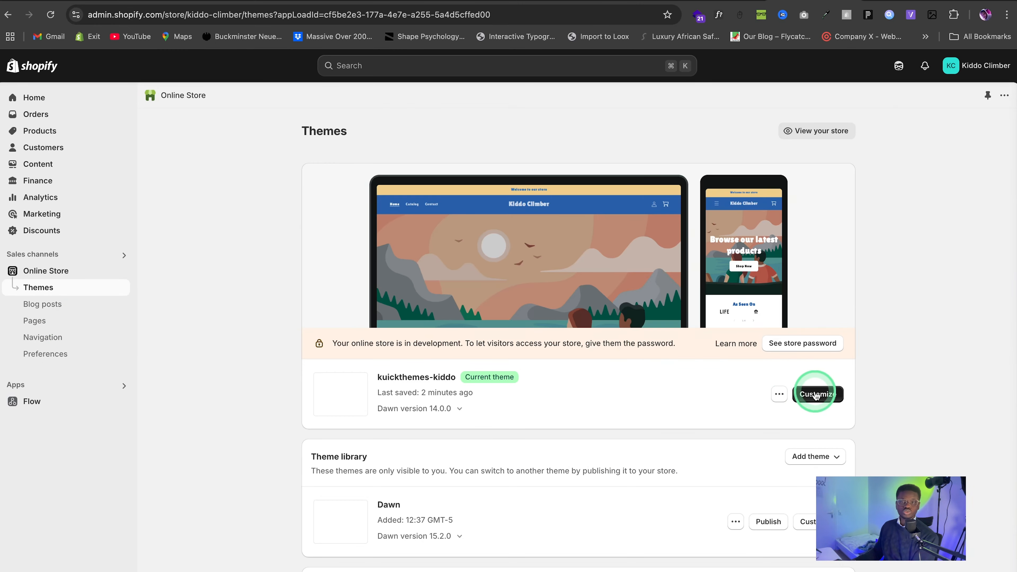
pyautogui.click(813, 394)
pyautogui.click(578, 66)
pyautogui.click(539, 137)
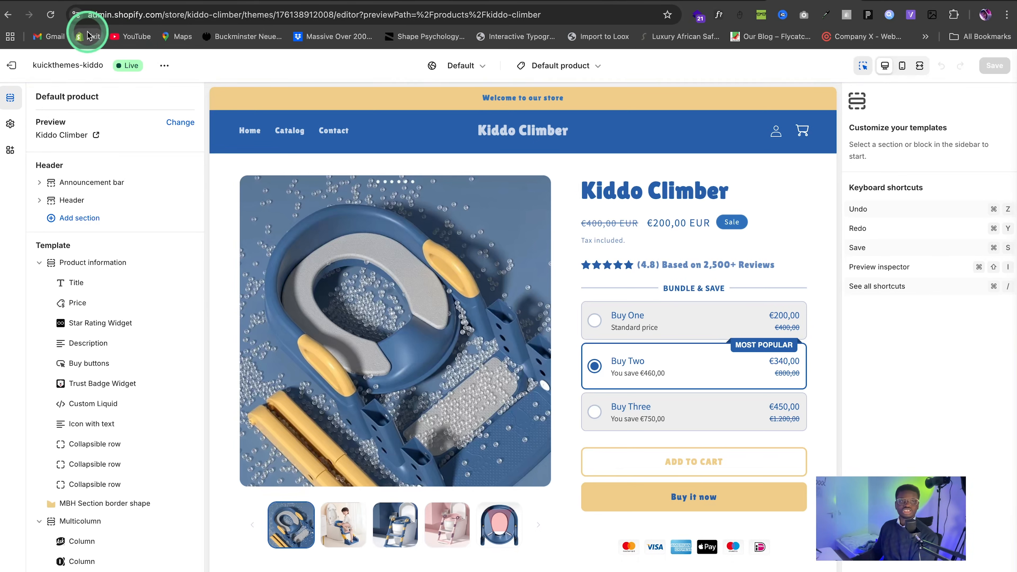
pyautogui.click(52, 18)
# Step: Follow the Tracking link in the store header and look over the order tracking page
pyautogui.click(379, 132)
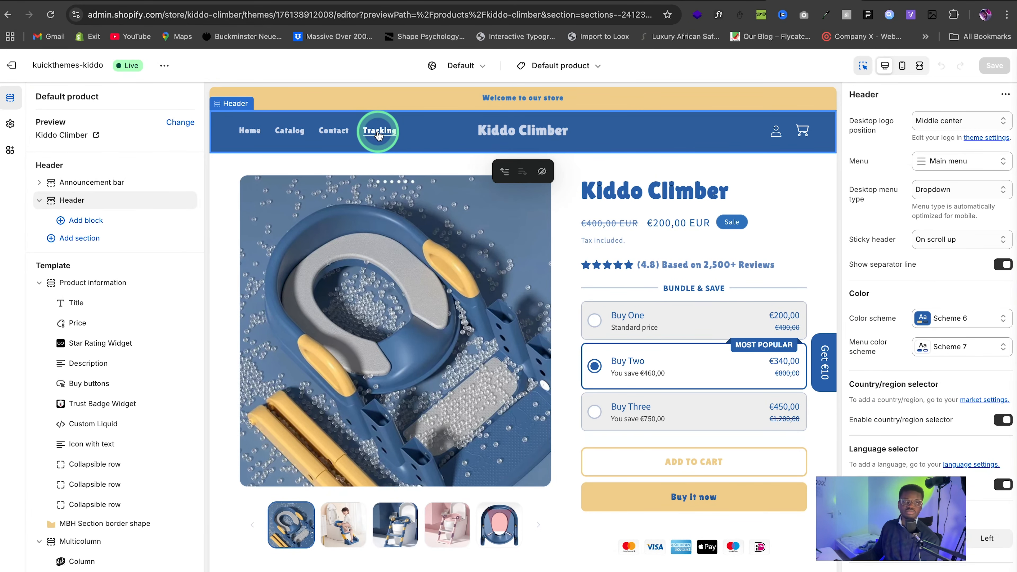
pyautogui.click(380, 136)
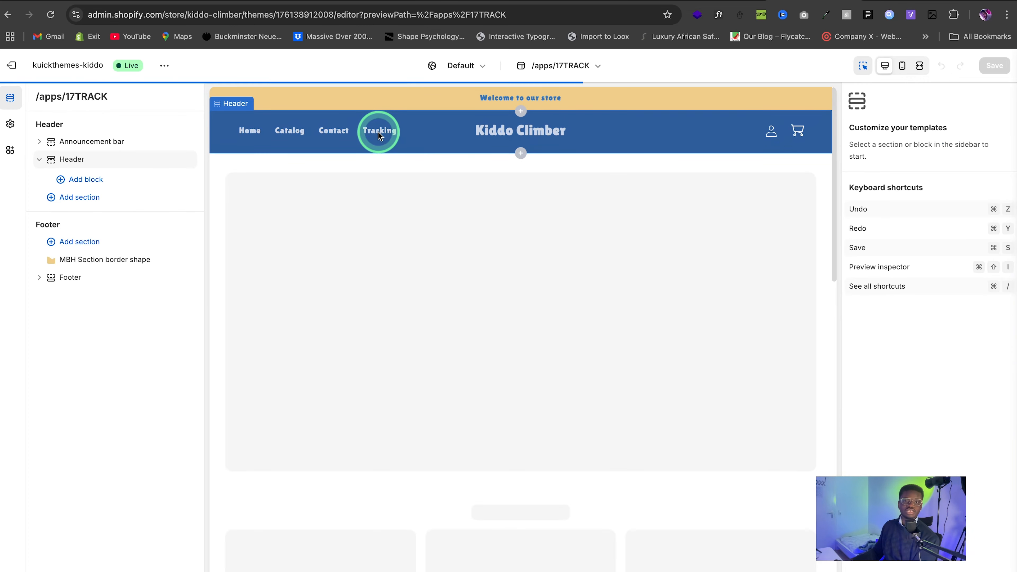
pyautogui.scroll(-3, 483, 287)
pyautogui.scroll(3, 485, 288)
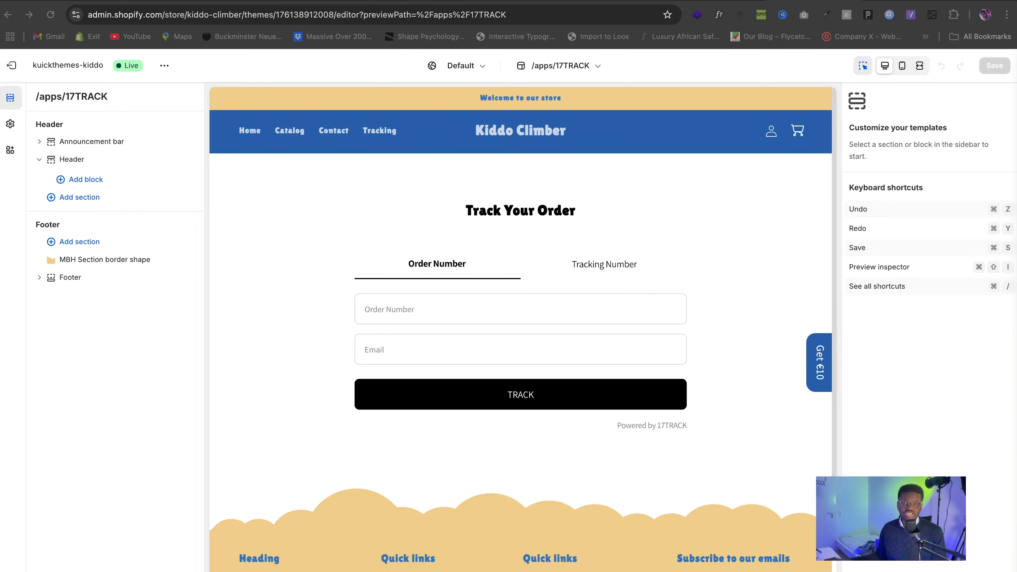
# Step: Go to the home page and set the Image banner's first image to the Baby-Toilet-Folding JPG of the child holding a toy plane
pyautogui.click(252, 135)
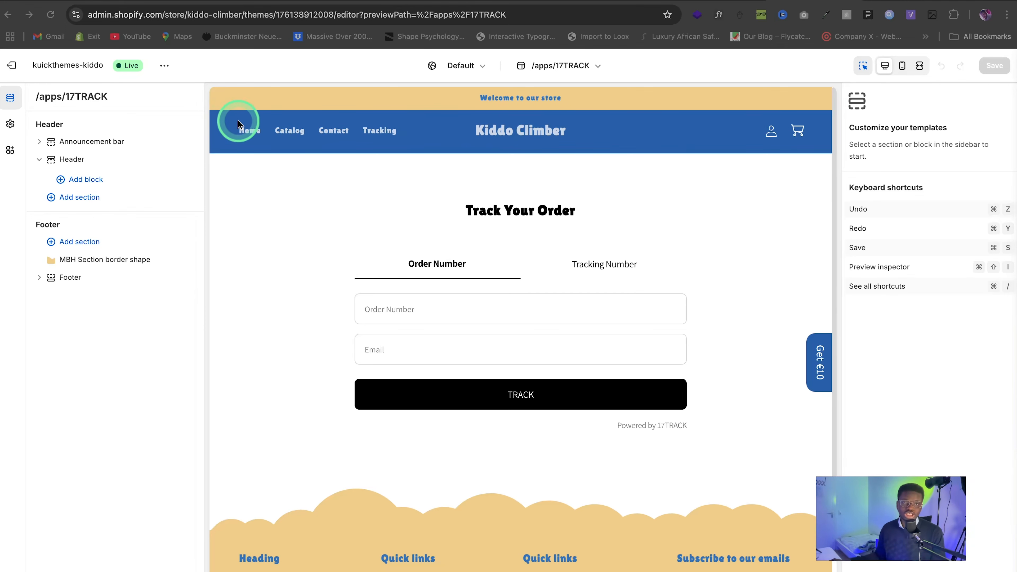
pyautogui.click(252, 134)
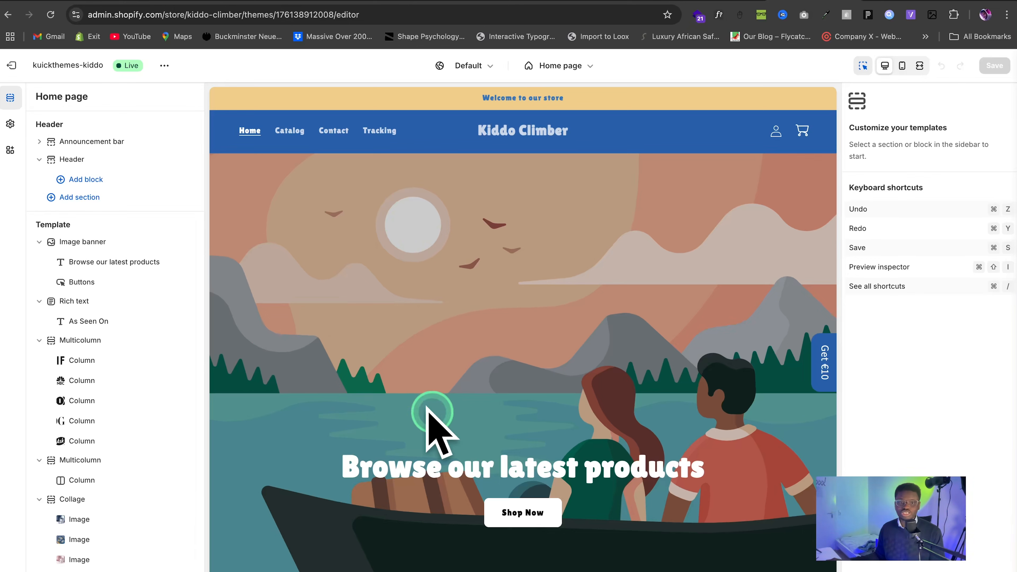
pyautogui.click(428, 231)
pyautogui.click(956, 134)
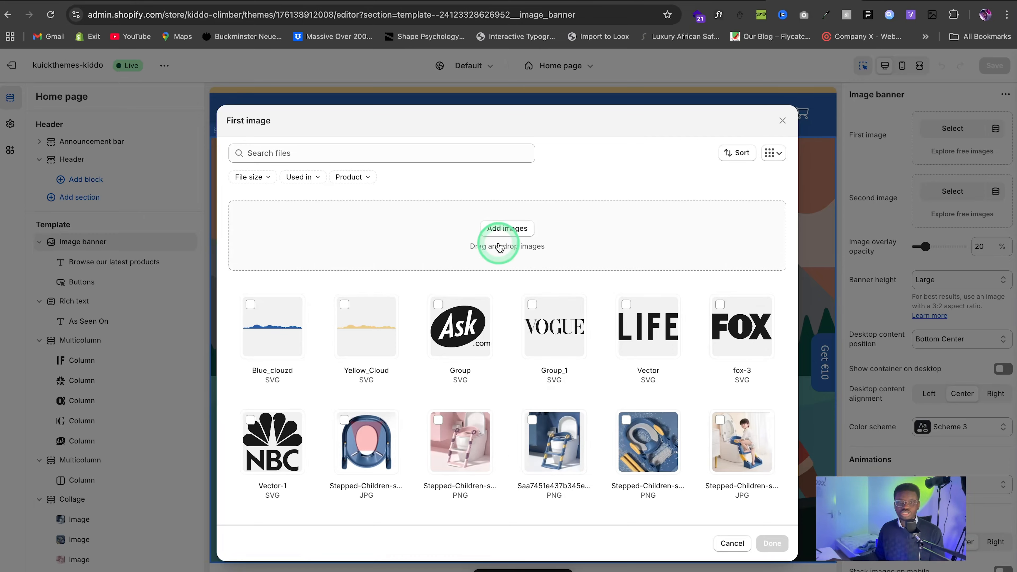
pyautogui.click(507, 229)
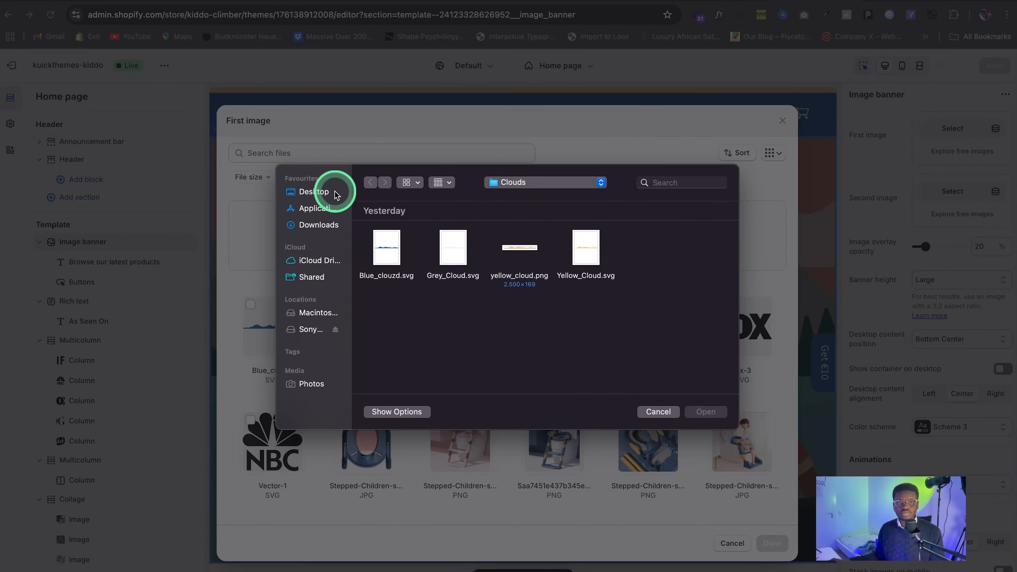
pyautogui.click(328, 190)
pyautogui.click(778, 539)
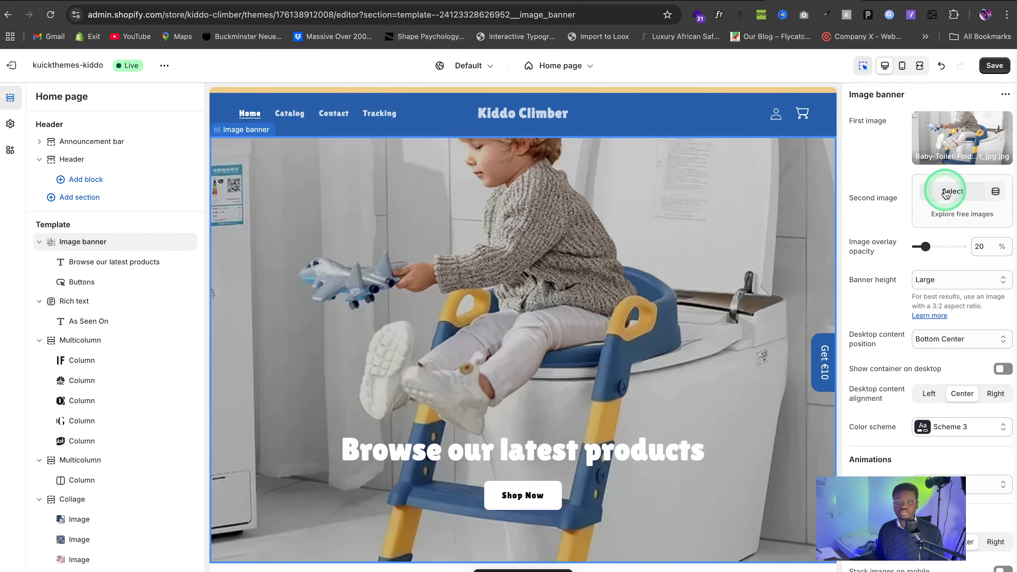
# Step: Set the Image banner's second image to the Stepped-Children PNG of the blue and grey potty seat, and save the home page
pyautogui.click(935, 192)
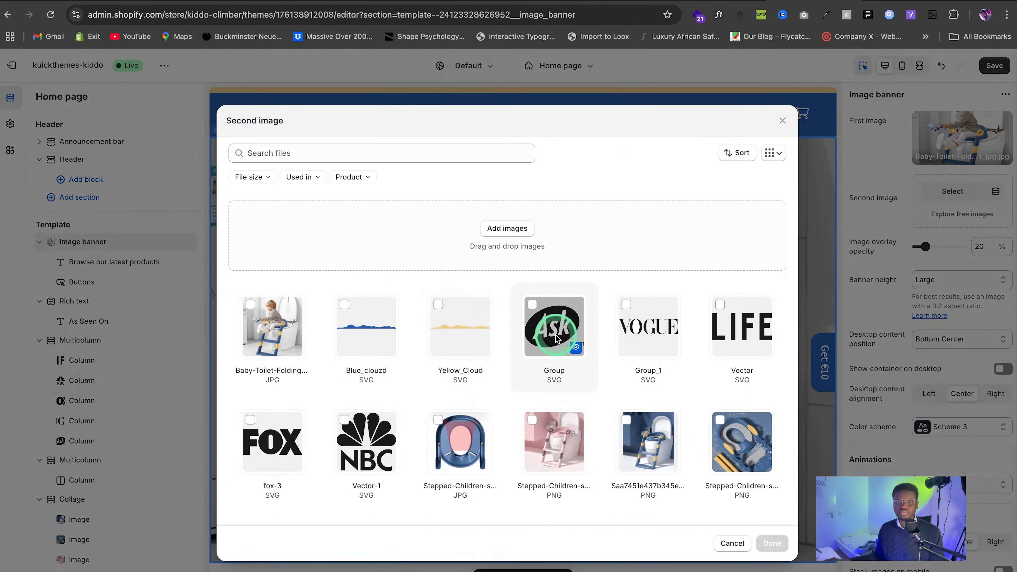
pyautogui.click(727, 359)
pyautogui.click(772, 543)
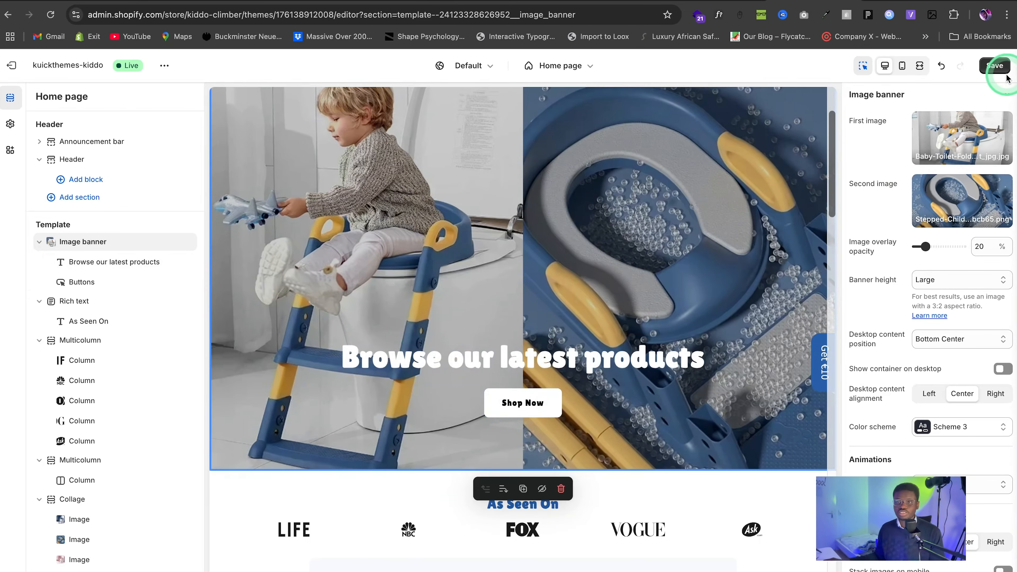
pyautogui.click(1002, 73)
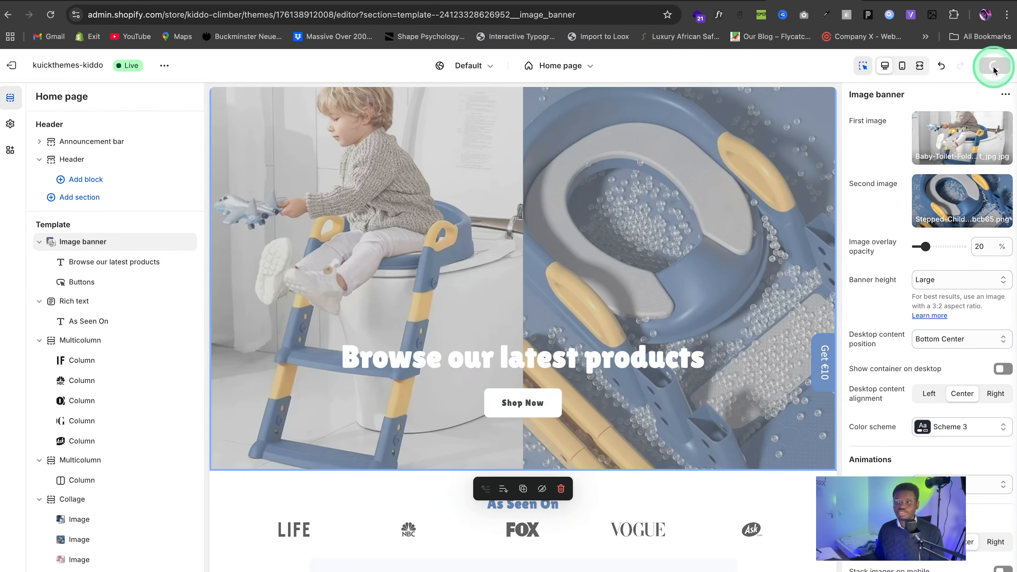
# Step: Review the home page from the As Seen On logos through the testimonial, collage and brand text to the Featured product
pyautogui.scroll(-3, 588, 397)
pyautogui.scroll(-1, 588, 396)
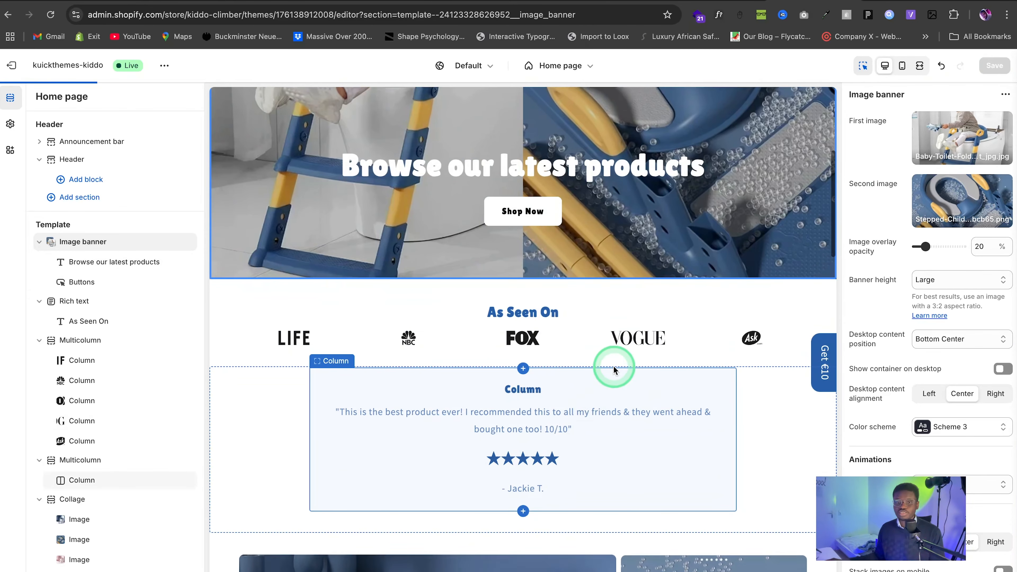
pyautogui.scroll(-6, 784, 292)
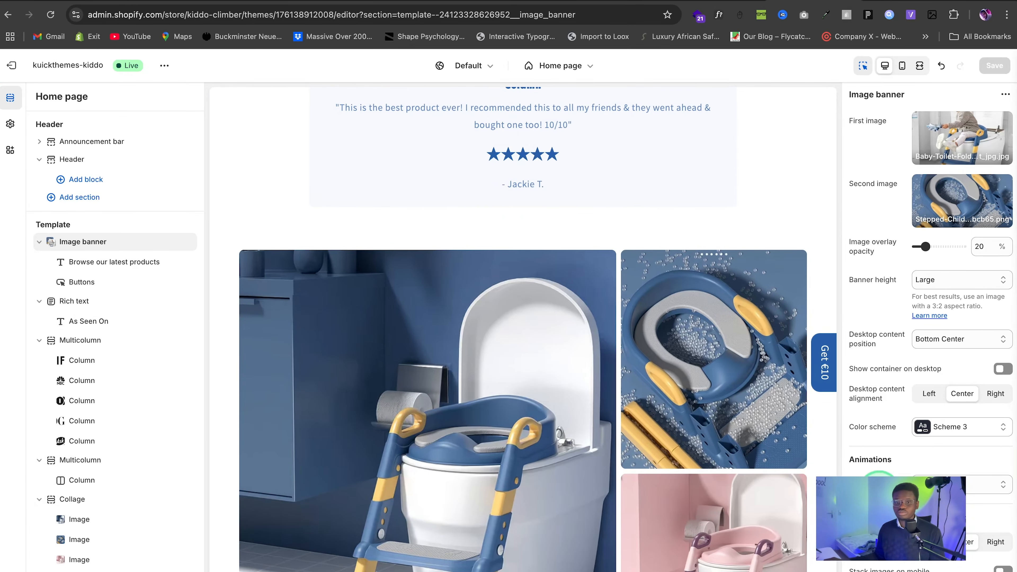
pyautogui.scroll(-5, 688, 458)
pyautogui.scroll(4, 680, 456)
pyautogui.scroll(3, 680, 456)
pyautogui.scroll(-12, 680, 456)
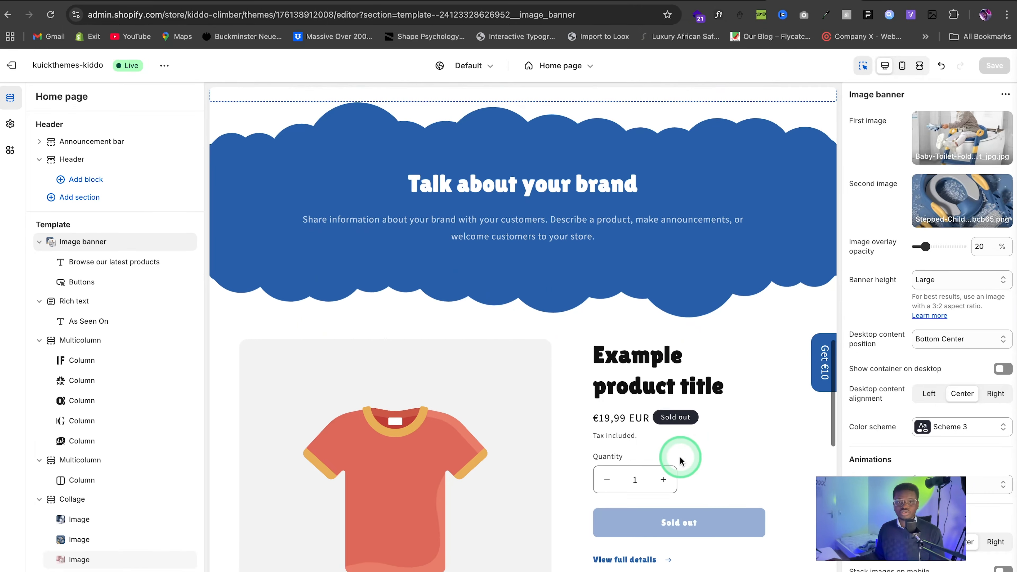
pyautogui.scroll(-4, 680, 457)
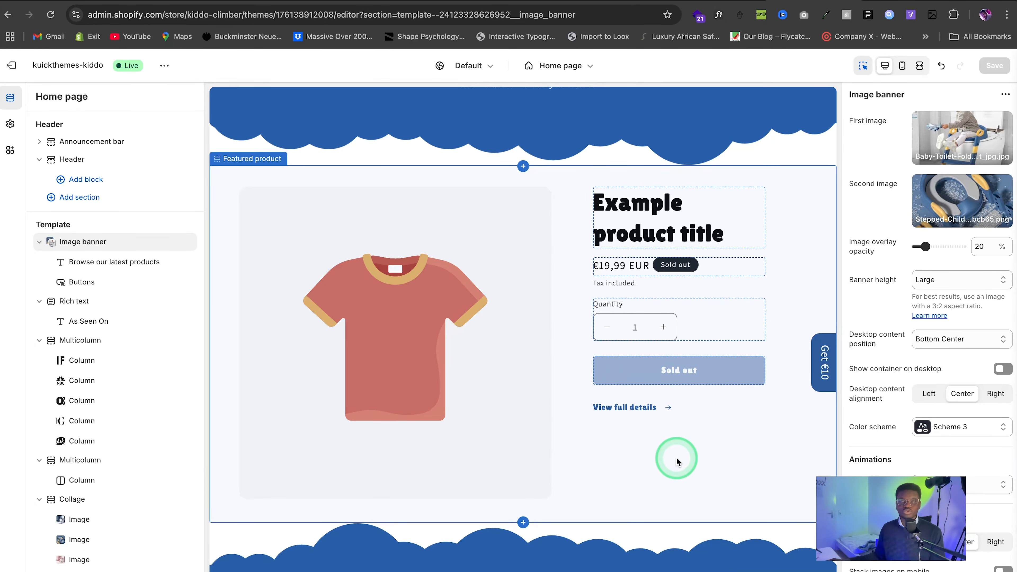
# Step: Set the Featured product section's product to Kiddo Climber and save the home page
pyautogui.click(676, 459)
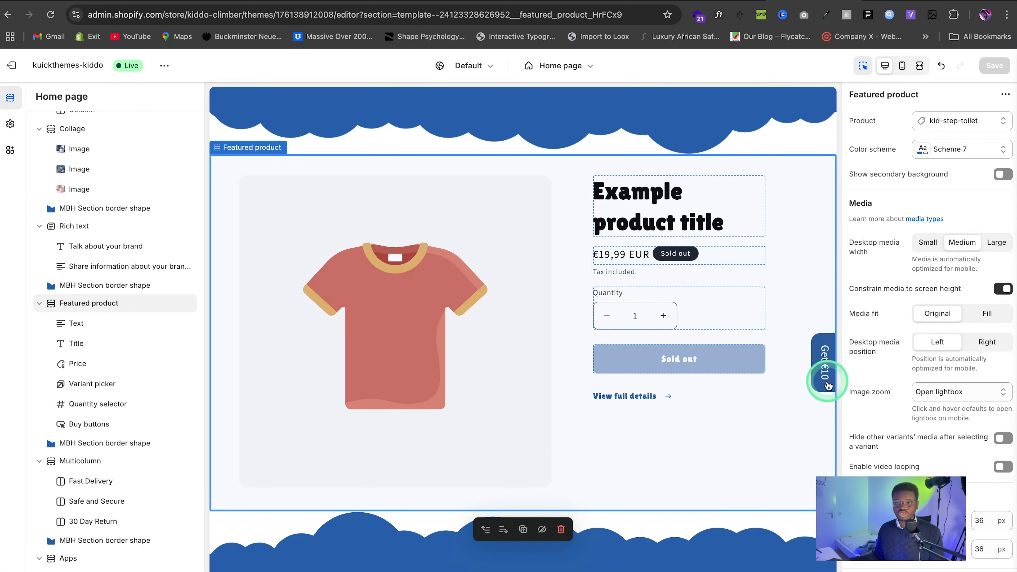
pyautogui.scroll(-2, 992, 401)
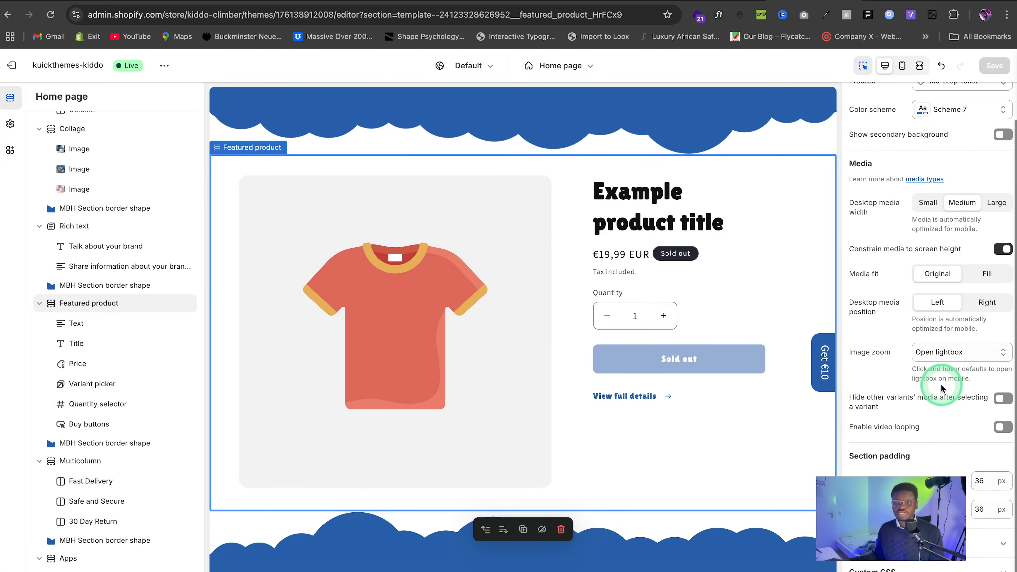
pyautogui.scroll(2, 949, 397)
pyautogui.scroll(-1, 945, 400)
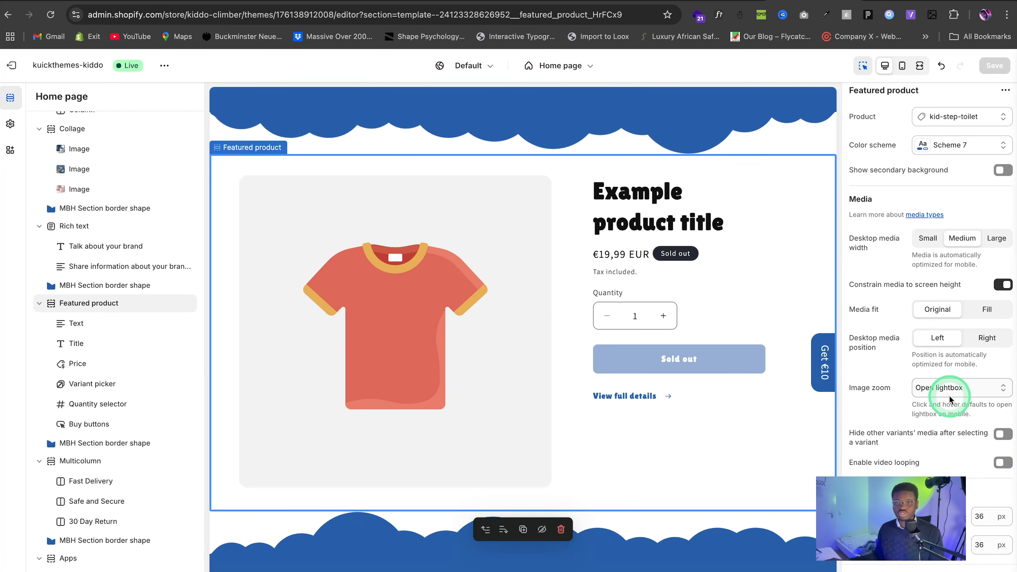
pyautogui.click(933, 117)
pyautogui.click(917, 190)
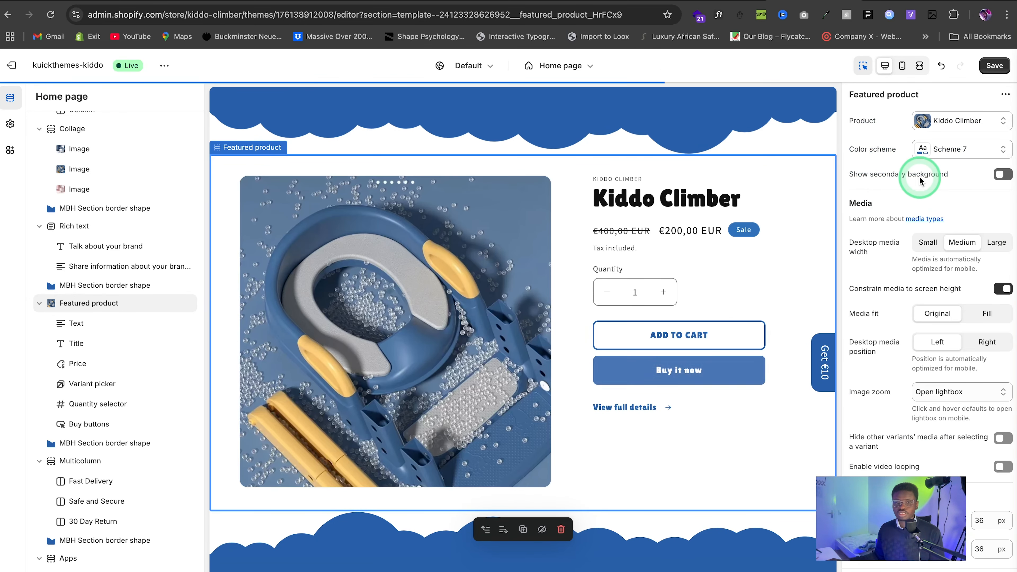
pyautogui.click(988, 70)
# Step: Add the Loox Product Reviews Widget block to the Apps section above the Collapsible content, and save the home page
pyautogui.scroll(-5, 833, 315)
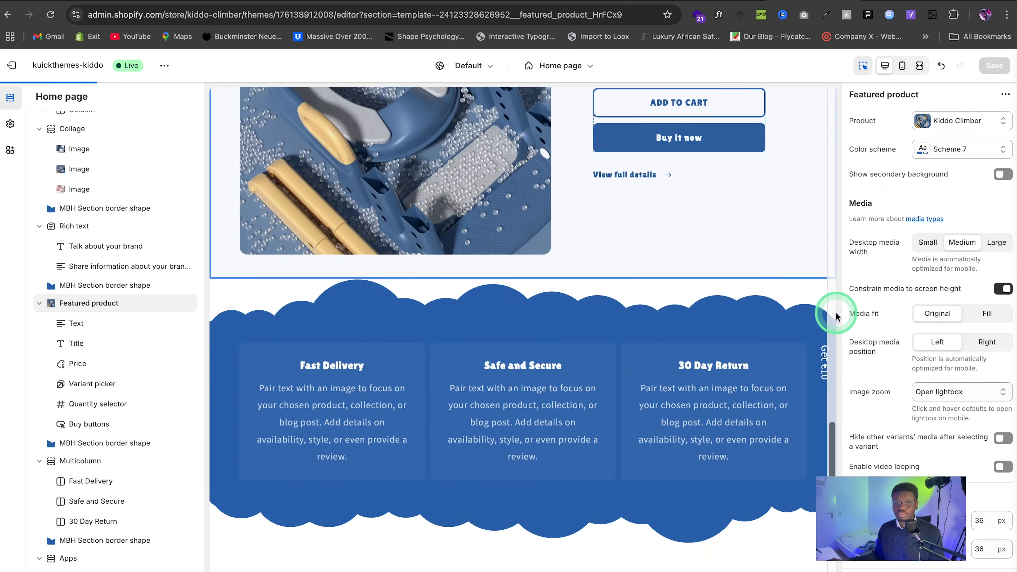
pyautogui.scroll(-3, 835, 316)
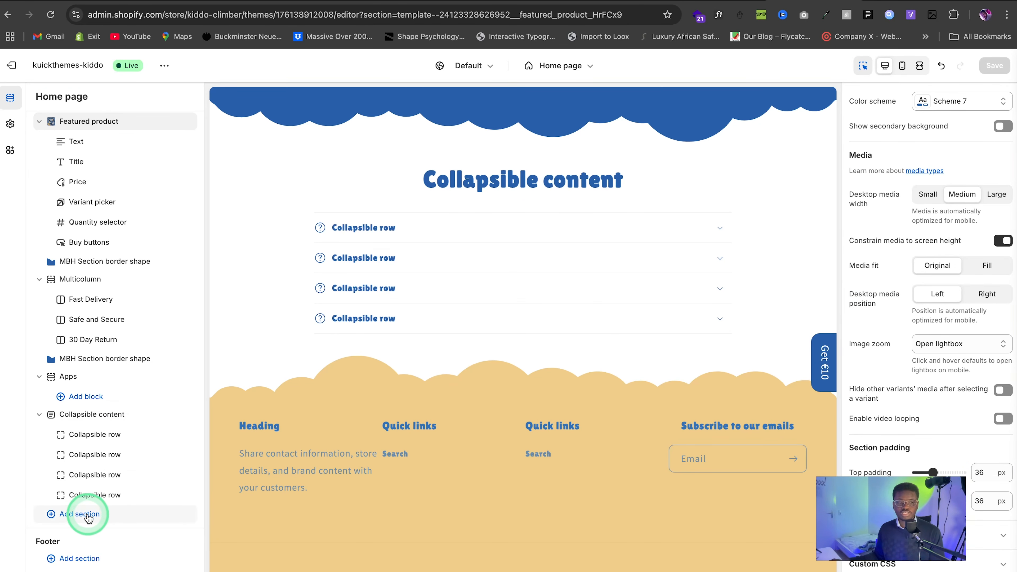
pyautogui.click(87, 397)
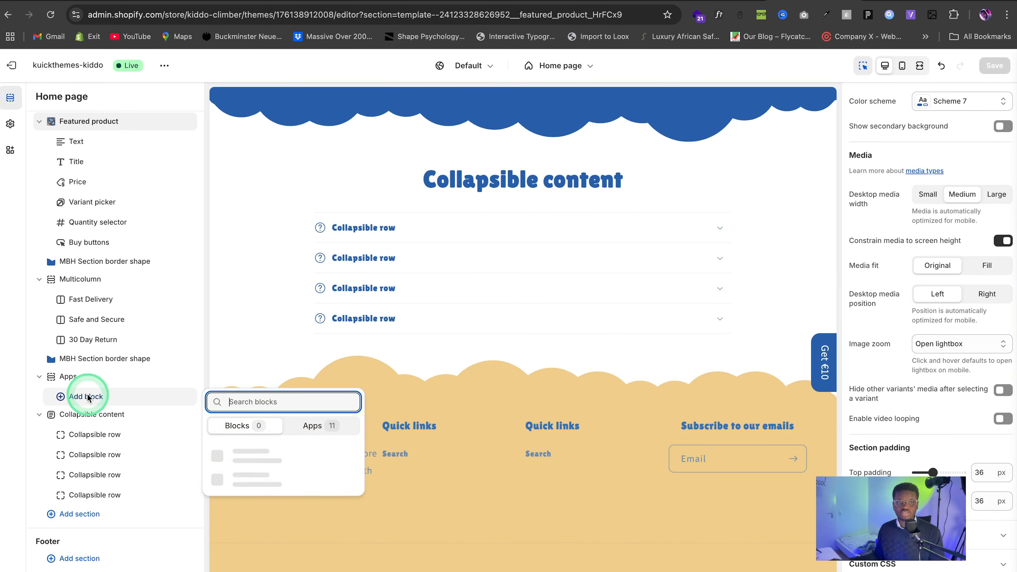
pyautogui.click(325, 425)
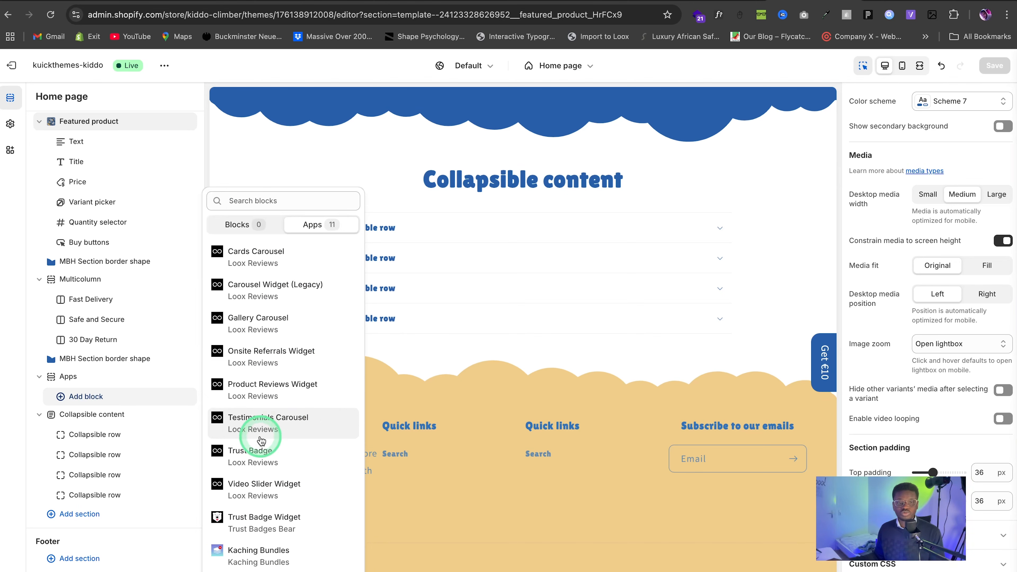
pyautogui.click(329, 399)
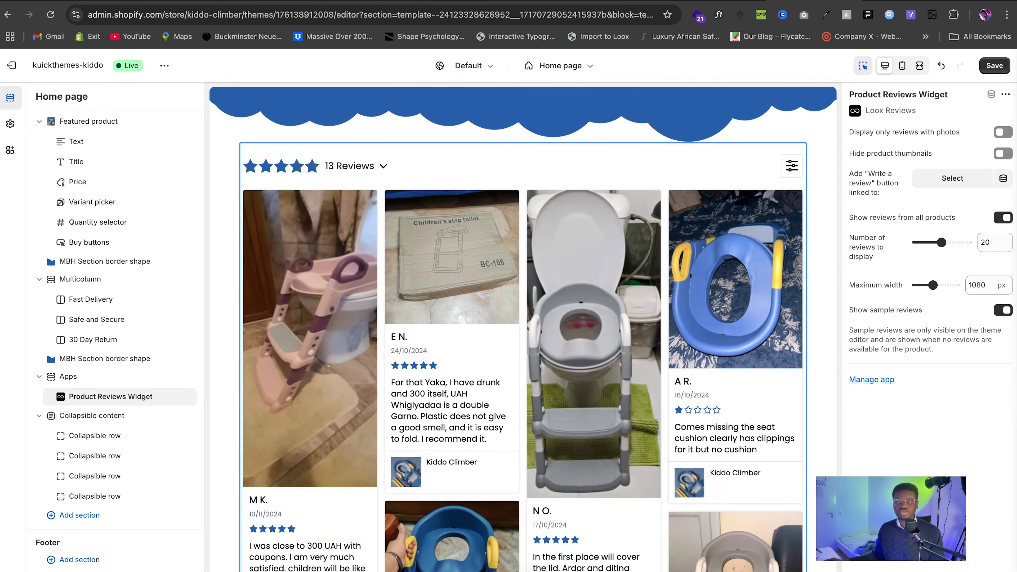
pyautogui.scroll(15, 601, 331)
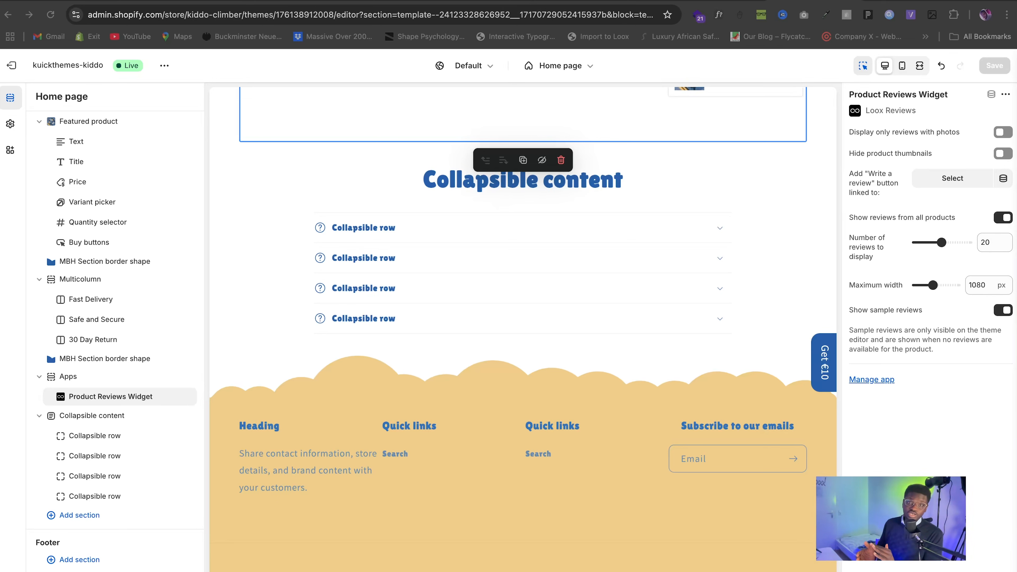